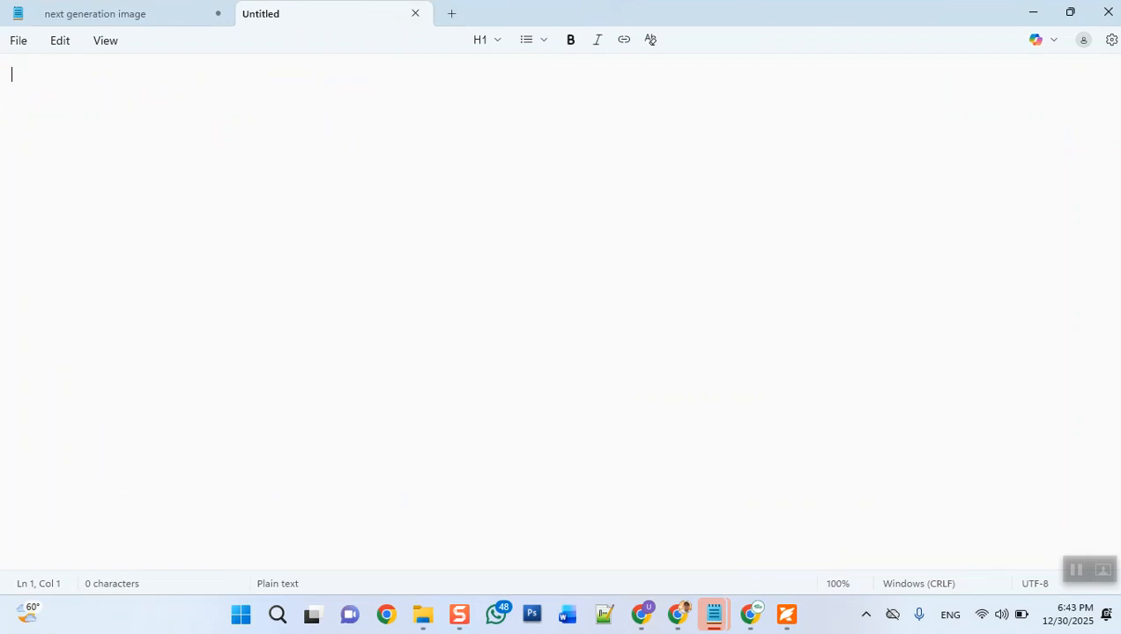
# Enlarge the text display of the blank note to 500%.
pyautogui.hotkey('ctrl', '+')
pyautogui.hotkey('ctrl', '+')
pyautogui.hotkey('ctrl', '+')
pyautogui.hotkey('ctrl', '+')
pyautogui.hotkey('ctrl', '+')
pyautogui.hotkey('ctrl', '+')
pyautogui.hotkey('ctrl', '+')
pyautogui.hotkey('ctrl', '+')
pyautogui.hotkey('ctrl', '+')
pyautogui.hotkey('ctrl', '+')
pyautogui.hotkey('ctrl', '+')
pyautogui.hotkey('ctrl', '+')
pyautogui.hotkey('ctrl', '+')
pyautogui.hotkey('ctrl', '+')
pyautogui.hotkey('ctrl', '+')
pyautogui.hotkey('ctrl', '+')
pyautogui.hotkey('ctrl', '+')
pyautogui.hotkey('ctrl', '+')
pyautogui.hotkey('ctrl', '+')
pyautogui.hotkey('ctrl', '+')
# Write "sofa cleaning services in Lahore" as the first line of the note.
pyautogui.write('sofa ')
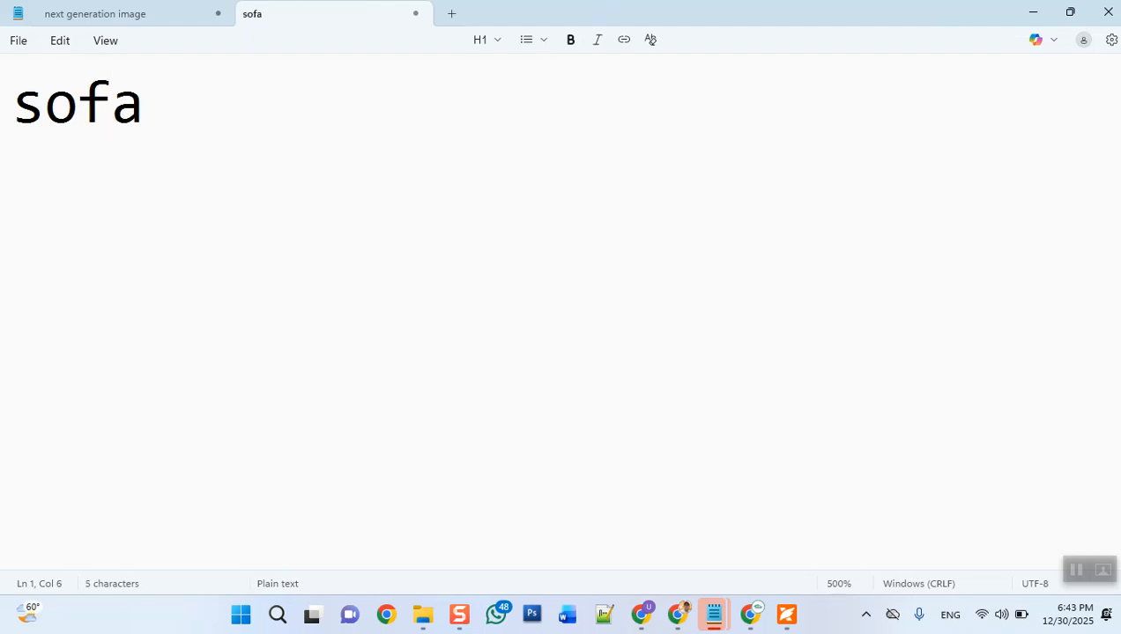
pyautogui.write('cleaning ')
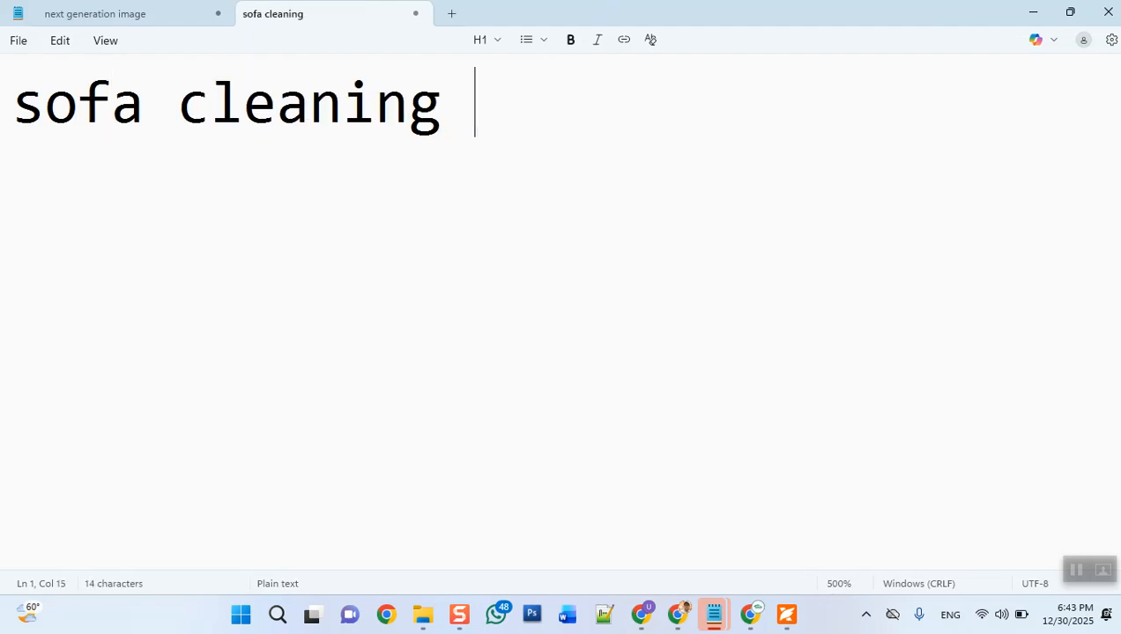
pyautogui.write('services ')
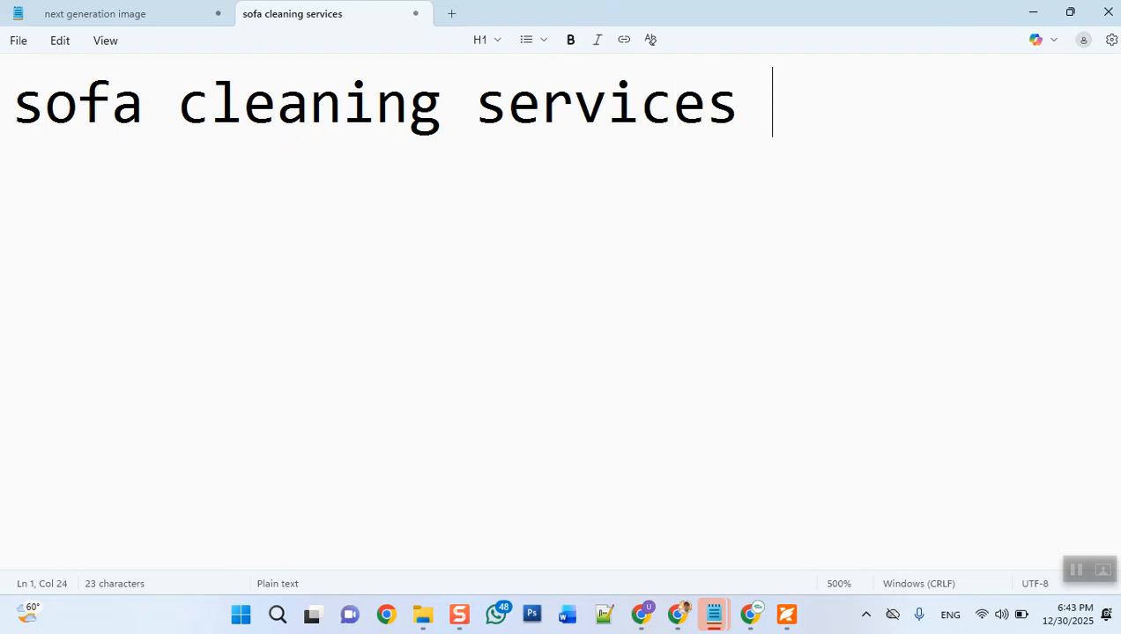
pyautogui.write('in lahore')
pyautogui.press('Return')
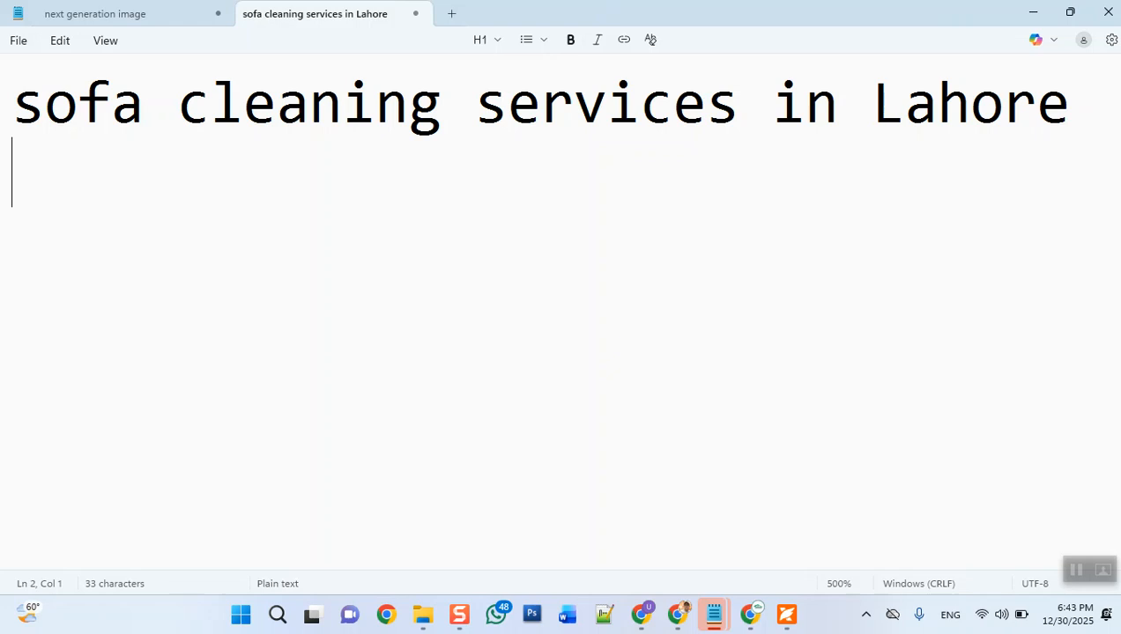
# Write "car cleaning services in lahore" on the second line.
pyautogui.write('car cle')
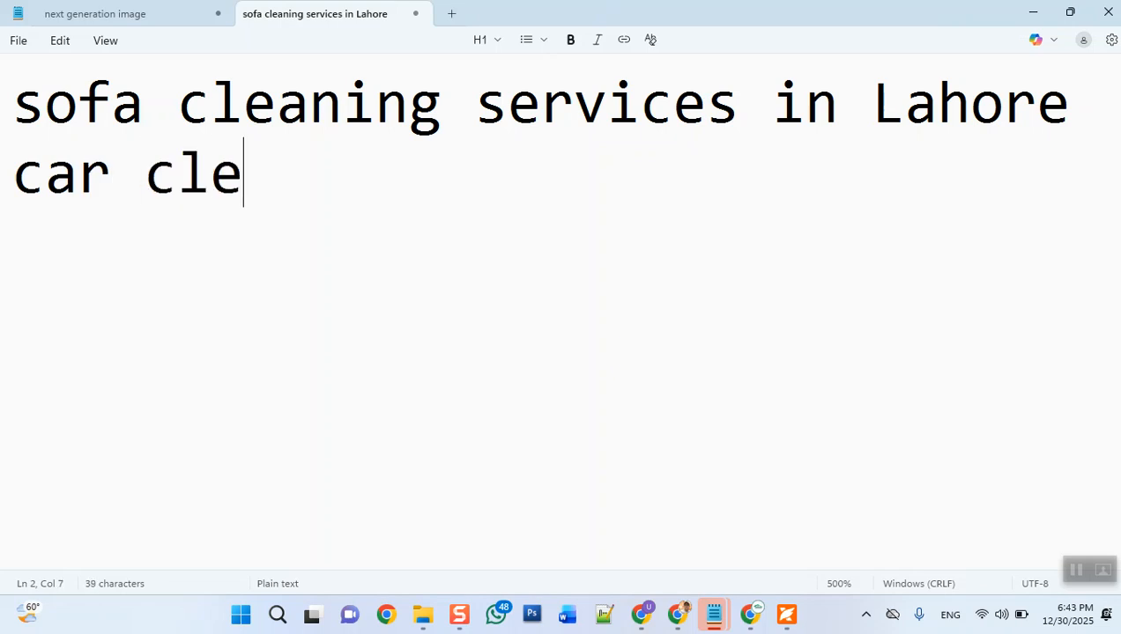
pyautogui.write('aning services ')
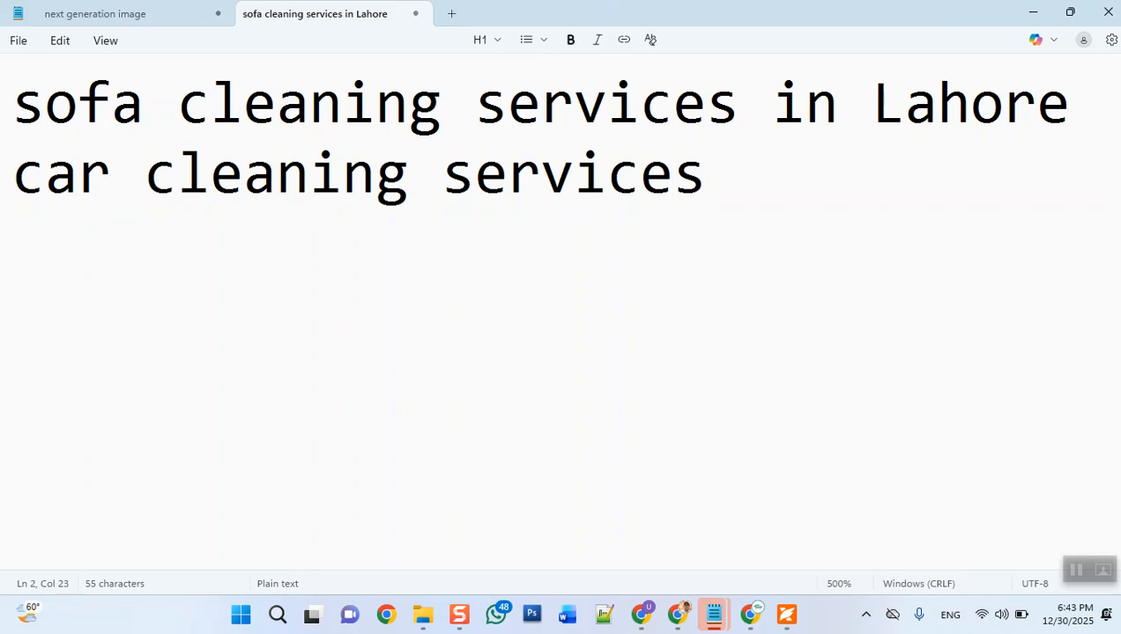
pyautogui.write('in lahore')
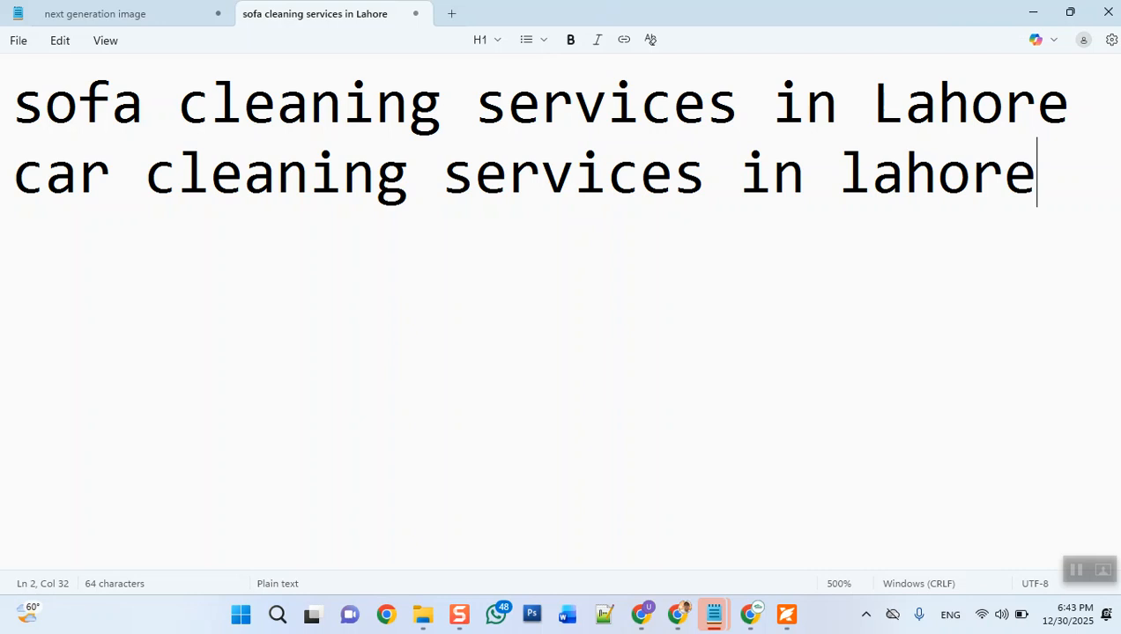
# Break the first line after "sofa cleaning" and label the sofa keyword by adding ">>> broad" after "Lahore".
pyautogui.click(475, 104)
pyautogui.press('Return')
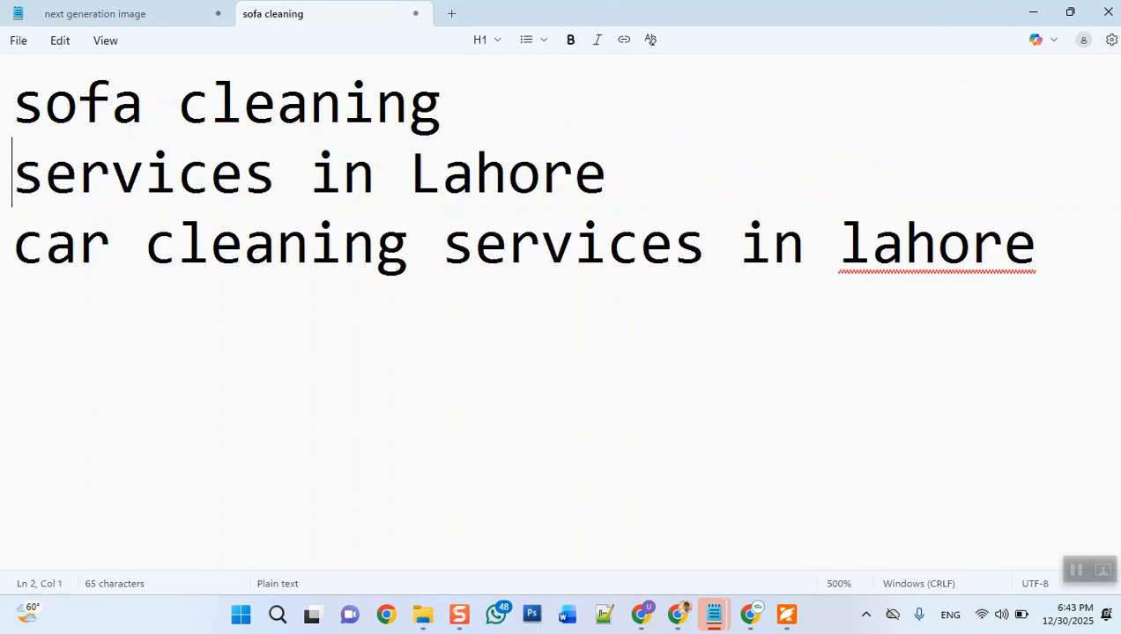
pyautogui.click(635, 243)
pyautogui.press('Up')
pyautogui.write('>>>')
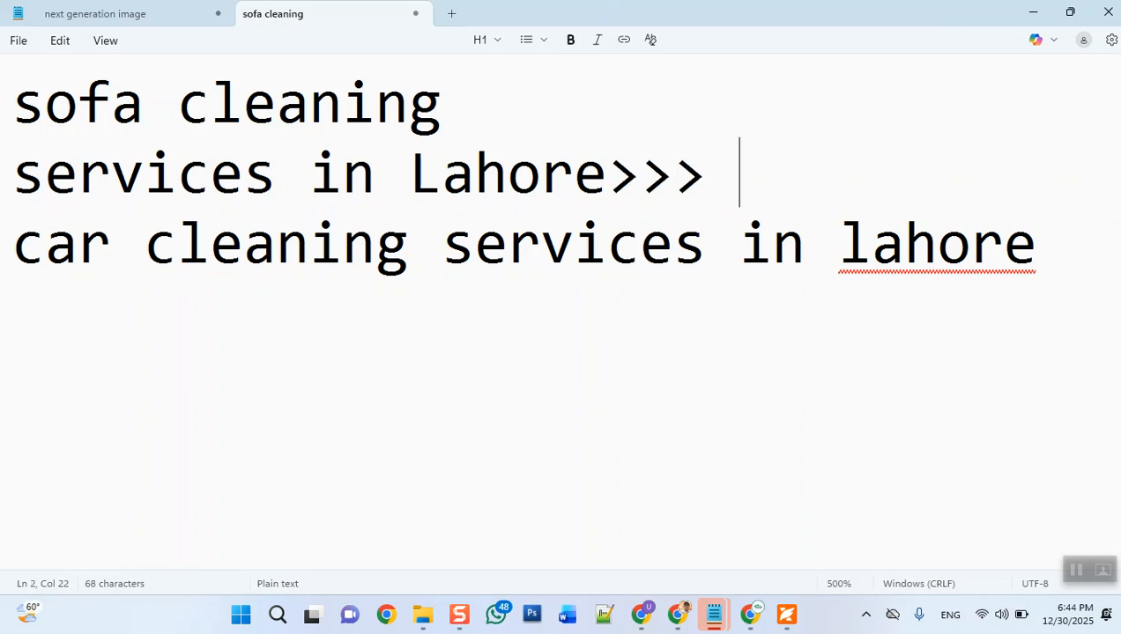
pyautogui.write(' broad')
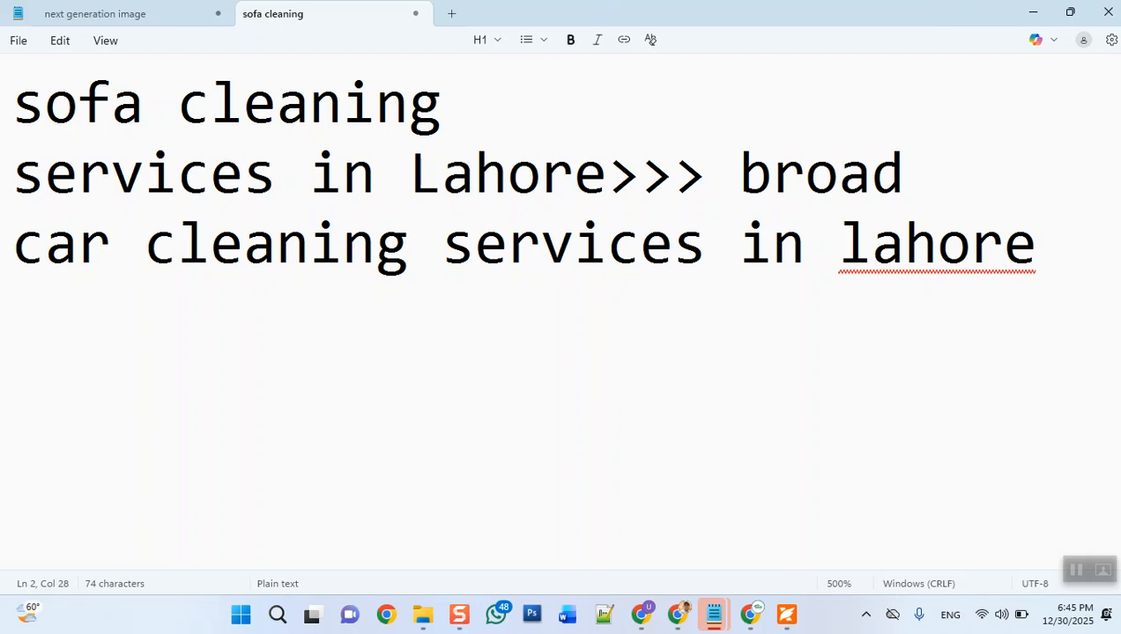
# Add blank space below the car cleaning keyword and switch to foundation-lecture.pdf in Foxit PDF Reader.
pyautogui.click(1037, 244)
pyautogui.press('Return')
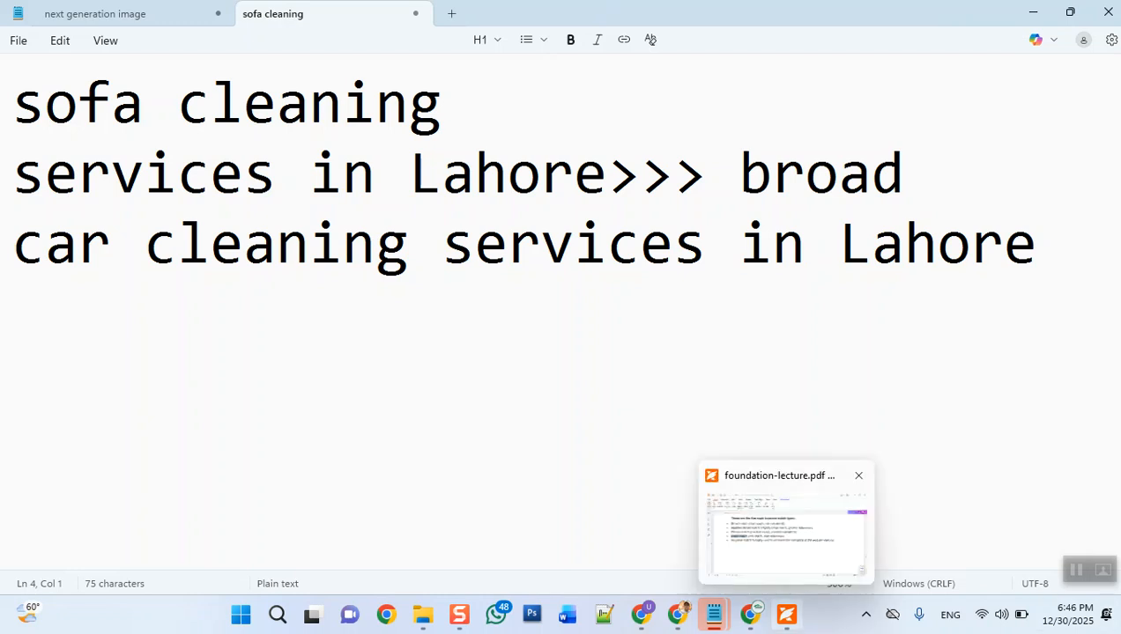
pyautogui.click(786, 614)
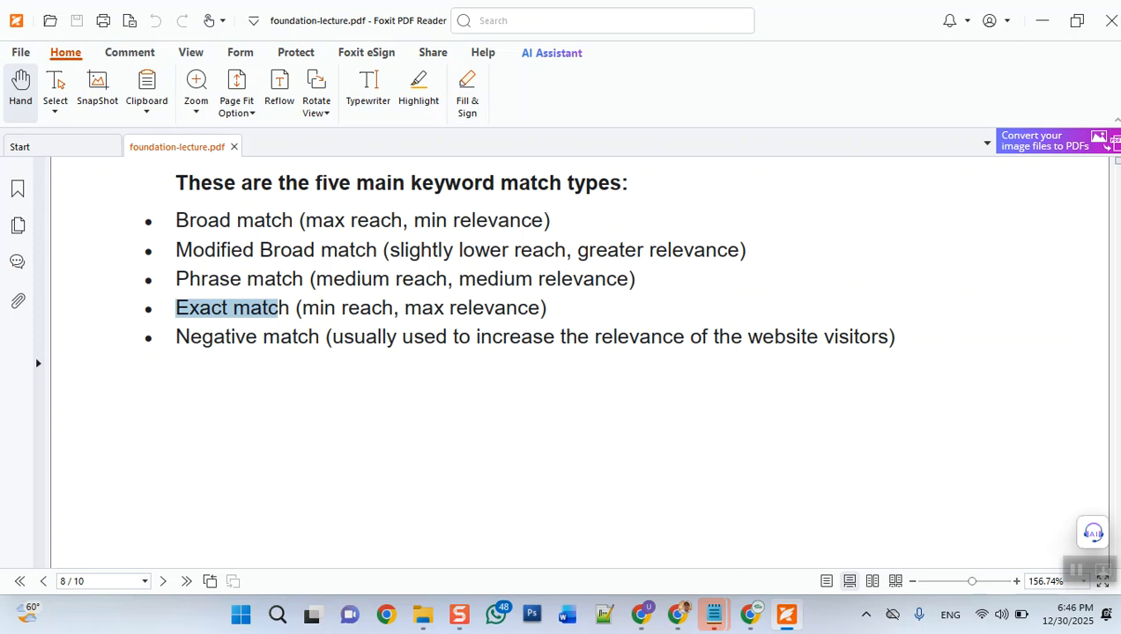
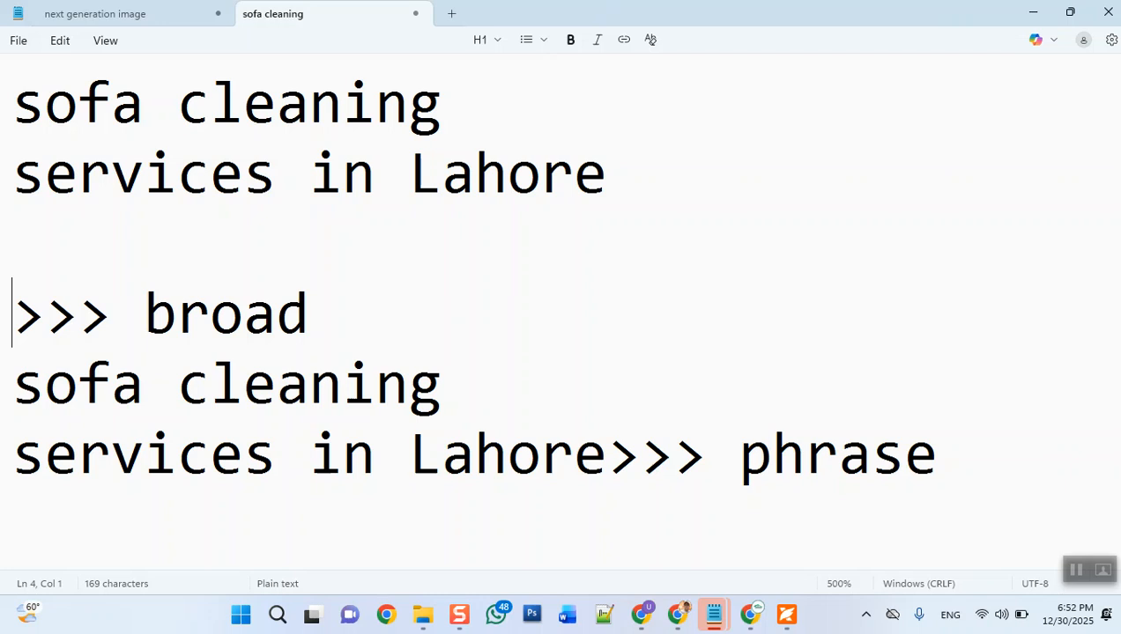
# Enclose the phrase-match sofa keyword in double quotation marks and put its ">>> phrase" label on its own line after a blank line.
pyautogui.press('Down')
pyautogui.hotkey('shift', 'Down')
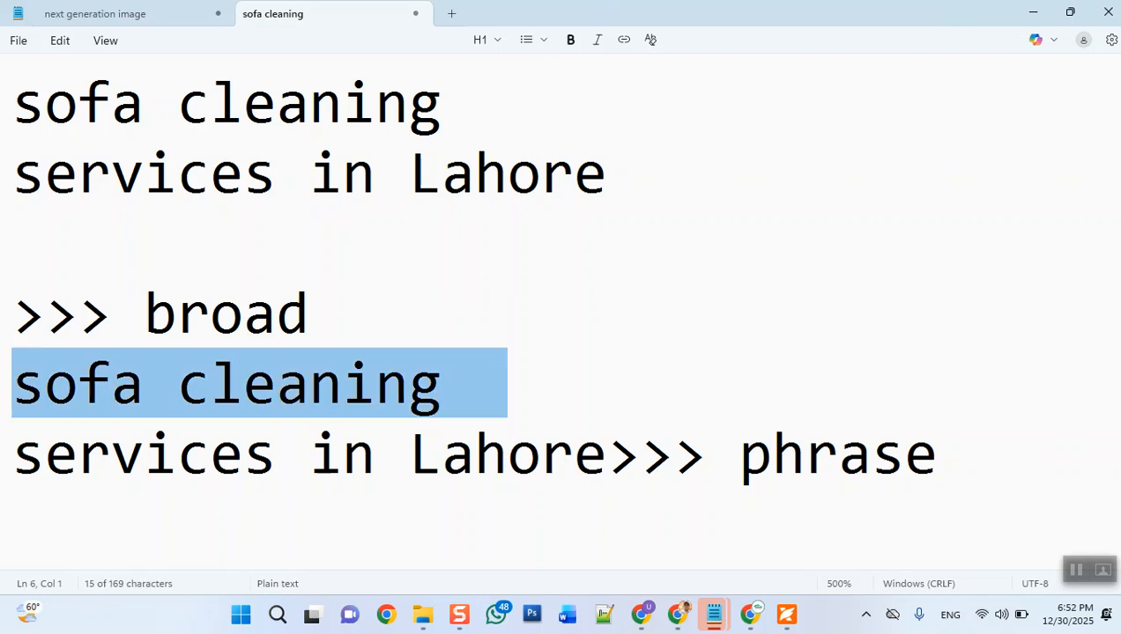
pyautogui.press('Left')
pyautogui.write('"')
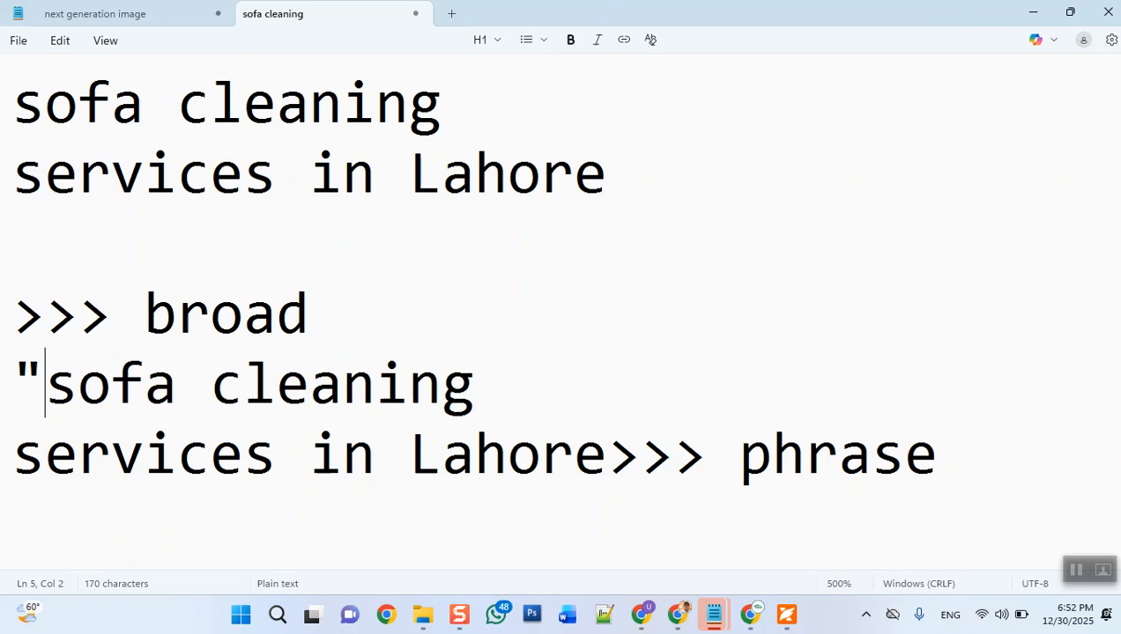
pyautogui.click(607, 453)
pyautogui.write('"')
pyautogui.press('Return')
pyautogui.press('Return')
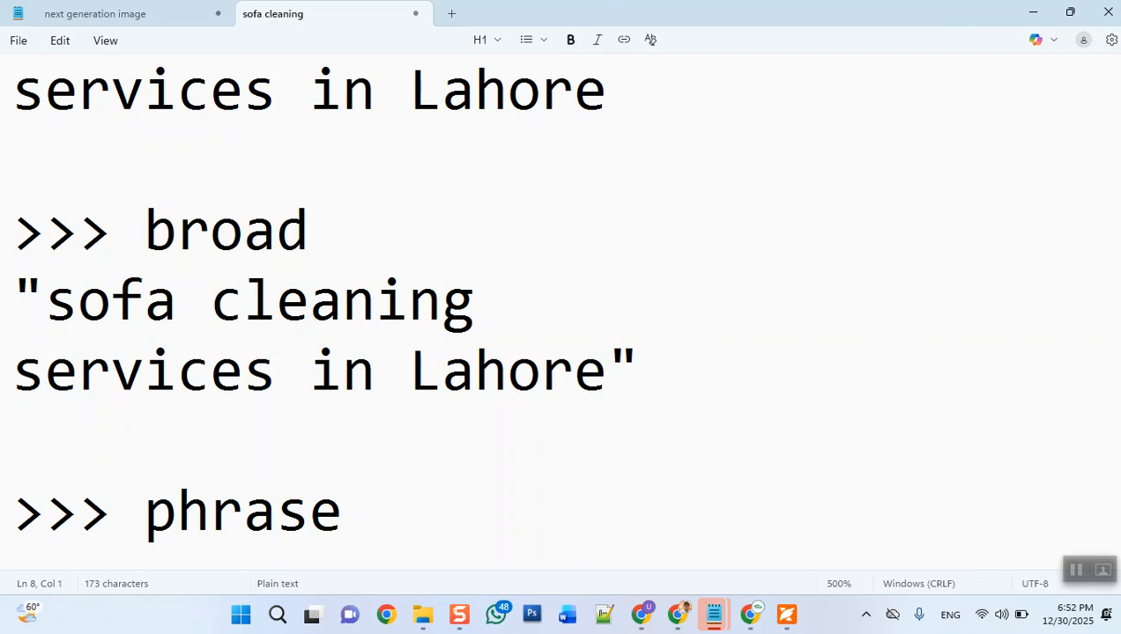
# Enclose the exact-match sofa keyword in square brackets and put its ">>> exact" label on its own line after a blank line.
pyautogui.scroll(-2, 560, 308)
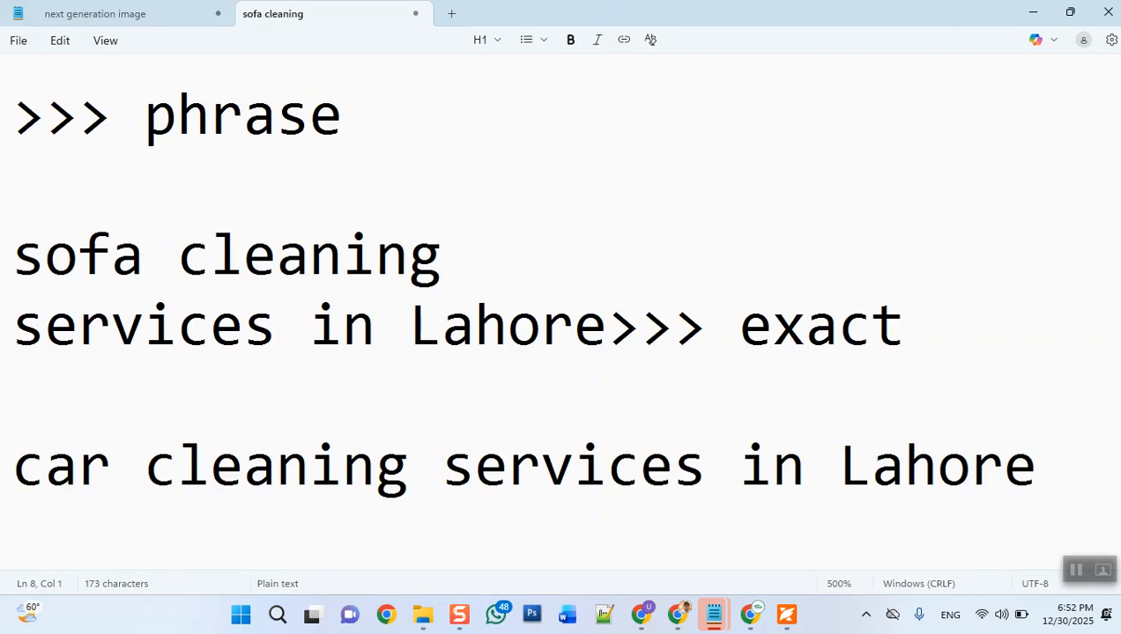
pyautogui.click(15, 255)
pyautogui.write('[')
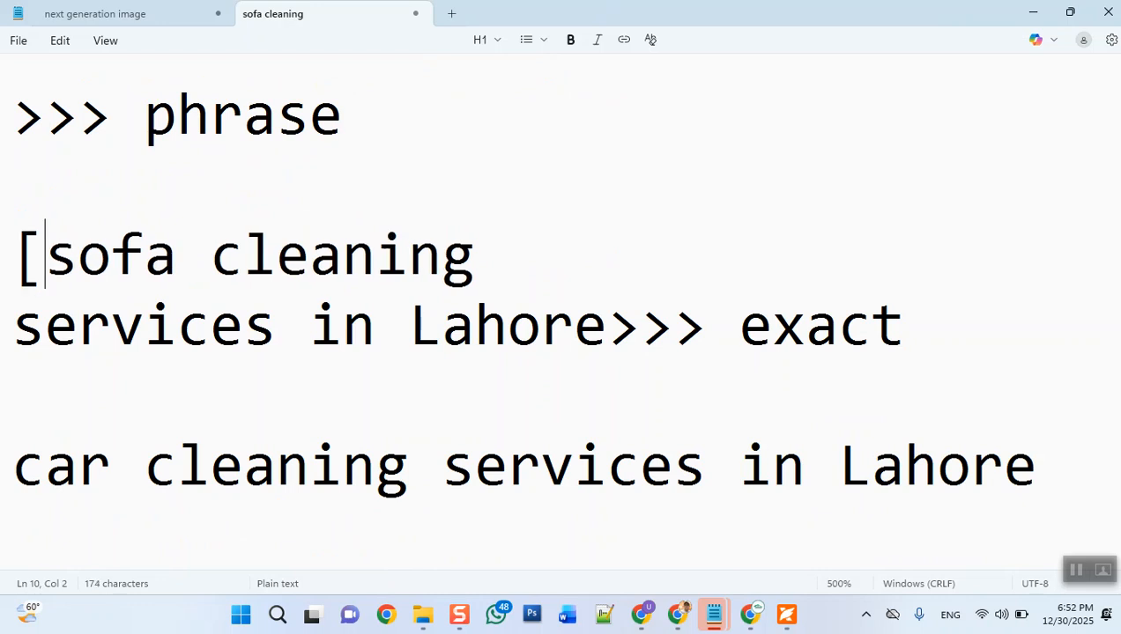
pyautogui.click(606, 326)
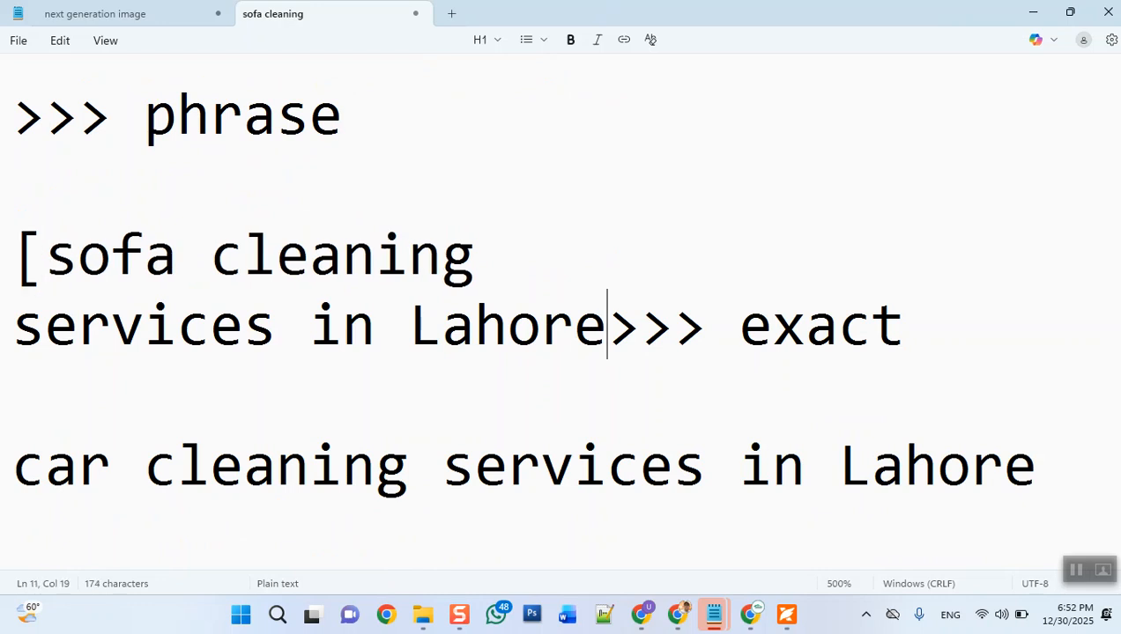
pyautogui.write(']')
pyautogui.press('Return')
pyautogui.press('Return')
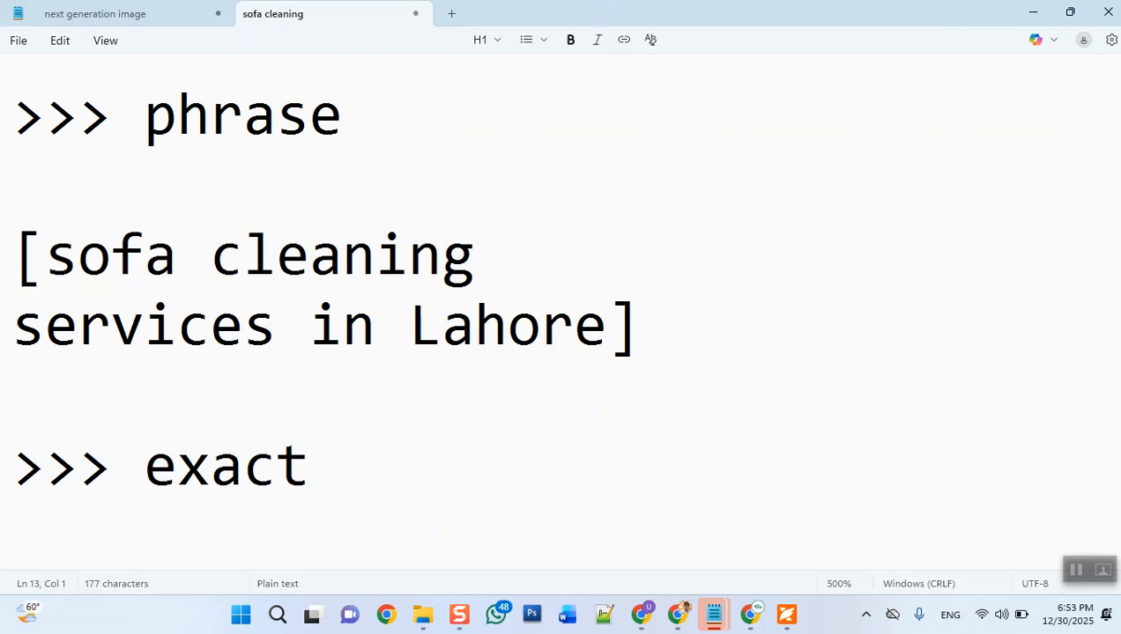
# Start a new line below "car cleaning services in Lahore", leaving two blank lines between them.
pyautogui.scroll(2, 561, 308)
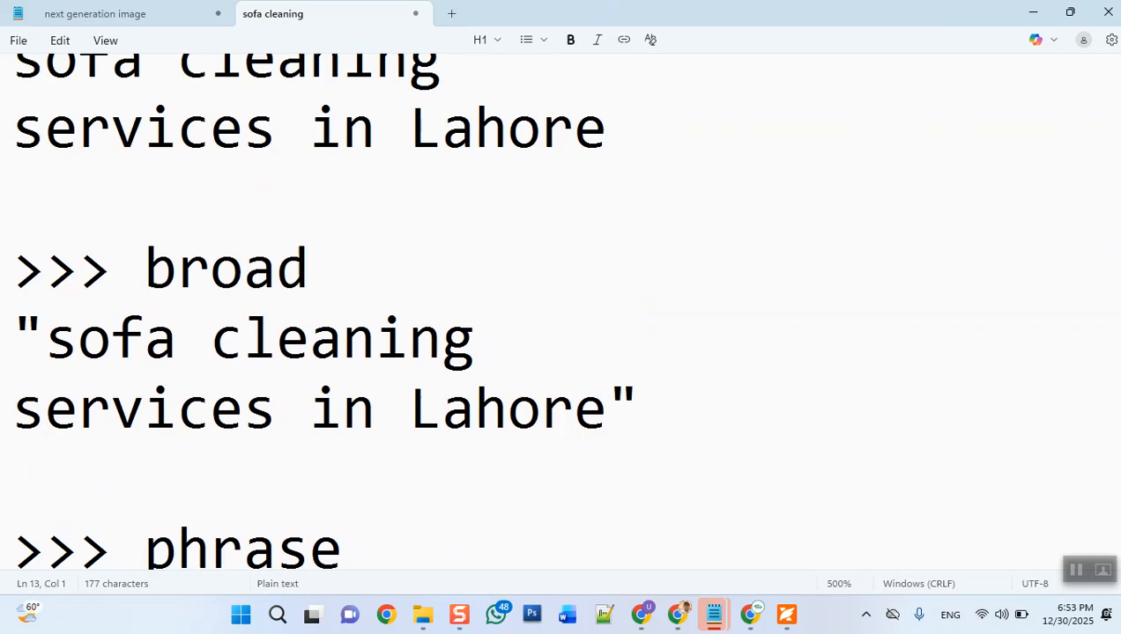
pyautogui.scroll(-3, 560, 308)
pyautogui.scroll(-1, 560, 308)
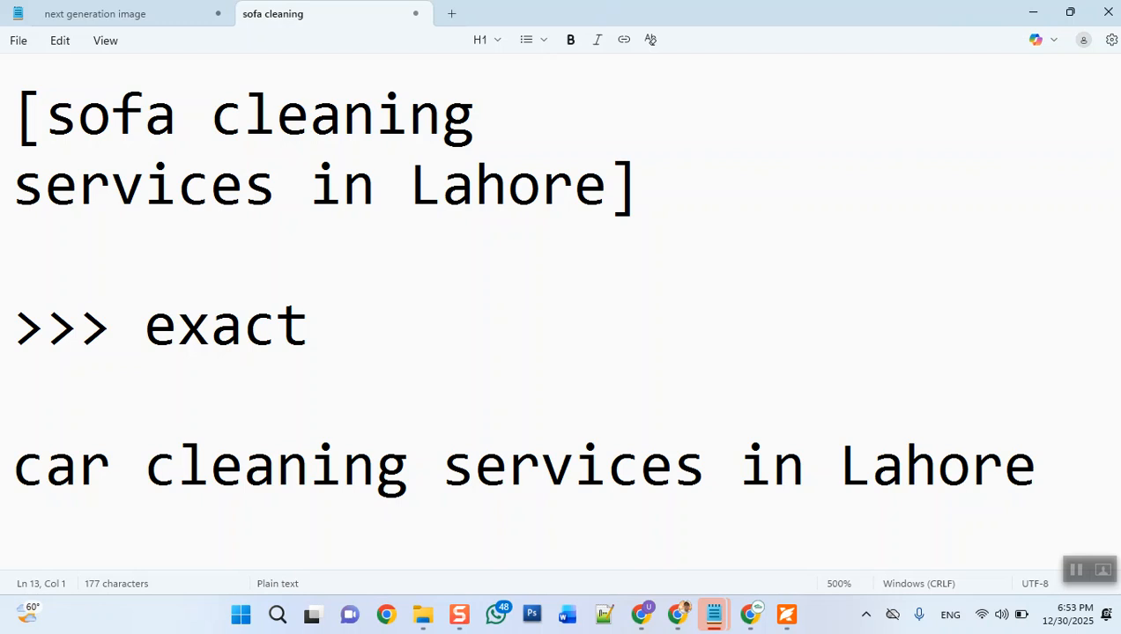
pyautogui.click(1037, 465)
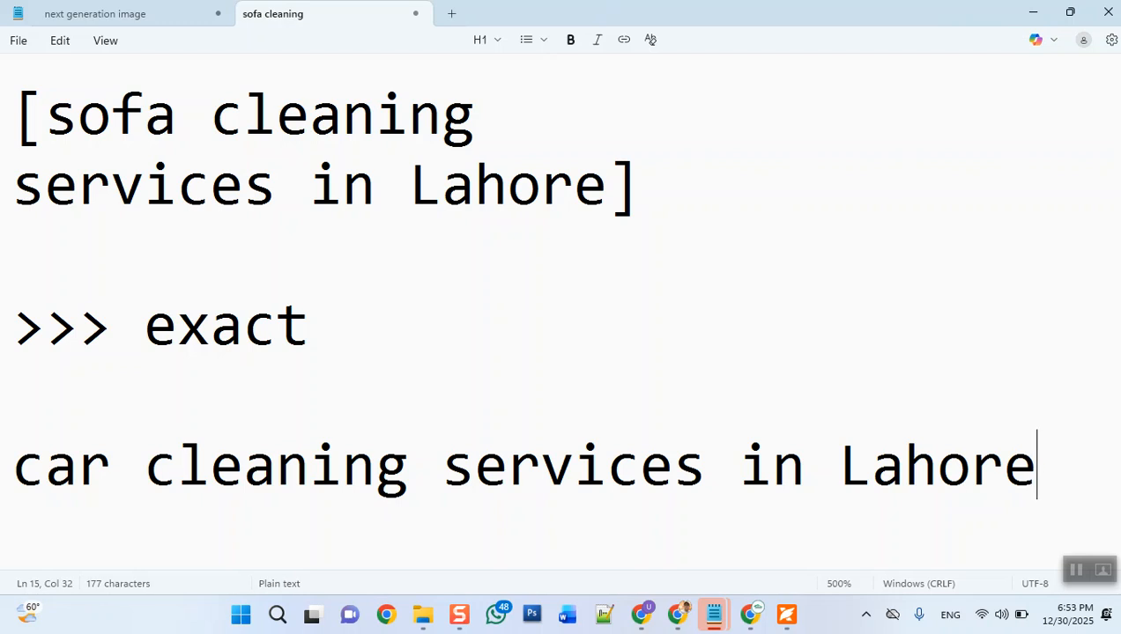
pyautogui.press('Return')
pyautogui.press('Return')
pyautogui.press('Return')
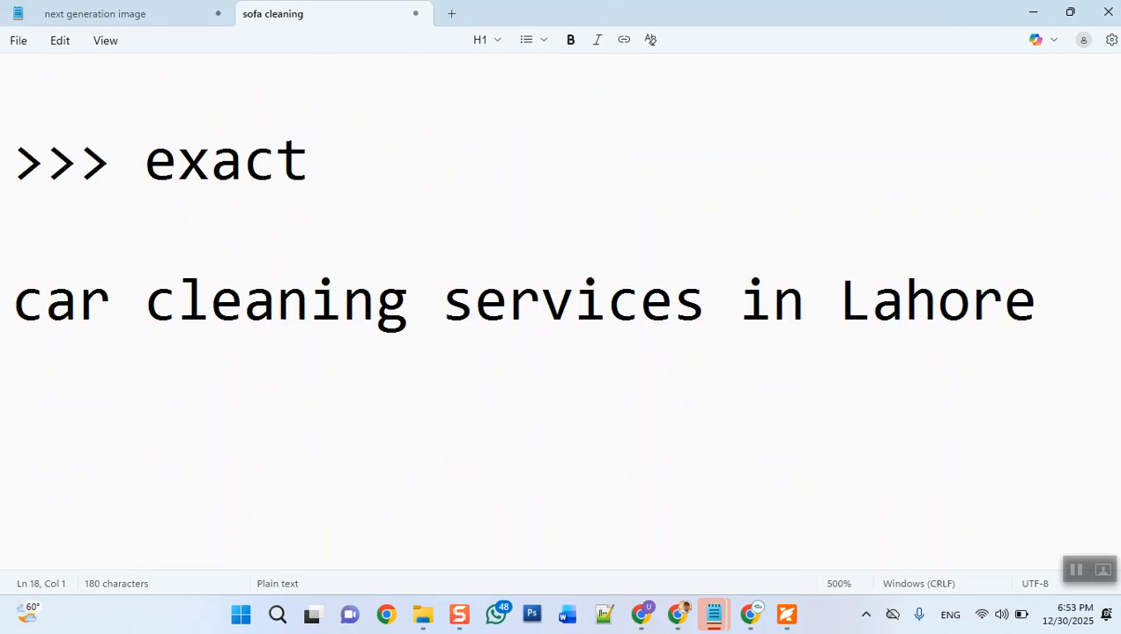
pyautogui.write('sof')
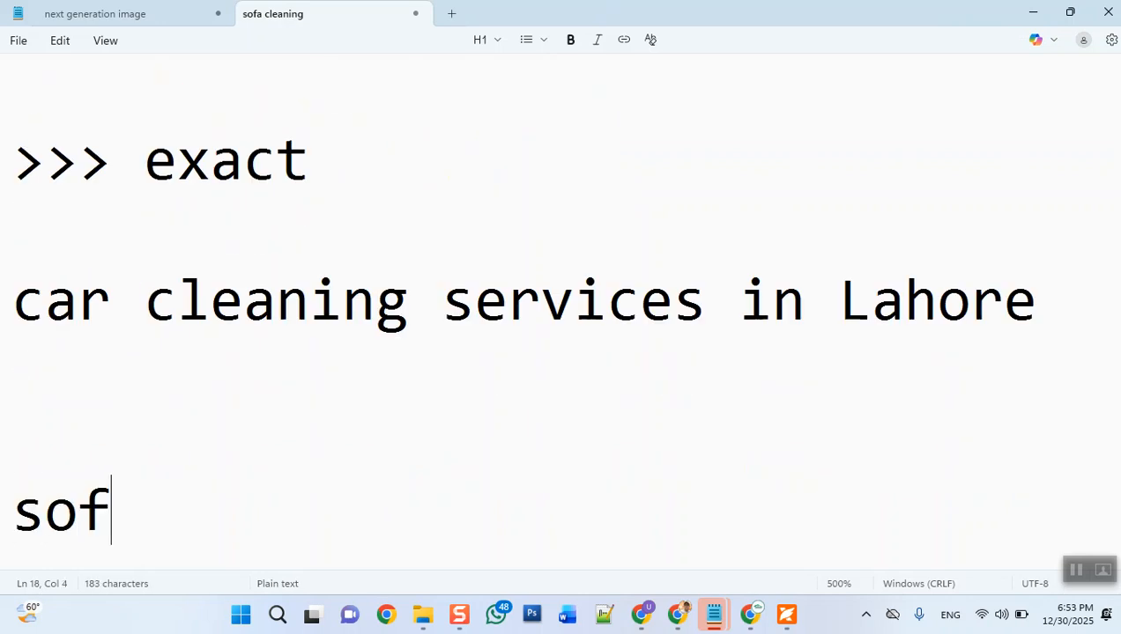
pyautogui.press('BackSpace')
pyautogui.press('BackSpace')
pyautogui.press('BackSpace')
# Write "sofa cleaning services" enclosed in double quotation marks on the last line and start a new line.
pyautogui.write('"')
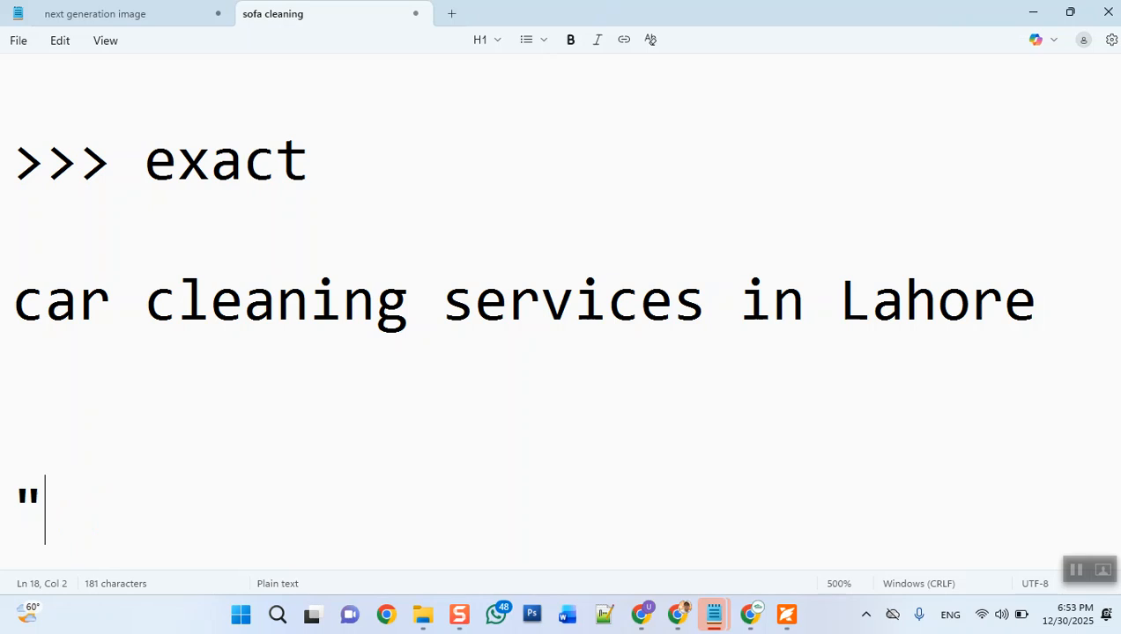
pyautogui.write('sofa clea')
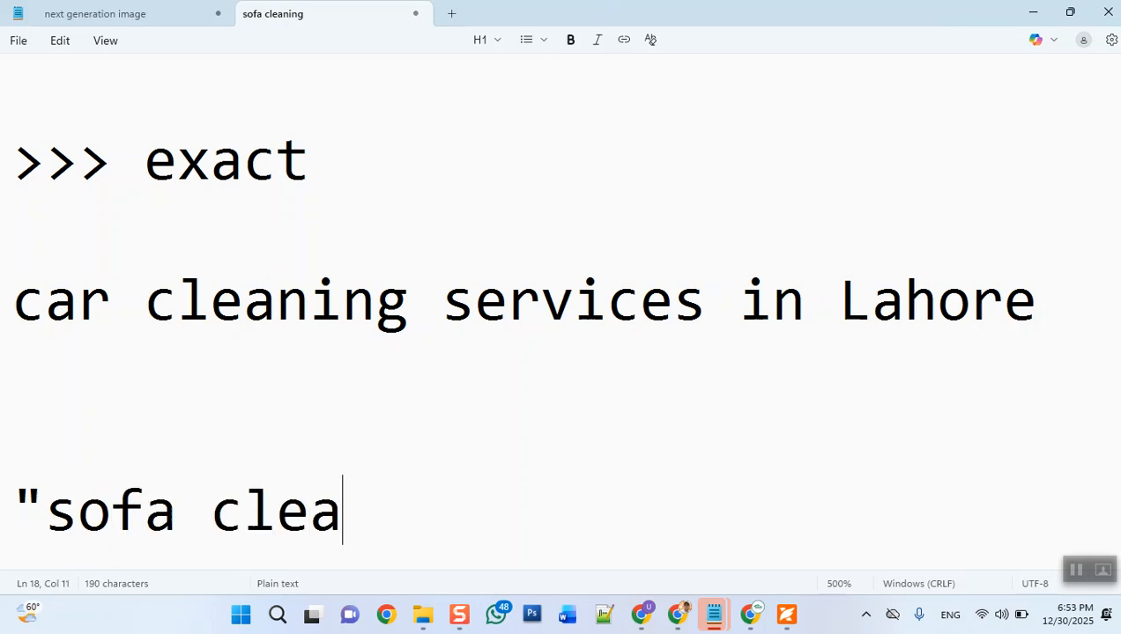
pyautogui.write('ning ser')
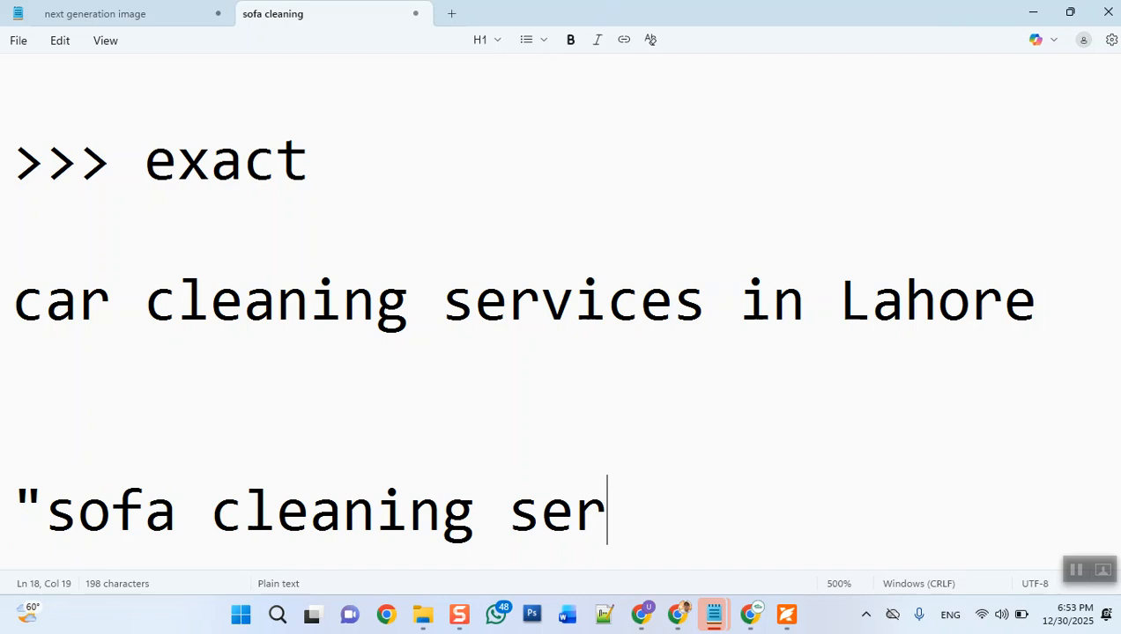
pyautogui.write('vices"')
pyautogui.press('Return')
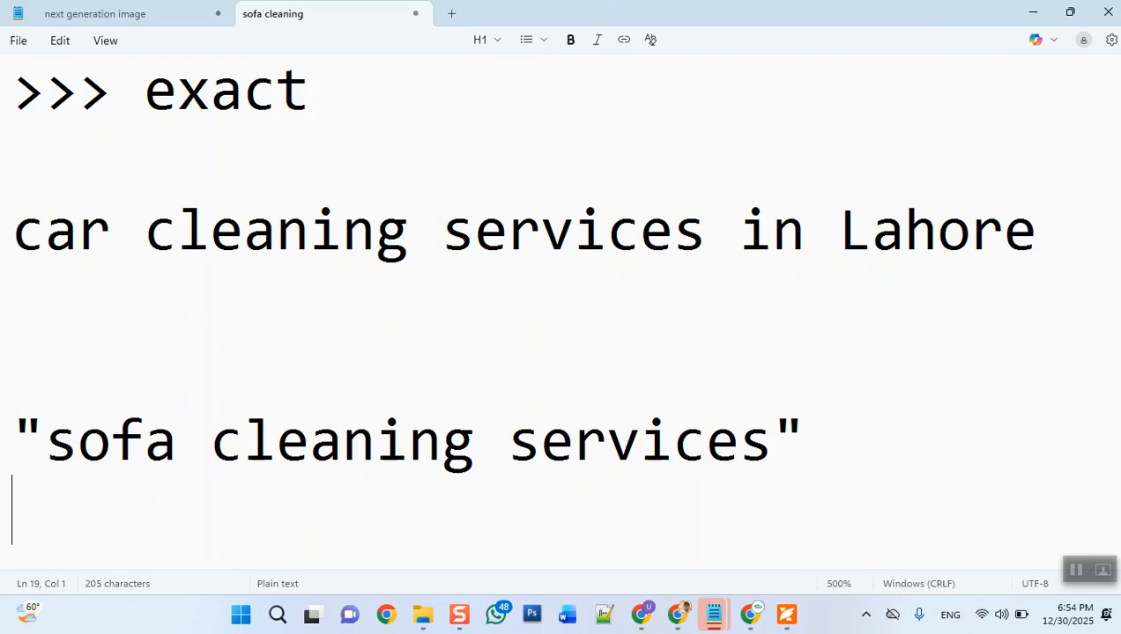
# Write "home cleaning services" without quotation marks below the quoted sofa phrase.
pyautogui.write('home')
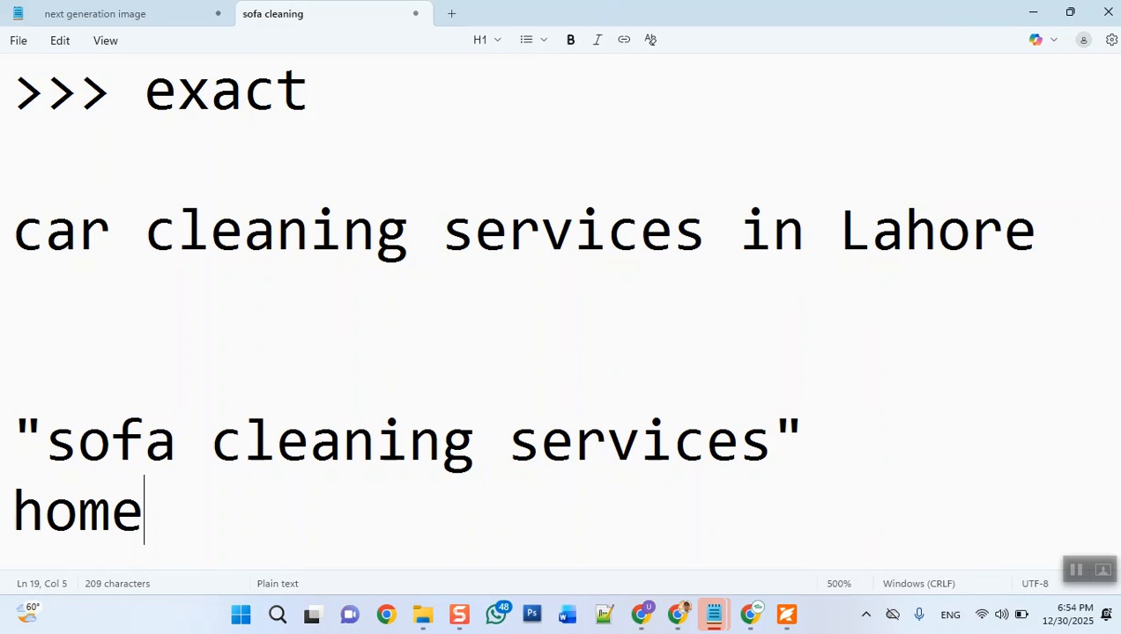
pyautogui.write(' cleaning')
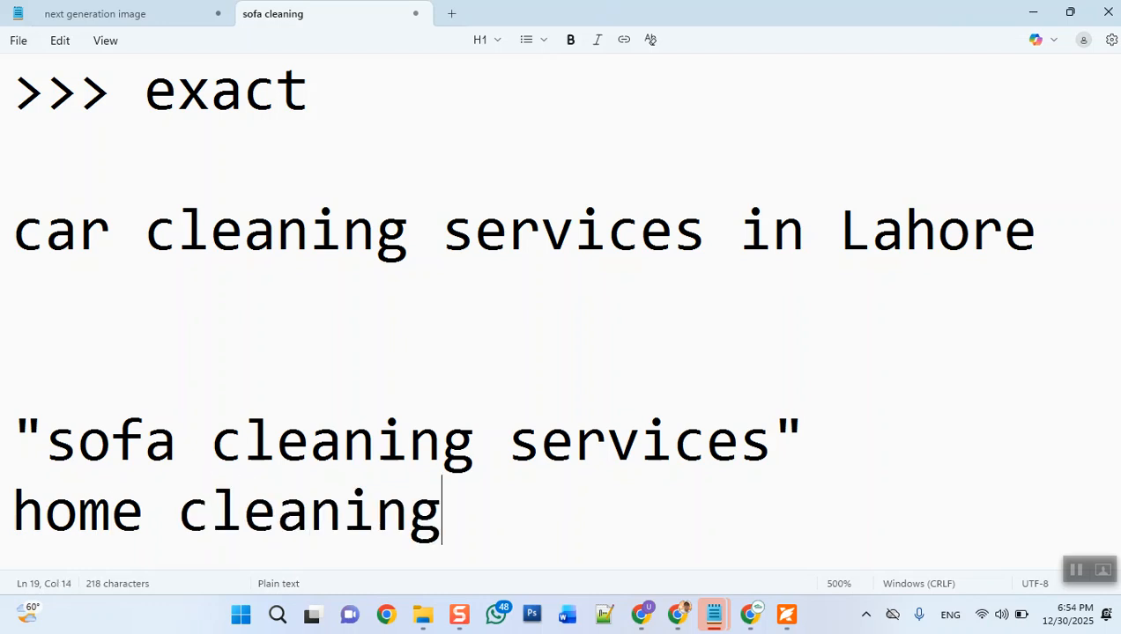
pyautogui.write(' services')
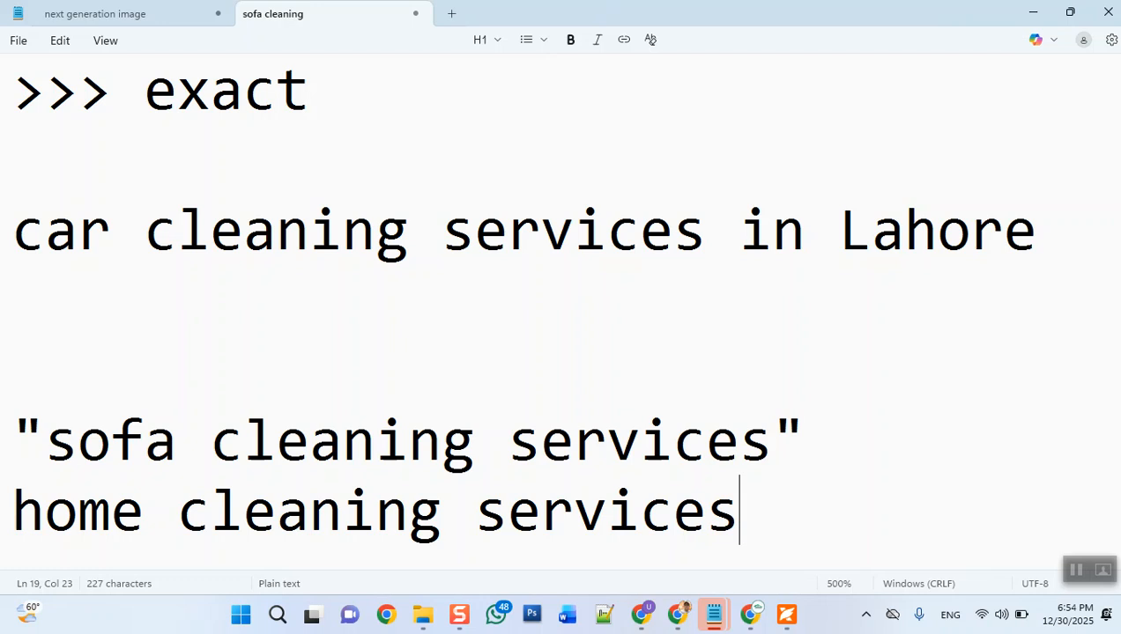
# Leave a blank line below "home cleaning services" and write "queries" and "words" on separate lines.
pyautogui.moveTo(787, 614)
pyautogui.press('Return')
pyautogui.press('Return')
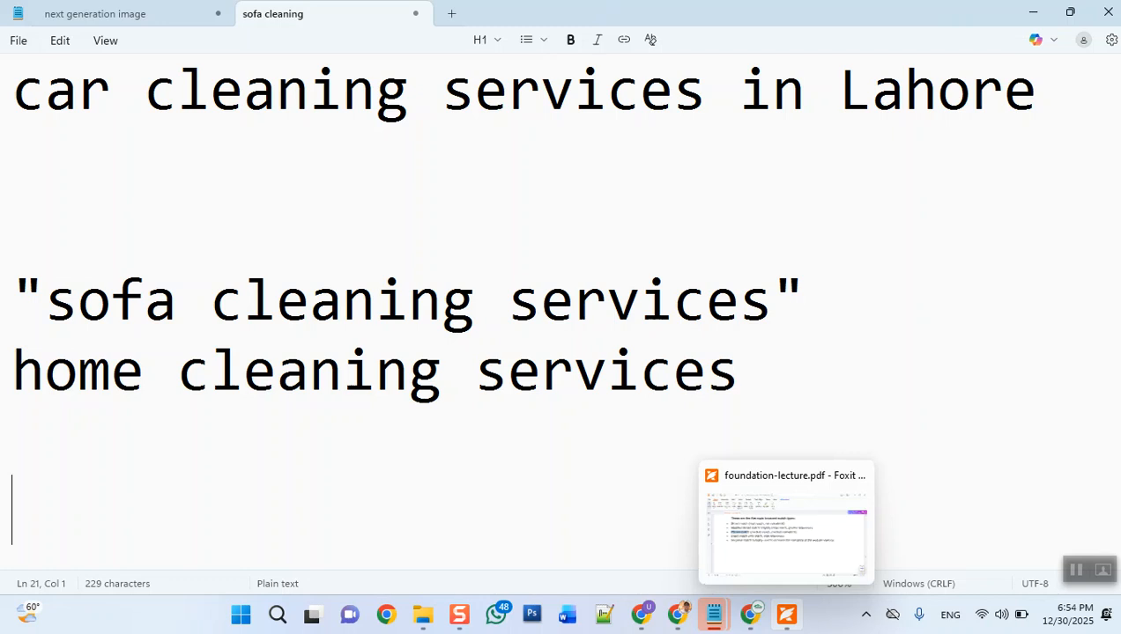
pyautogui.write('s')
pyautogui.press('BackSpace')
pyautogui.write('queries')
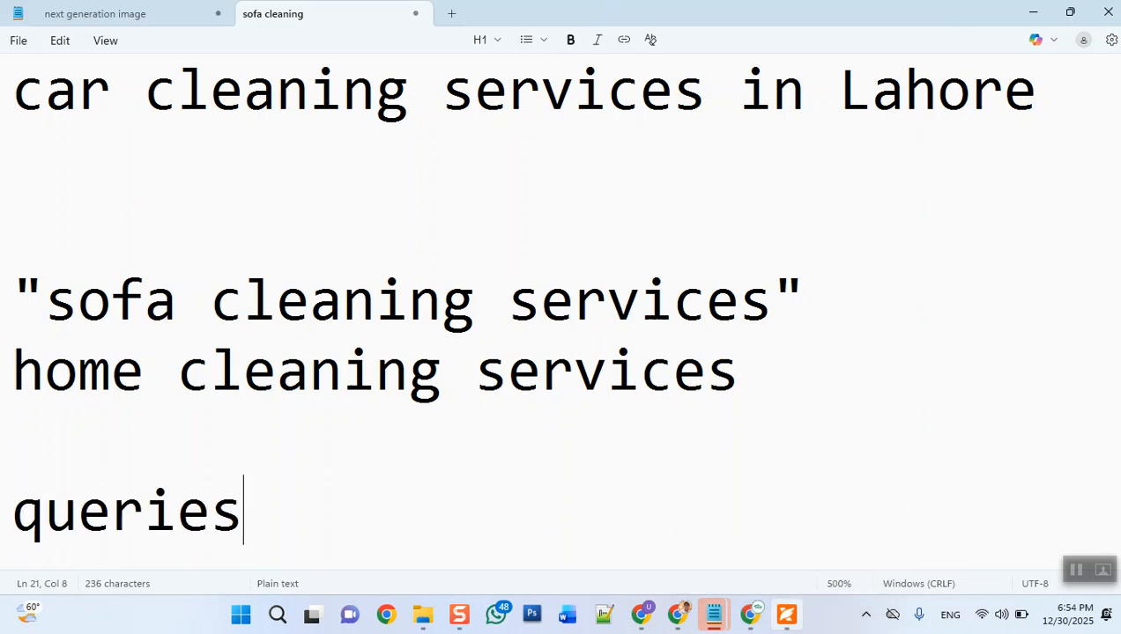
pyautogui.press('Return')
pyautogui.write('words')
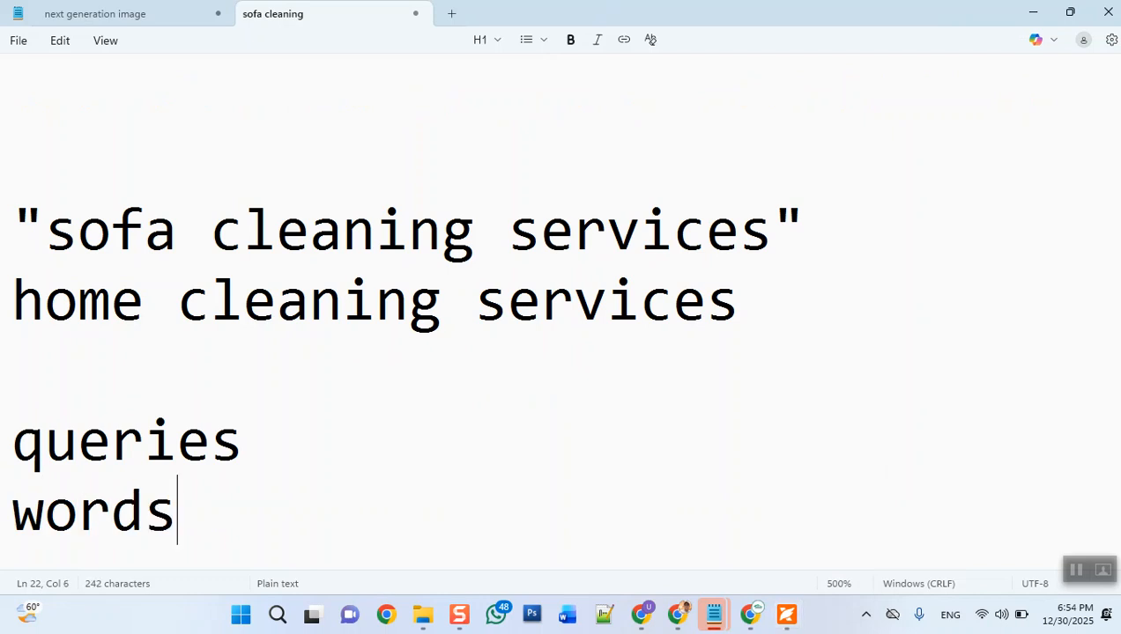
# Highlight the whole "home cleaning services" line above "queries".
pyautogui.press('Up')
pyautogui.press('Up')
pyautogui.press('Up')
pyautogui.press('Home')
pyautogui.hotkey('shift', 'Right')
pyautogui.hotkey('shift', 'Right')
pyautogui.hotkey('shift', 'Right')
pyautogui.hotkey('shift', 'Right')
pyautogui.hotkey('shift', 'Right')
pyautogui.hotkey('shift', 'Right')
pyautogui.hotkey('shift', 'Right')
pyautogui.hotkey('shift', 'Right')
pyautogui.hotkey('shift', 'Right')
pyautogui.hotkey('shift', 'Right')
pyautogui.hotkey('shift', 'Right')
pyautogui.hotkey('shift', 'Right')
pyautogui.hotkey('shift', 'Right')
pyautogui.hotkey('shift', 'Right')
pyautogui.hotkey('shift', 'Right')
pyautogui.hotkey('shift', 'Right')
pyautogui.hotkey('shift', 'Right')
pyautogui.hotkey('shift', 'Right')
pyautogui.hotkey('shift', 'Right')
pyautogui.hotkey('shift', 'Right')
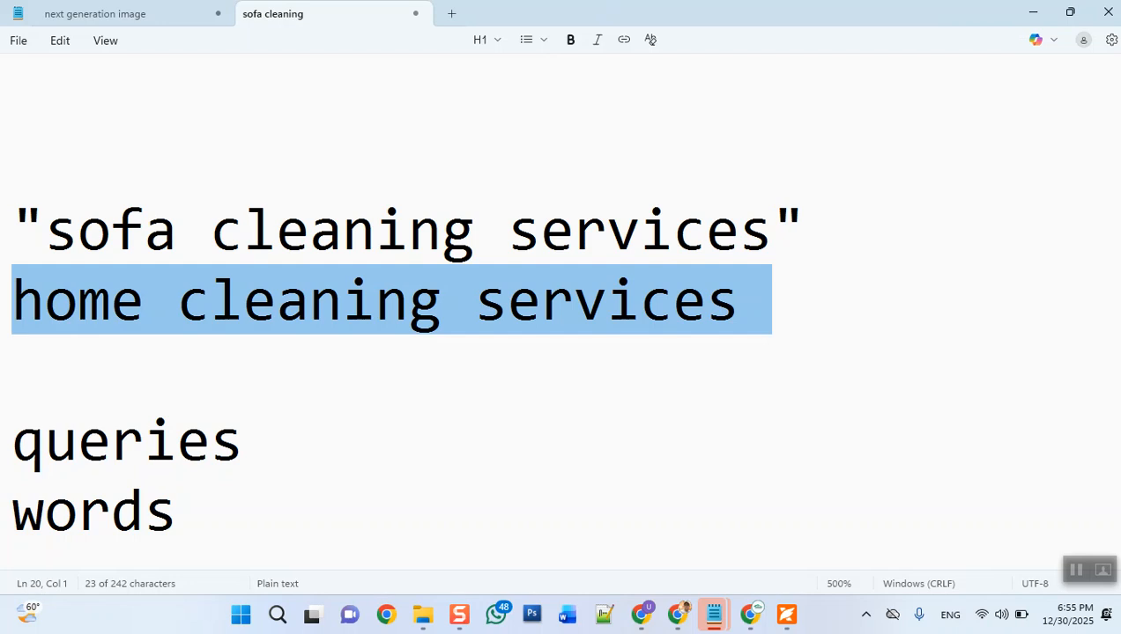
# Write "home", "cleaning" and "services" on separate lines below "words", ending with a new line.
pyautogui.hotkey('ctrl', 'End')
pyautogui.press('Return')
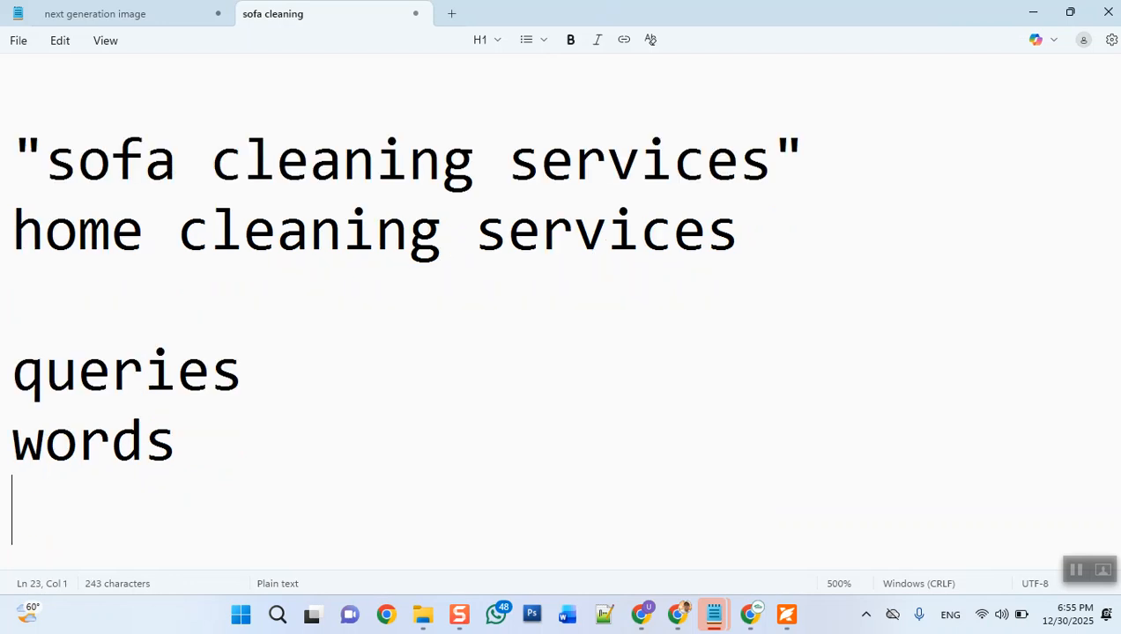
pyautogui.write('home')
pyautogui.press('Return')
pyautogui.write('cleaning')
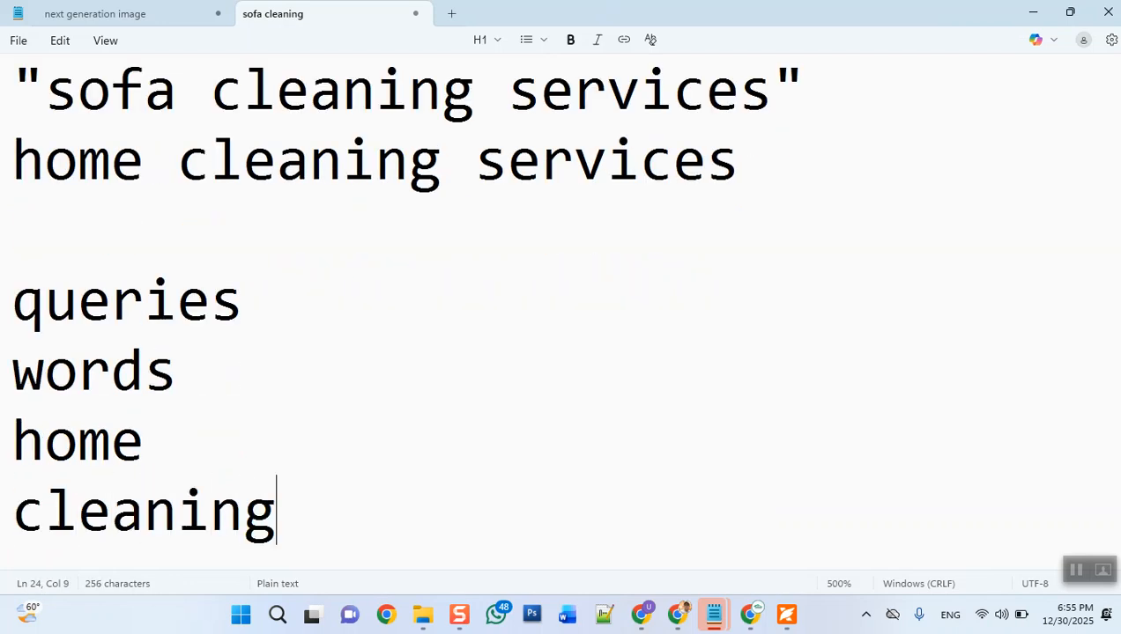
pyautogui.press('Return')
pyautogui.write('servic')
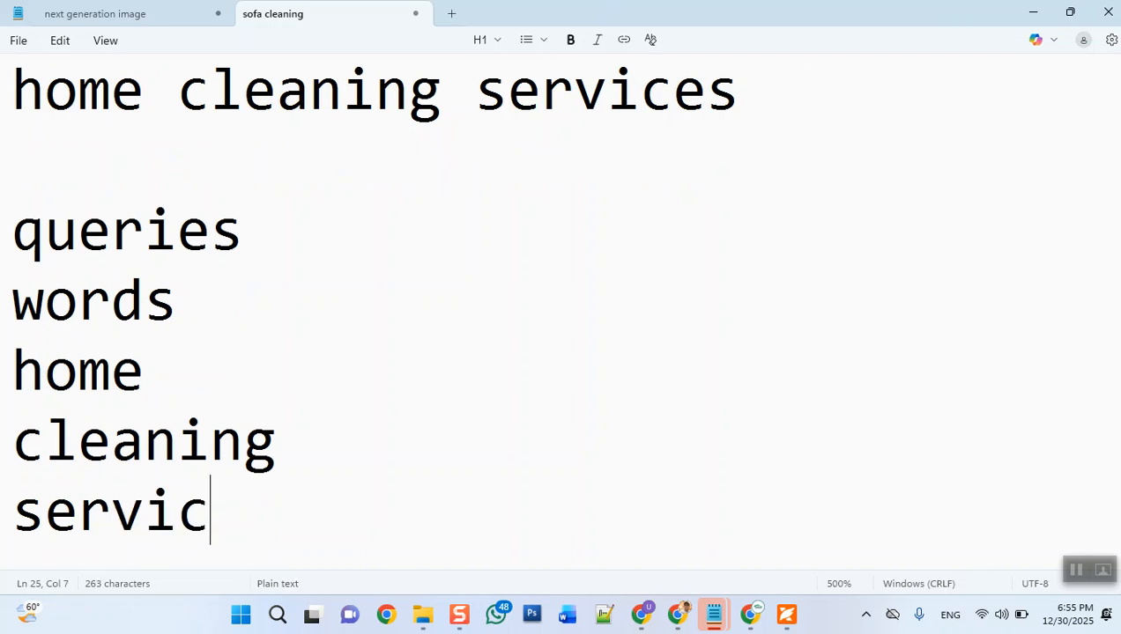
pyautogui.write('es')
pyautogui.press('Return')
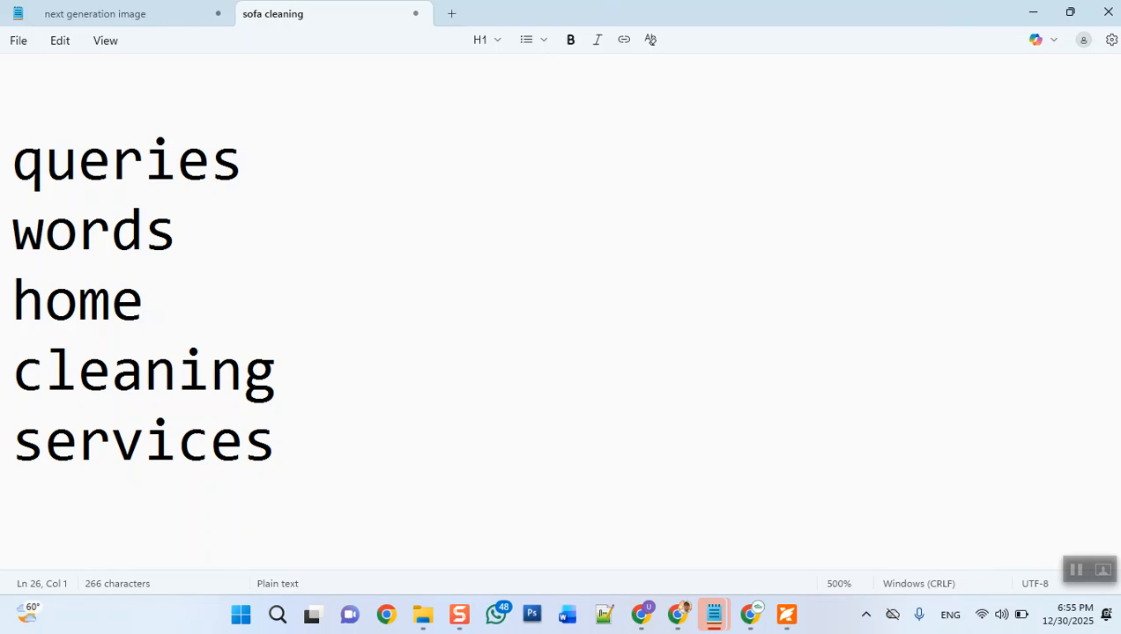
# Append ">>>>ne>>>>>>" directly after "home" on its own line in the word list.
pyautogui.press('Up')
pyautogui.press('Up')
pyautogui.press('Up')
pyautogui.press('End')
pyautogui.write('>>>')
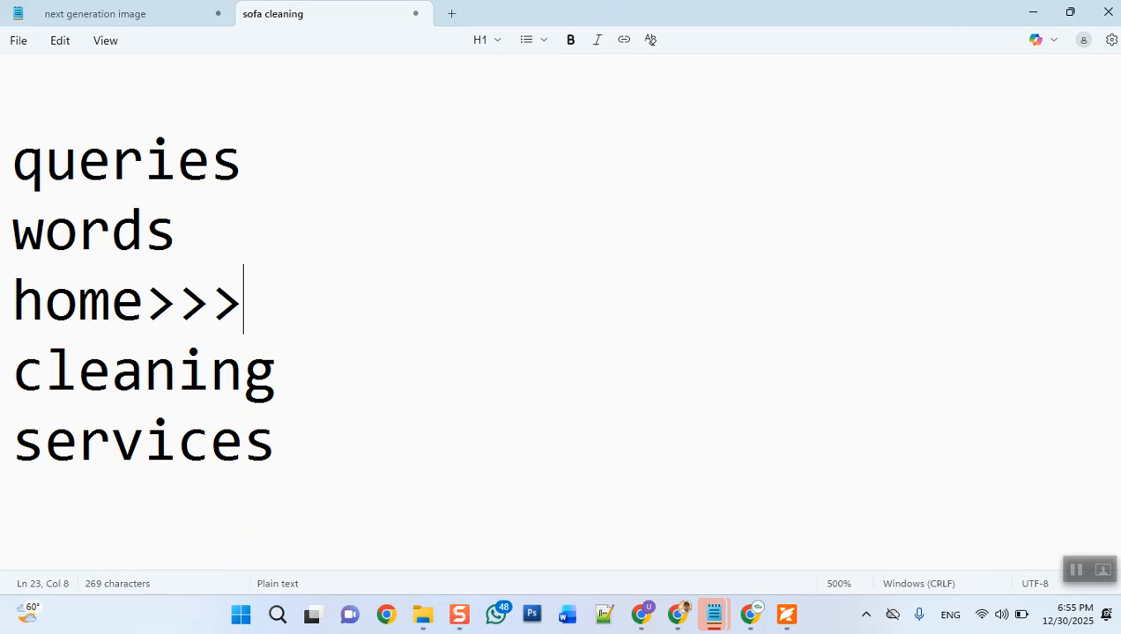
pyautogui.write('>ne')
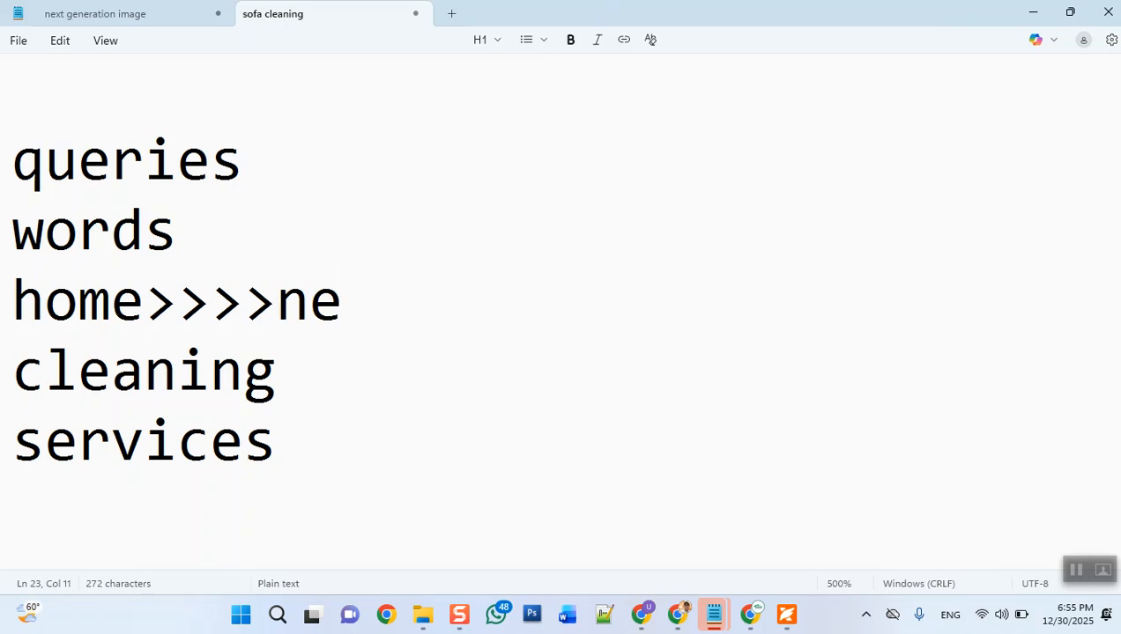
pyautogui.write('>>>>>>')
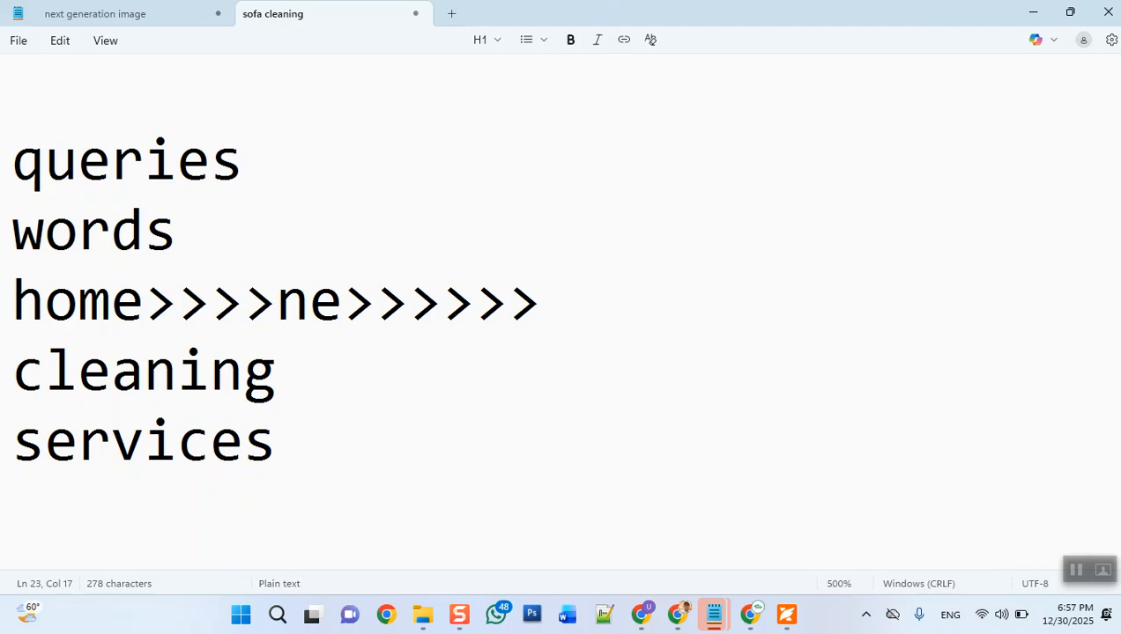
# Extend the "home cleaning services" phrase with "in islamabad".
pyautogui.scroll(2, 560, 312)
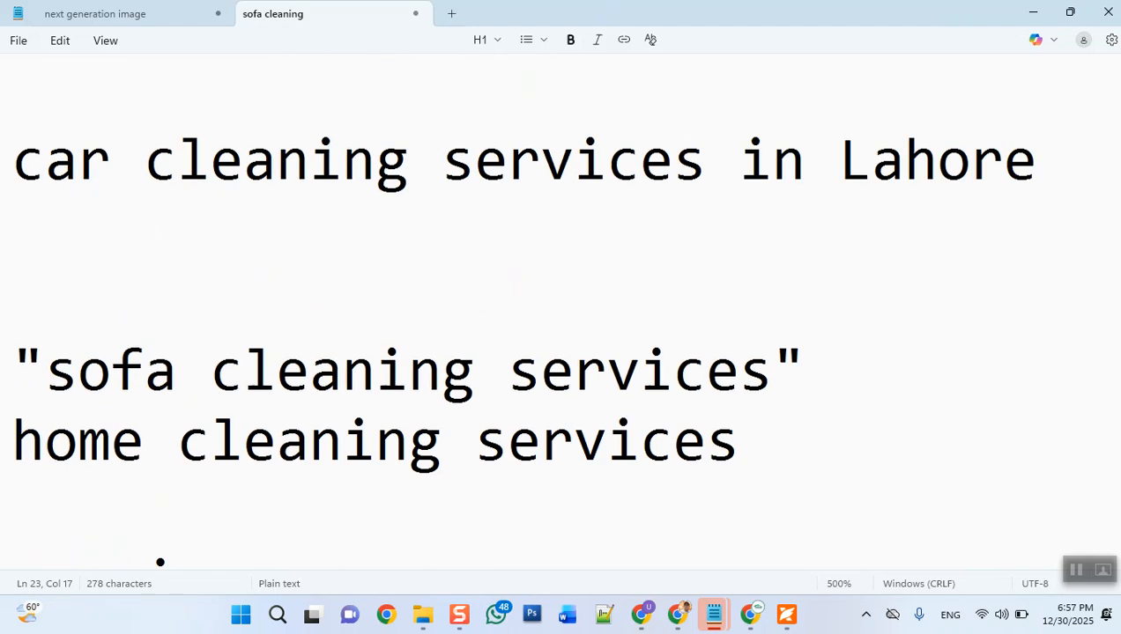
pyautogui.click(737, 441)
pyautogui.write('in islamabad')
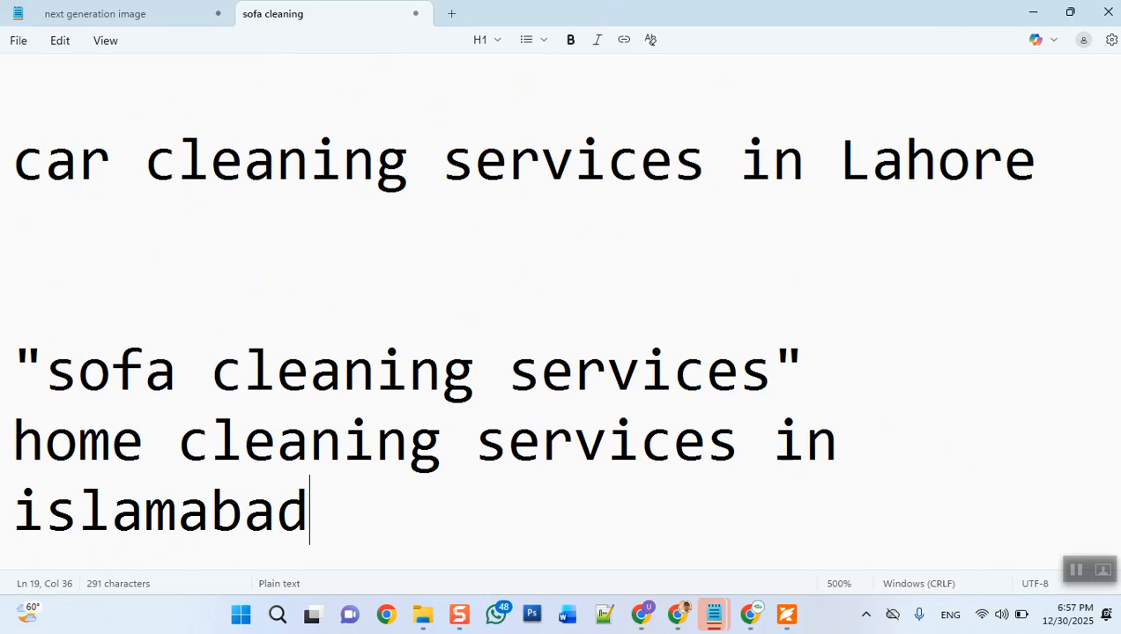
# Add "Islamabad" on a new line below "services" at the end of the word list.
pyautogui.scroll(-2, 560, 309)
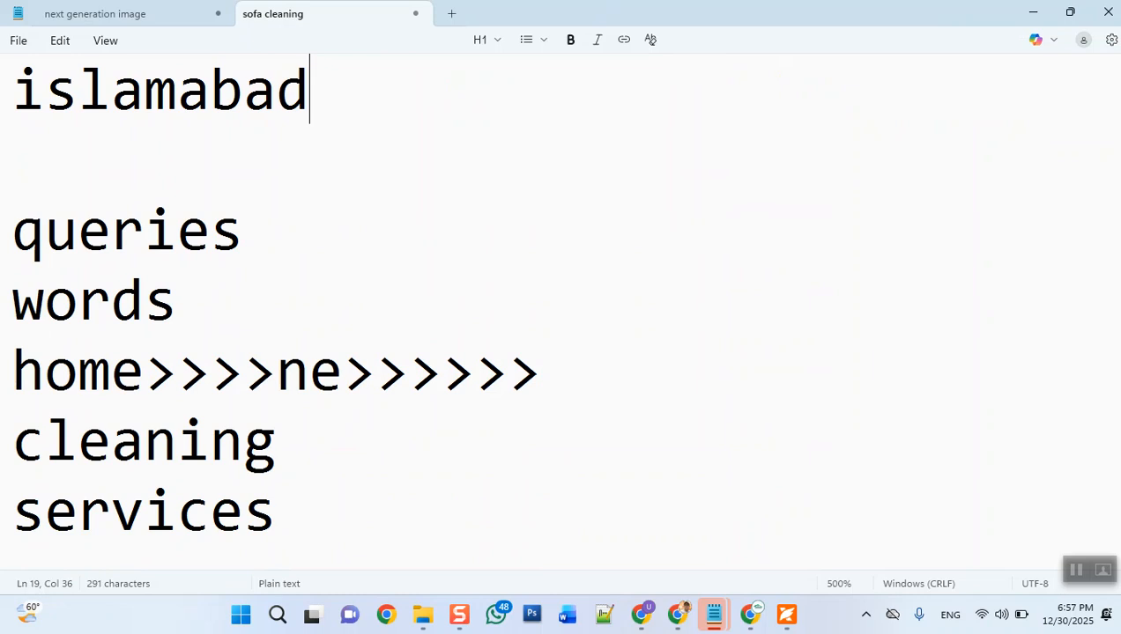
pyautogui.click(304, 514)
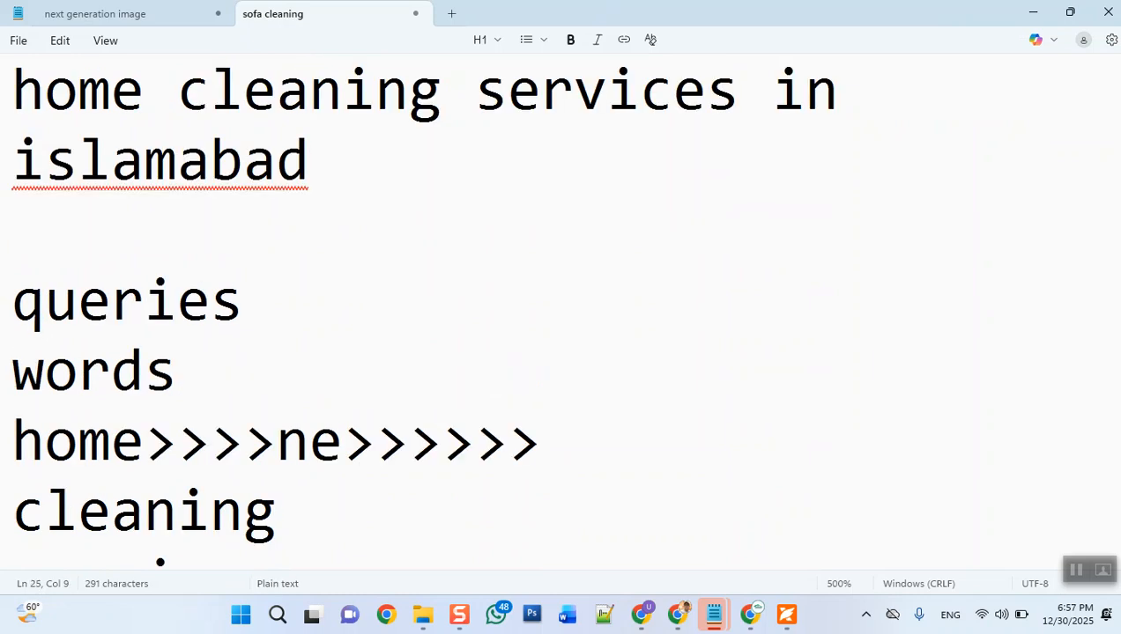
pyautogui.scroll(-1, 560, 308)
pyautogui.press('Return')
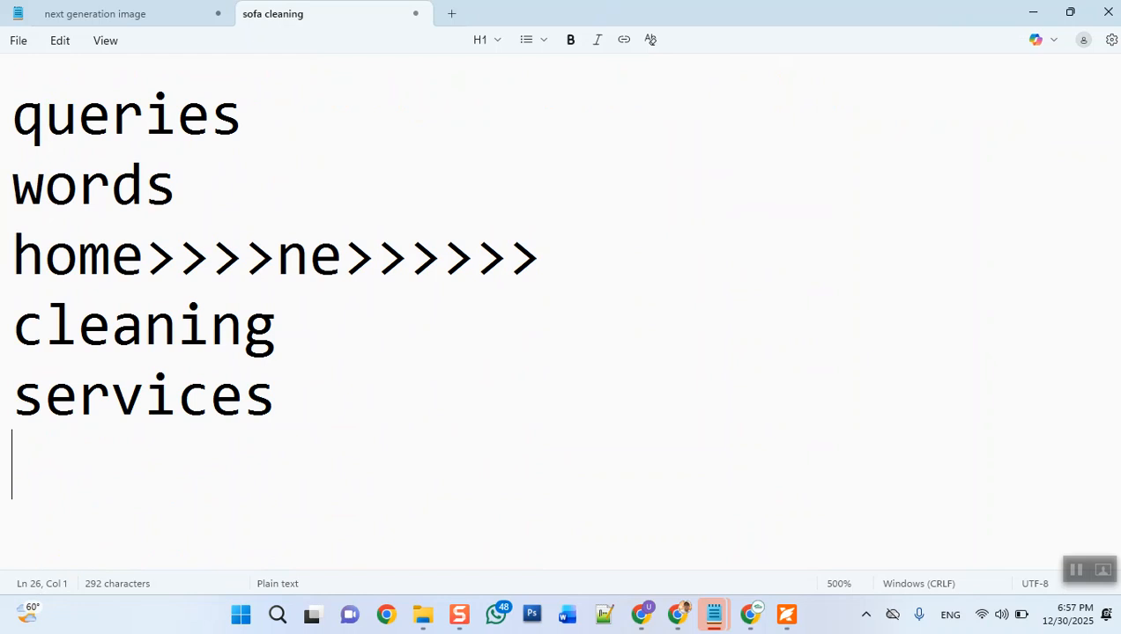
pyautogui.write('islamabad')
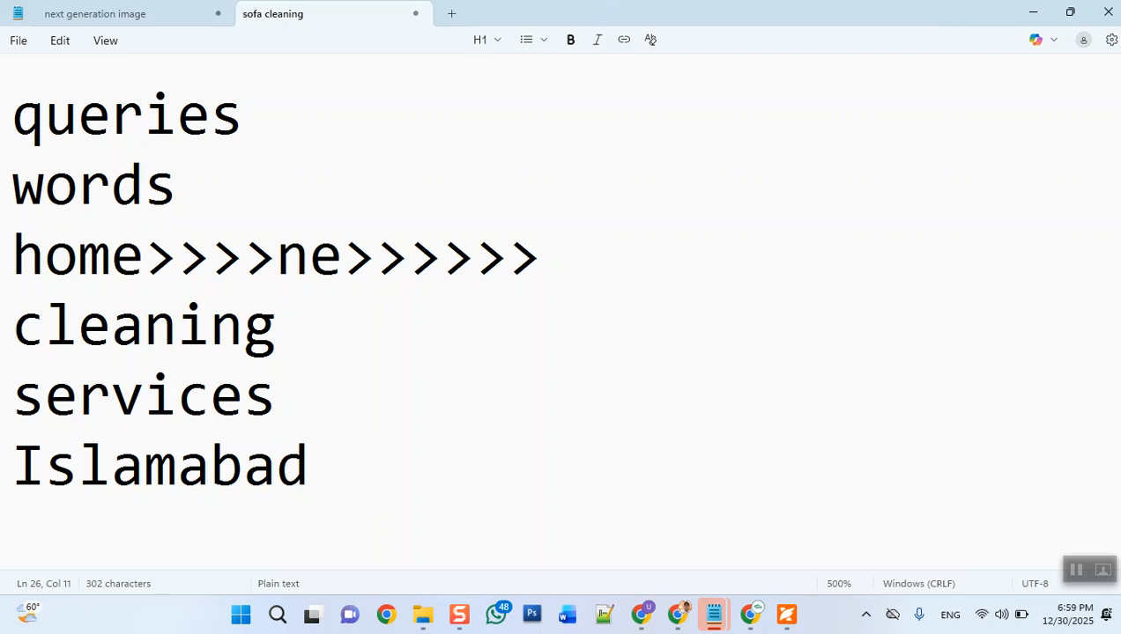
pyautogui.press('Up')
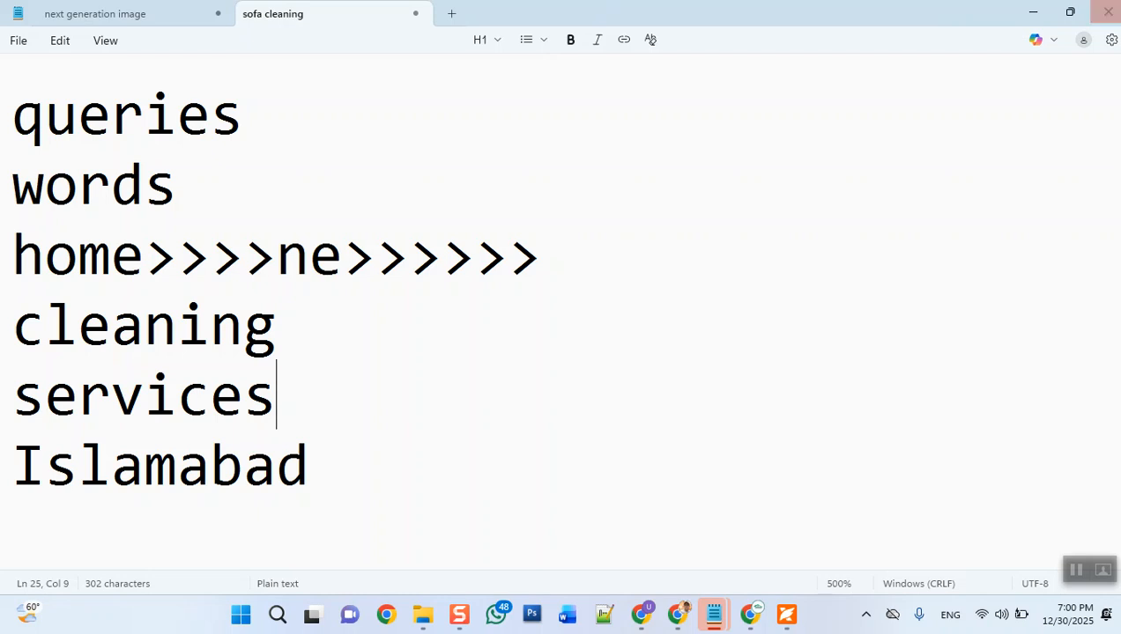
# Minimize the notes, switch to Chrome and open the Sofa Carpet Washing Services browser profile.
pyautogui.click(1032, 13)
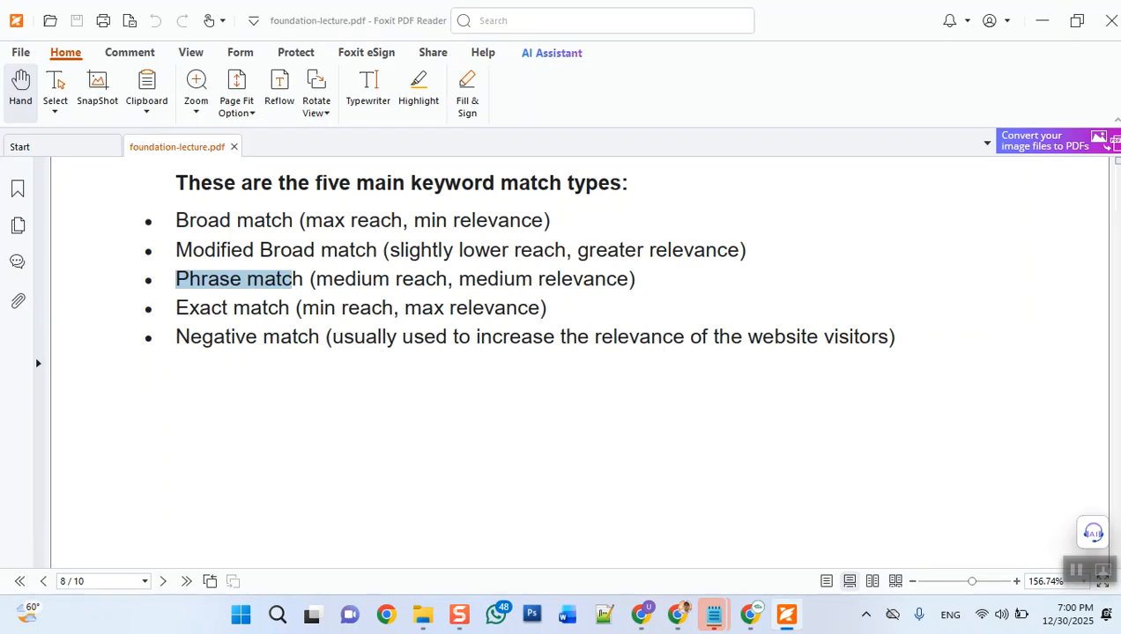
pyautogui.click(676, 614)
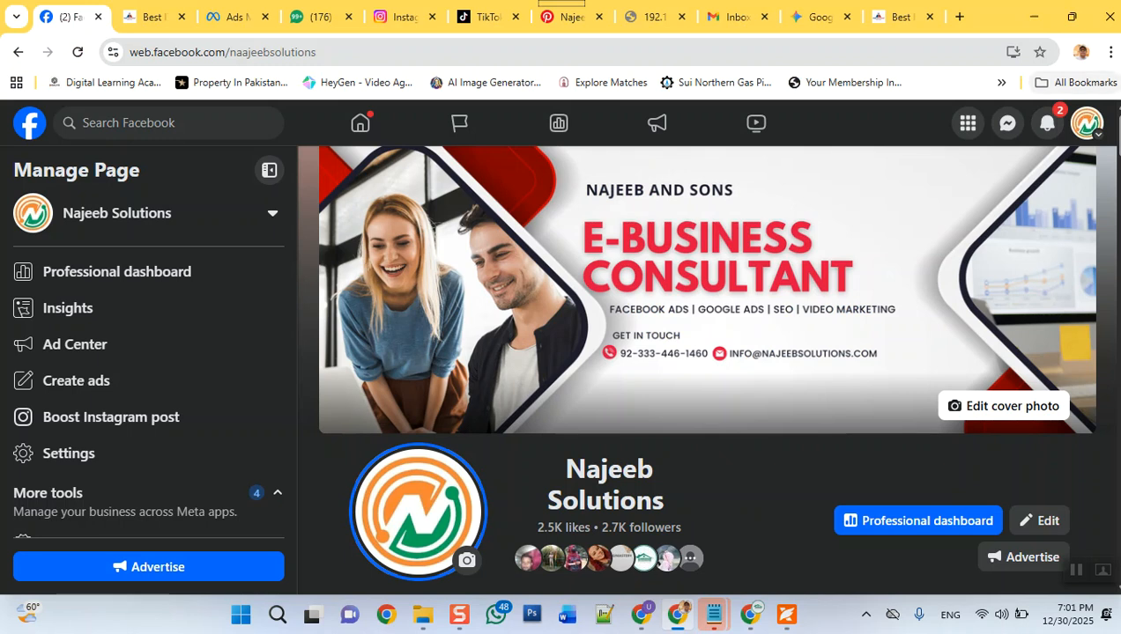
pyautogui.click(1110, 52)
pyautogui.moveTo(978, 220)
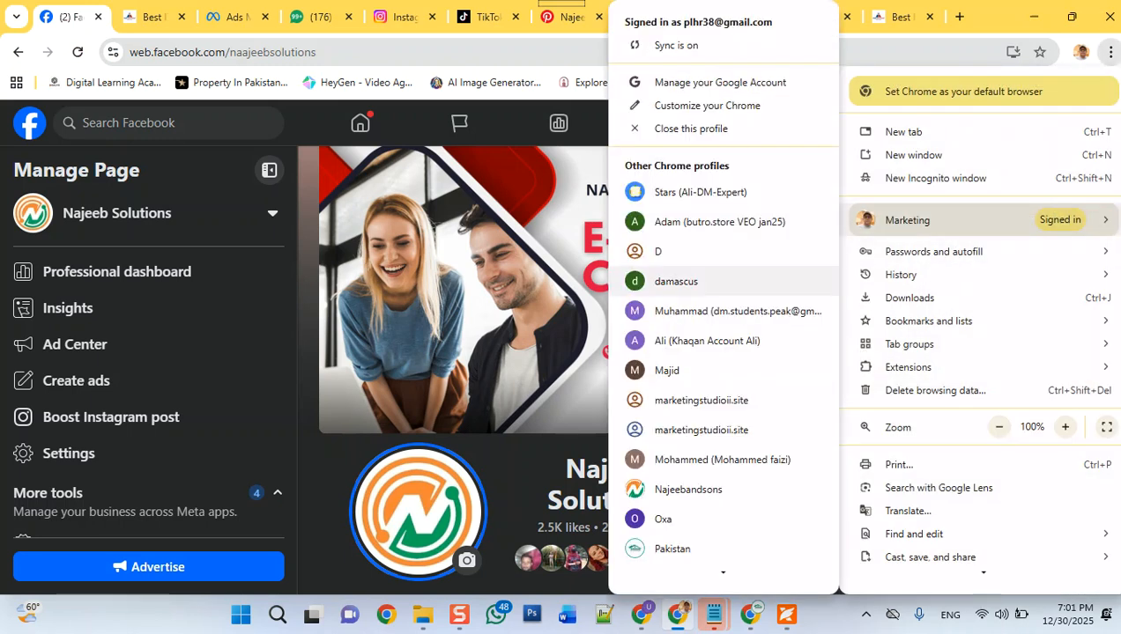
pyautogui.scroll(-2, 722, 440)
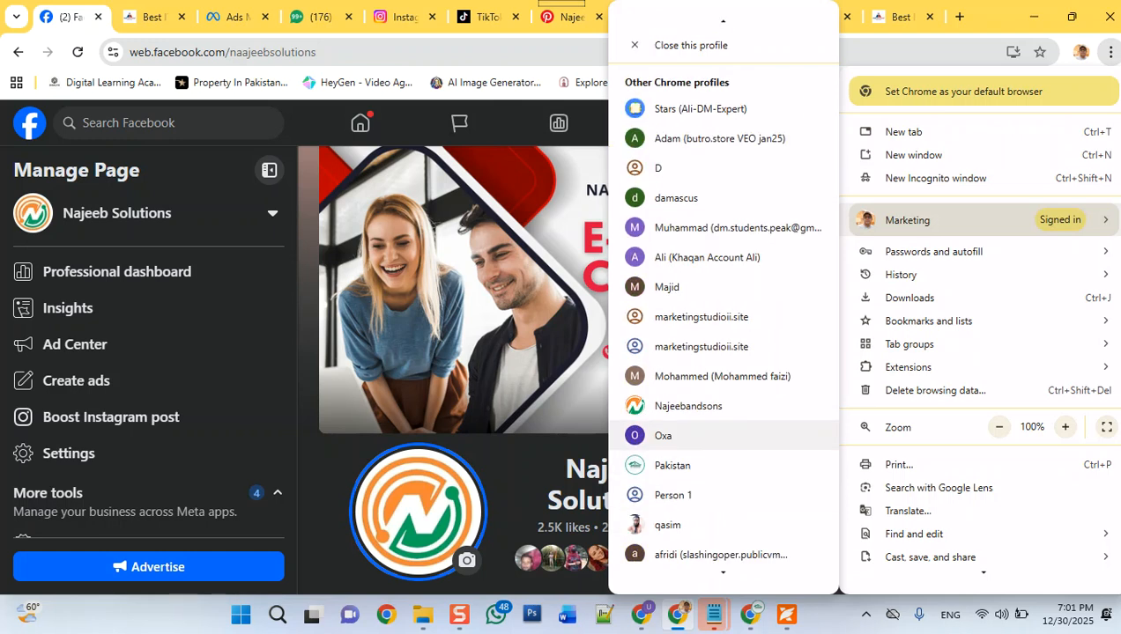
pyautogui.scroll(-2, 722, 440)
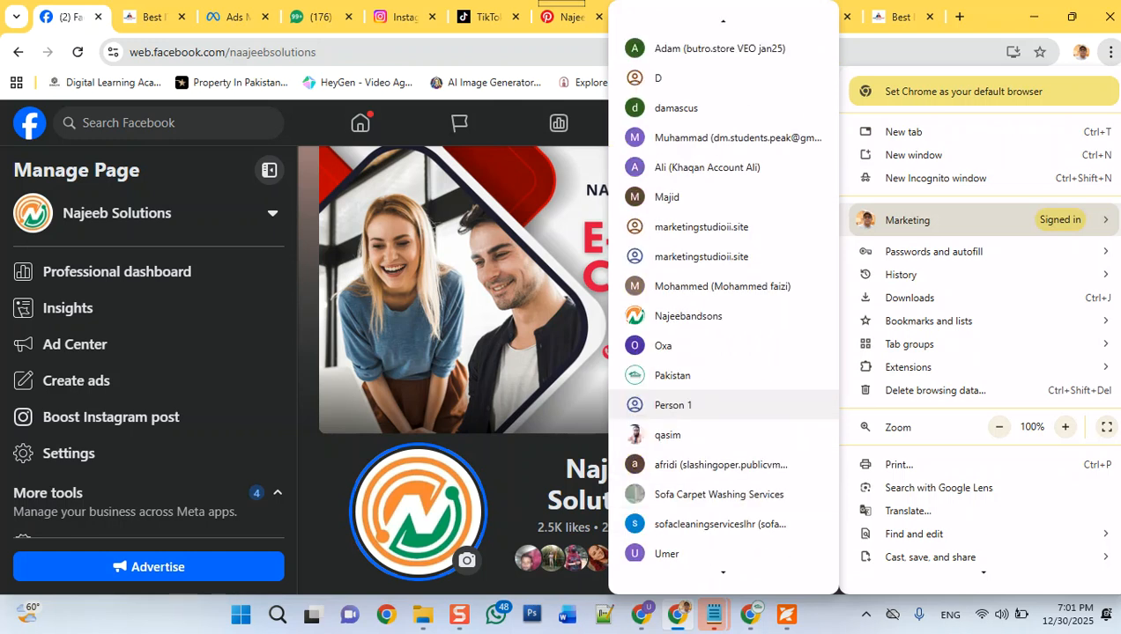
pyautogui.click(718, 494)
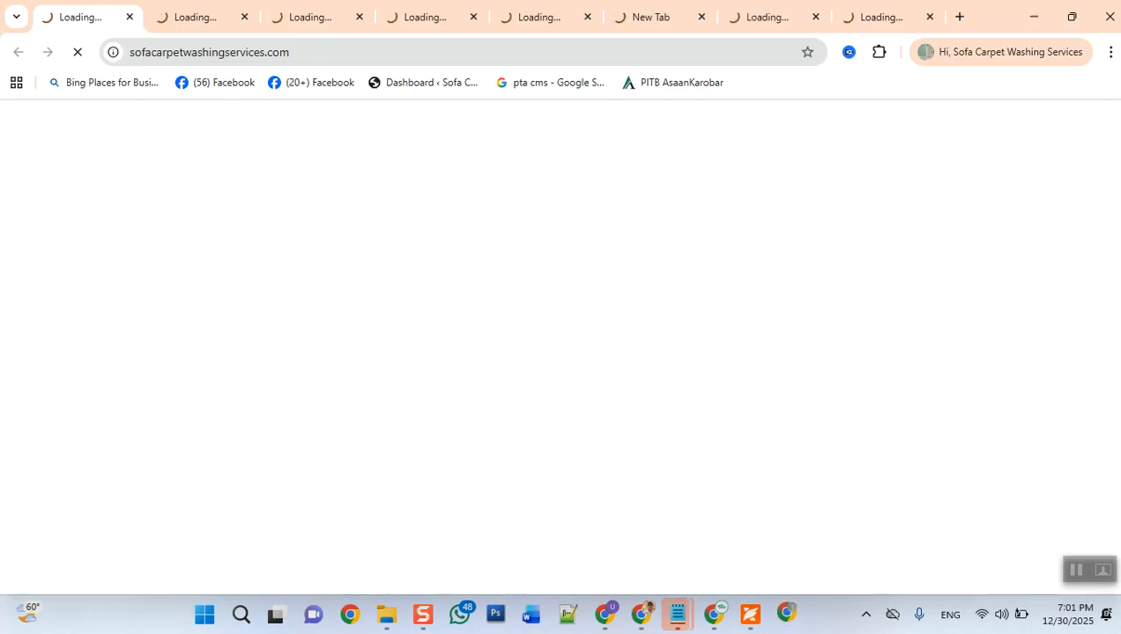
# Open ads.google.com in a new tab, sign in to Google Ads and dismiss the custom views introduction.
pyautogui.click(958, 17)
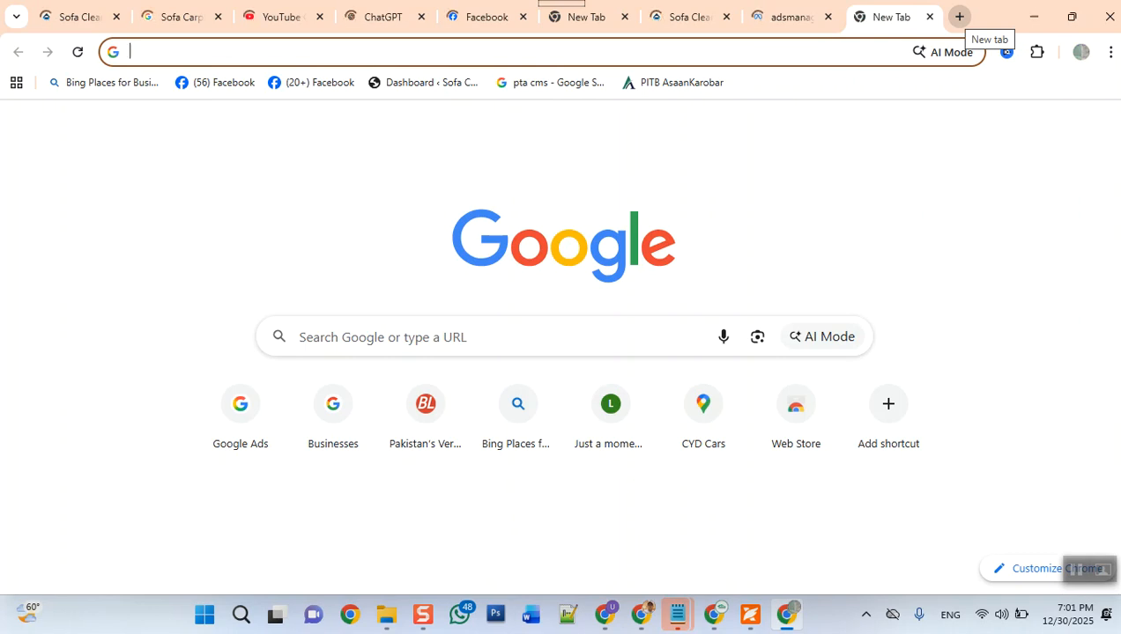
pyautogui.write('ads')
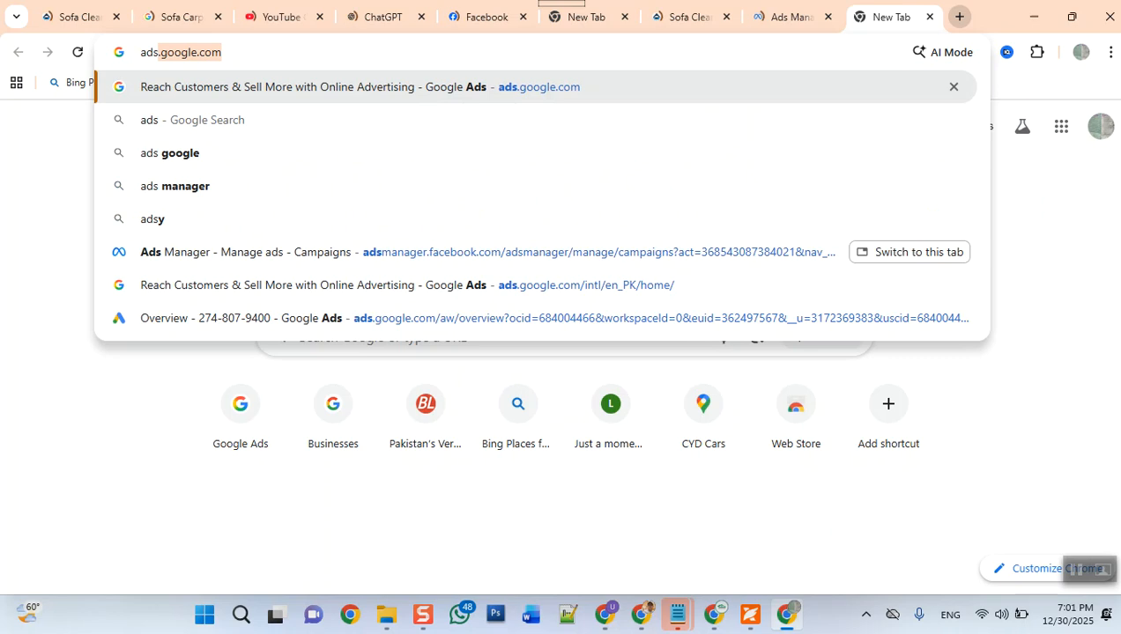
pyautogui.press('Return')
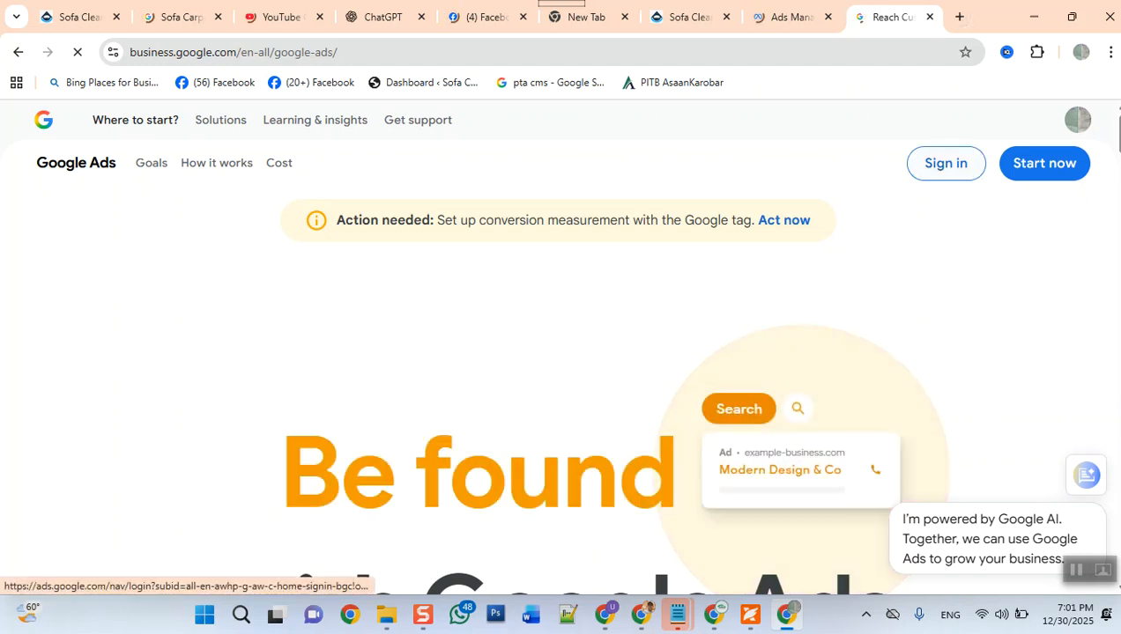
pyautogui.doubleClick(941, 164)
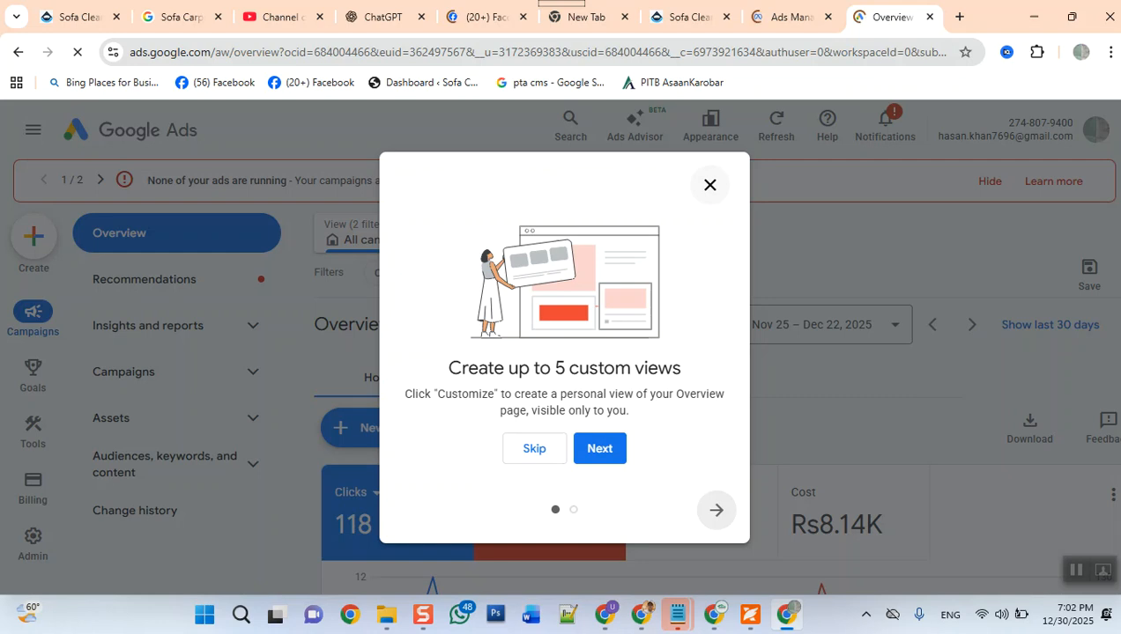
pyautogui.click(709, 185)
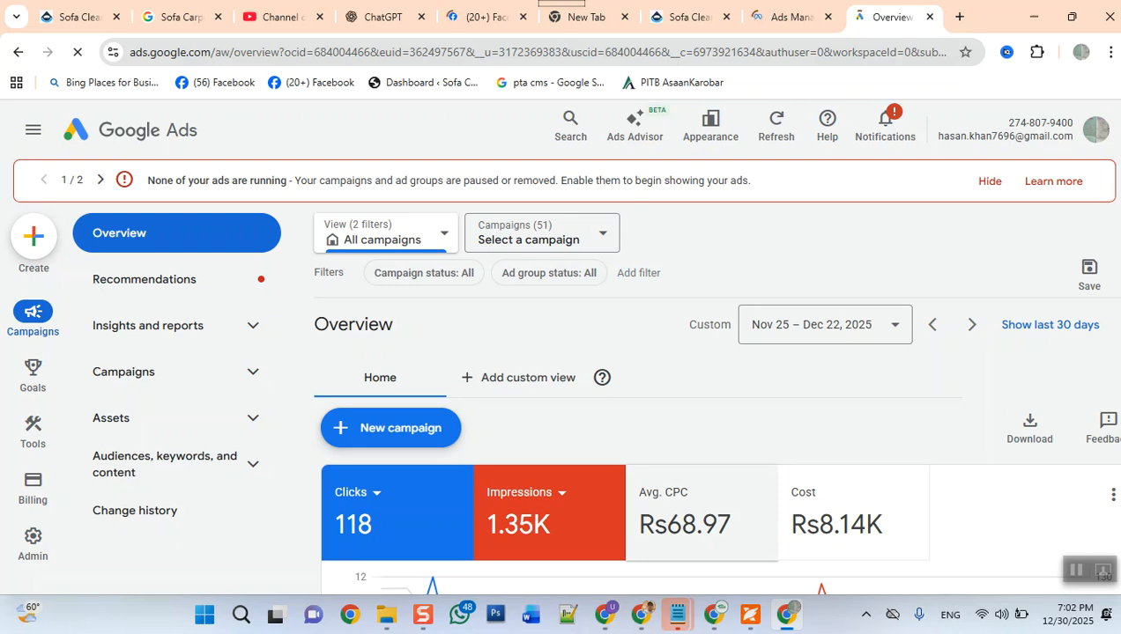
# Open Keyword Planner from the planning tools and start discovering new keywords.
pyautogui.moveTo(33, 432)
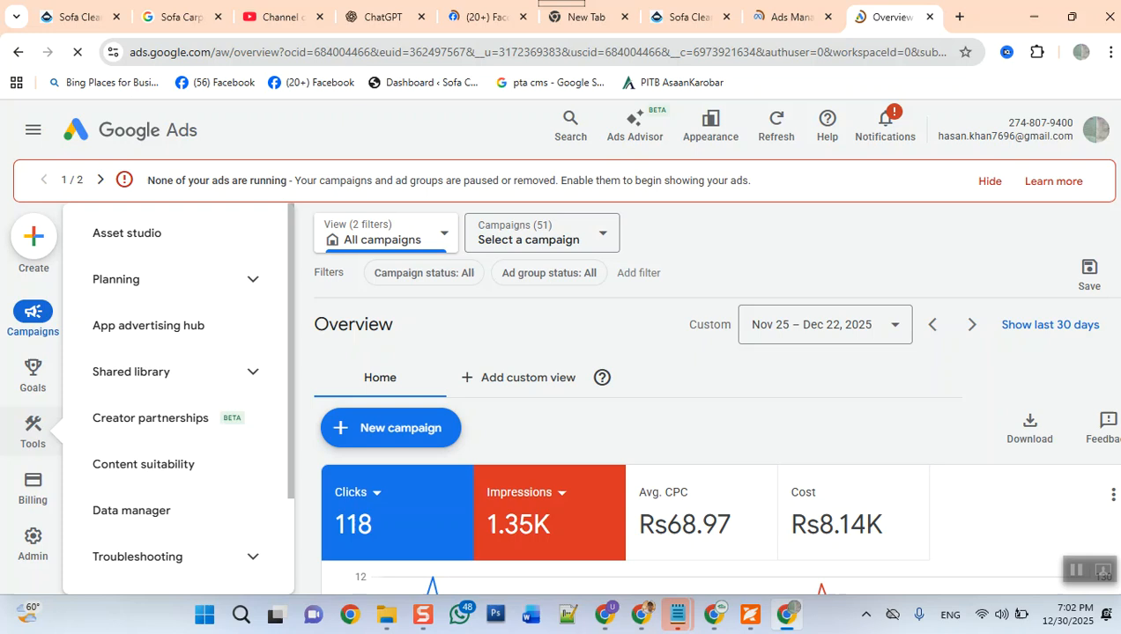
pyautogui.moveTo(32, 375)
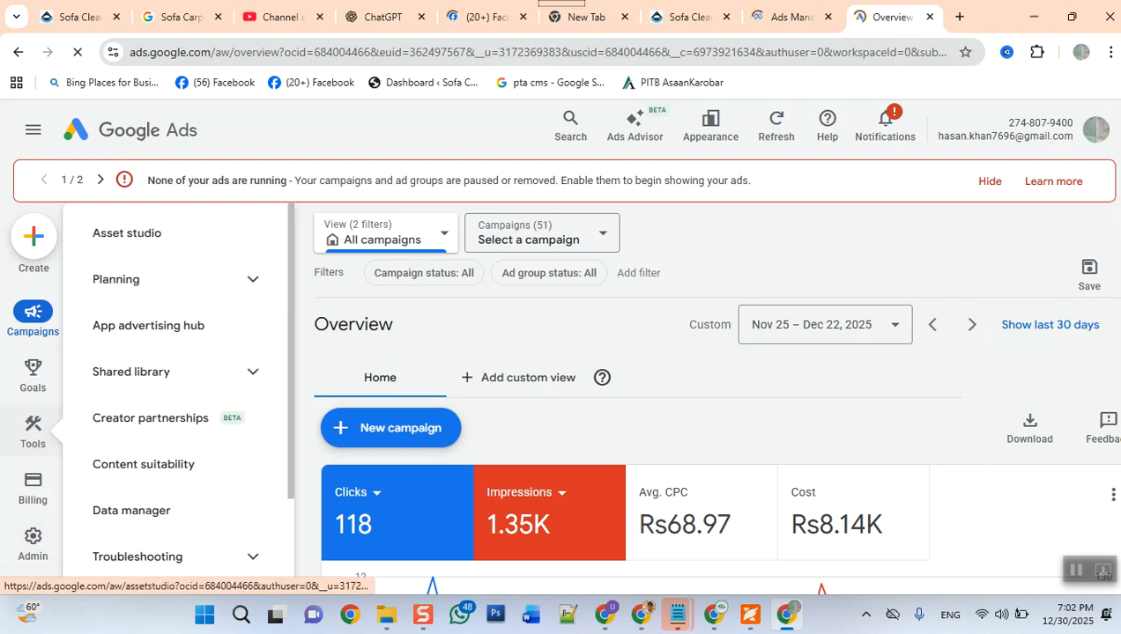
pyautogui.click(132, 279)
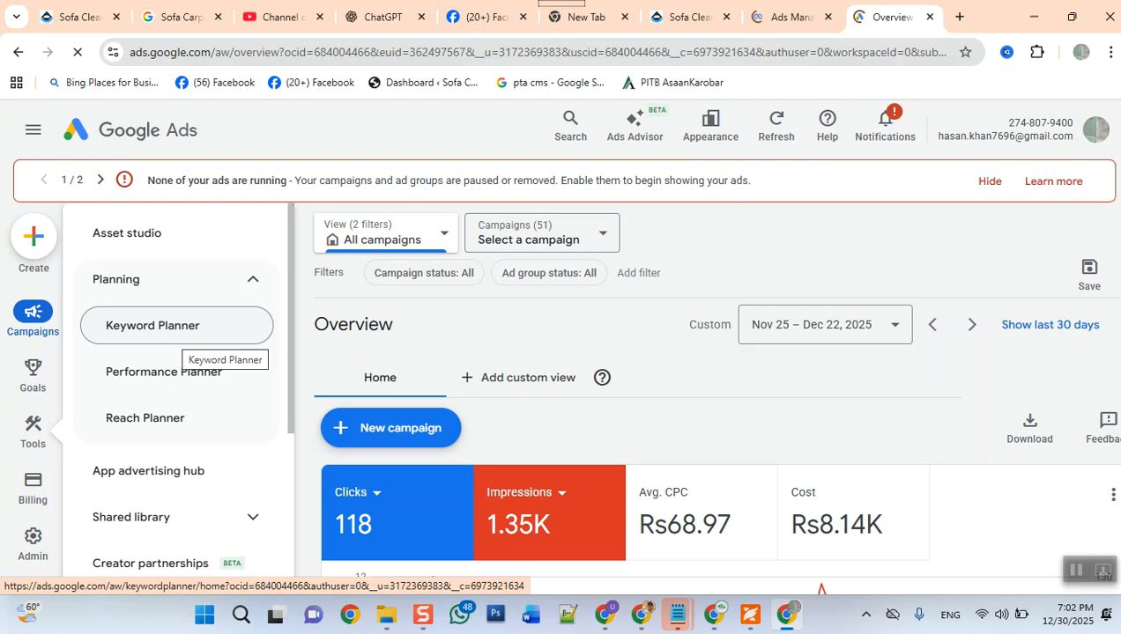
pyautogui.click(202, 334)
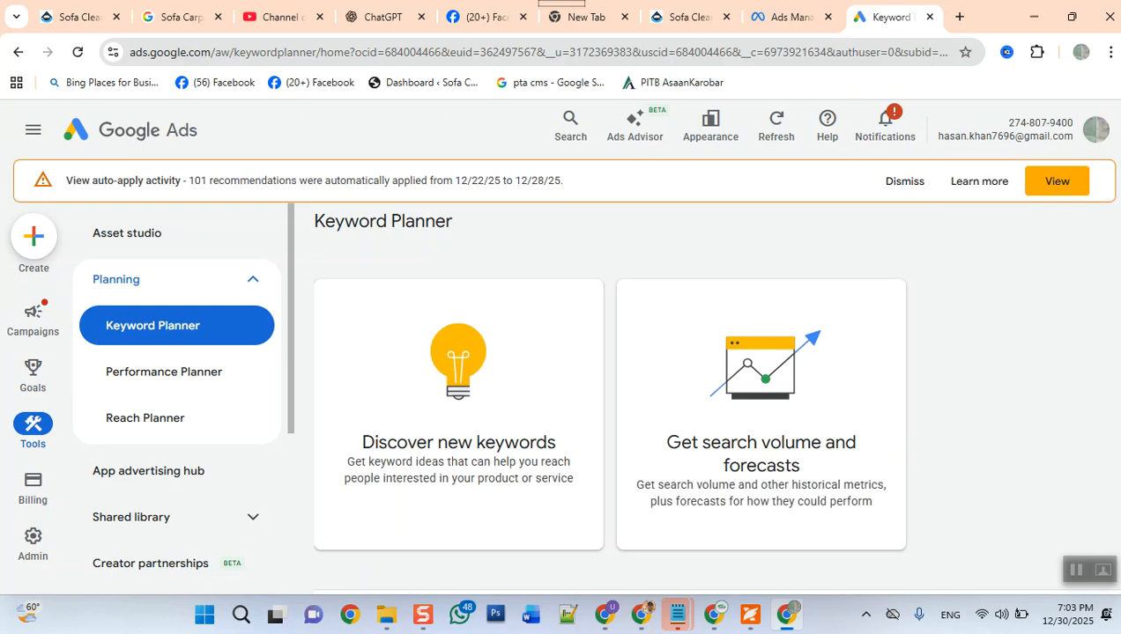
pyautogui.click(459, 442)
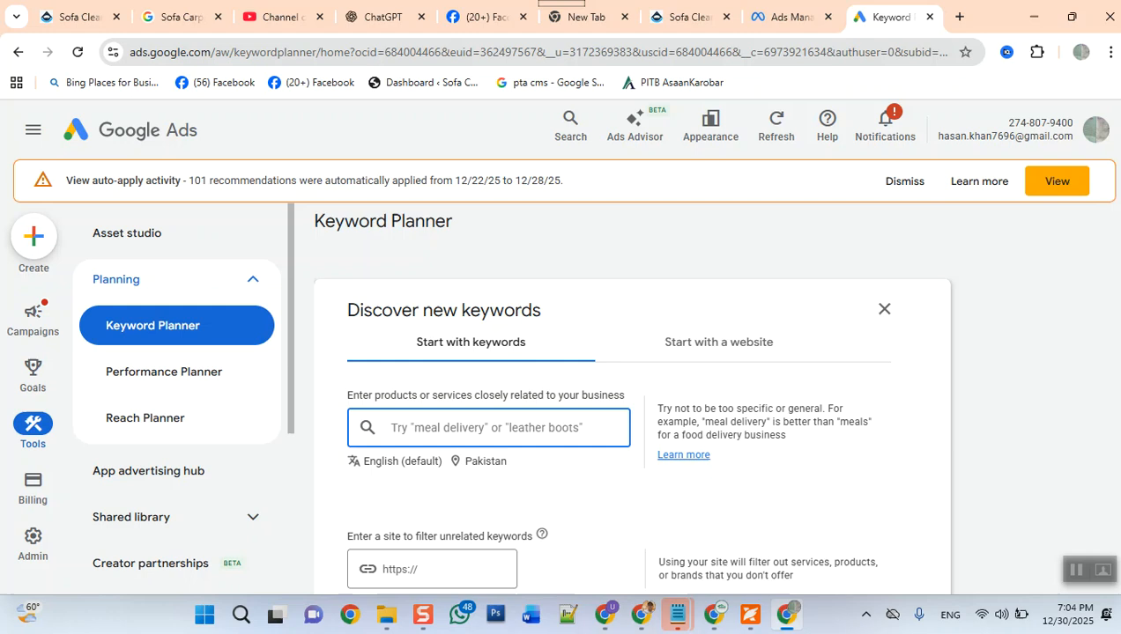
# Enter "sofa cleaning" as the first product or service keyword for the keyword discovery.
pyautogui.write('sofa')
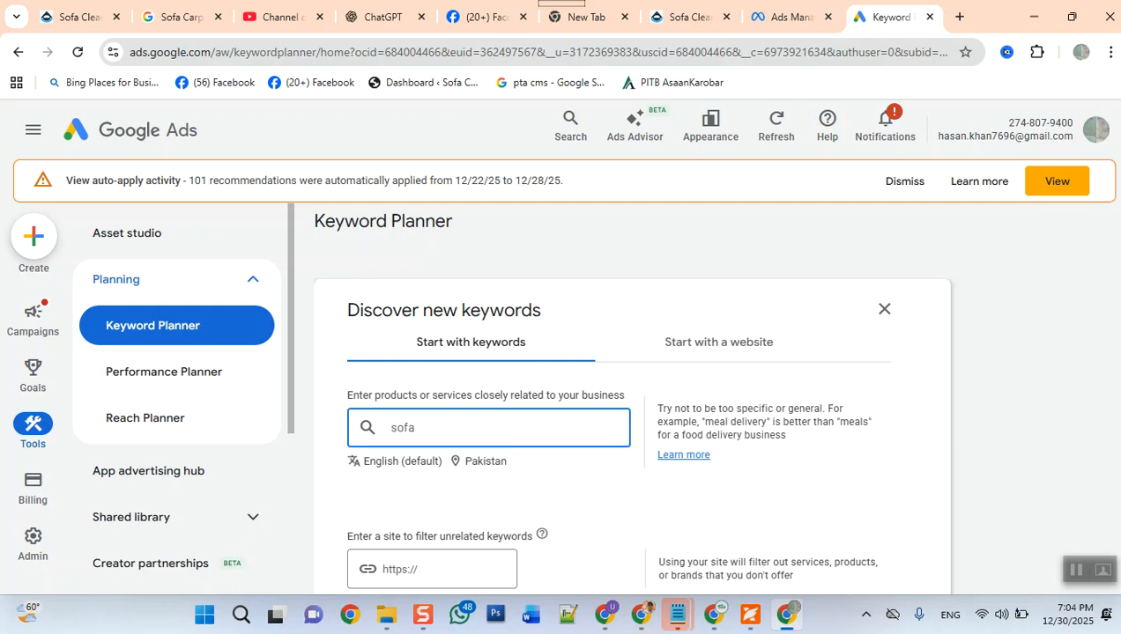
pyautogui.write(' clewa')
pyautogui.press('BackSpace')
pyautogui.press('BackSpace')
pyautogui.press('BackSpace')
pyautogui.write('eaning')
pyautogui.press('Return')
# Add "carpet wash" and "carpet washing" as further keywords for the keyword discovery.
pyautogui.write('ca')
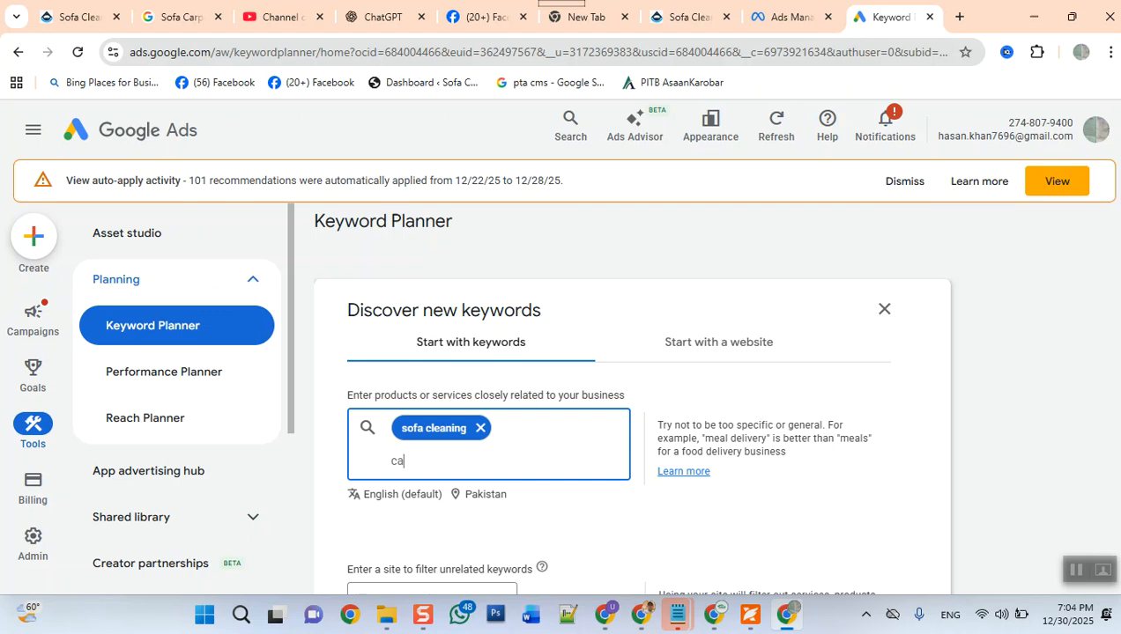
pyautogui.write('rpet wash')
pyautogui.press('Return')
pyautogui.write('carpet')
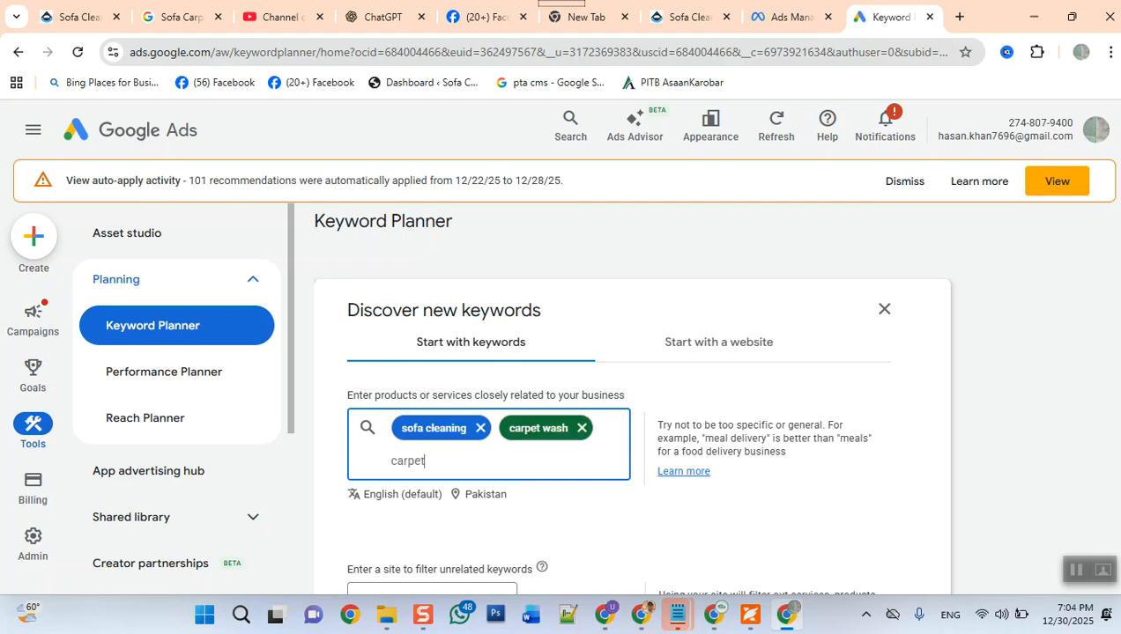
pyautogui.write(' washing')
pyautogui.press('Return')
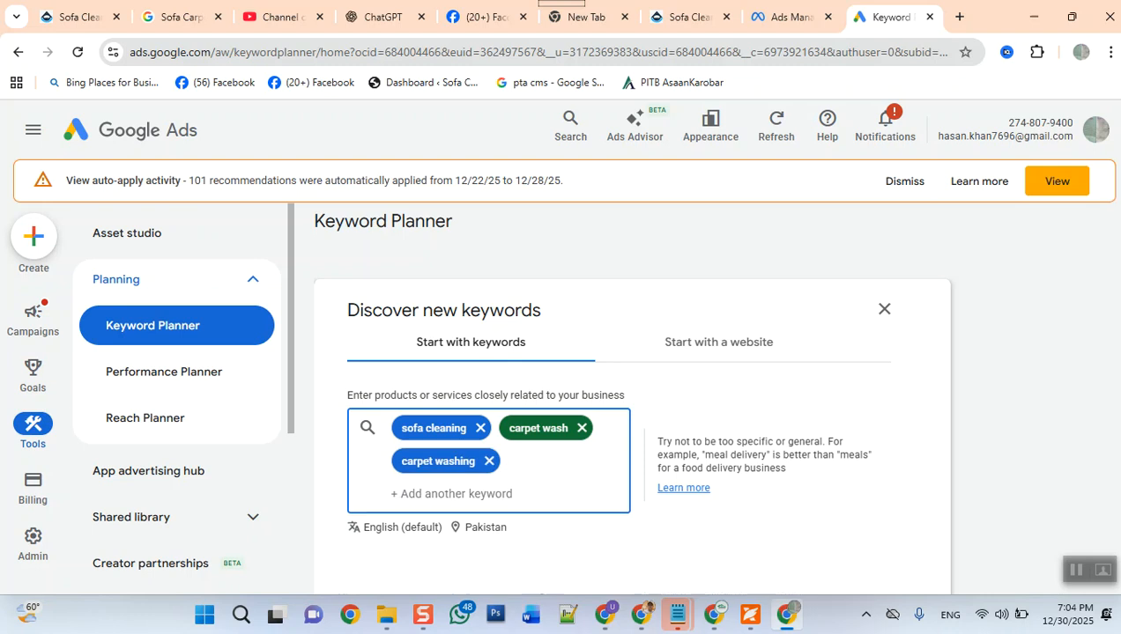
# Add "sofa washing" and "expert carpet cleaner" to the keyword discovery's products or services.
pyautogui.write('sofa ')
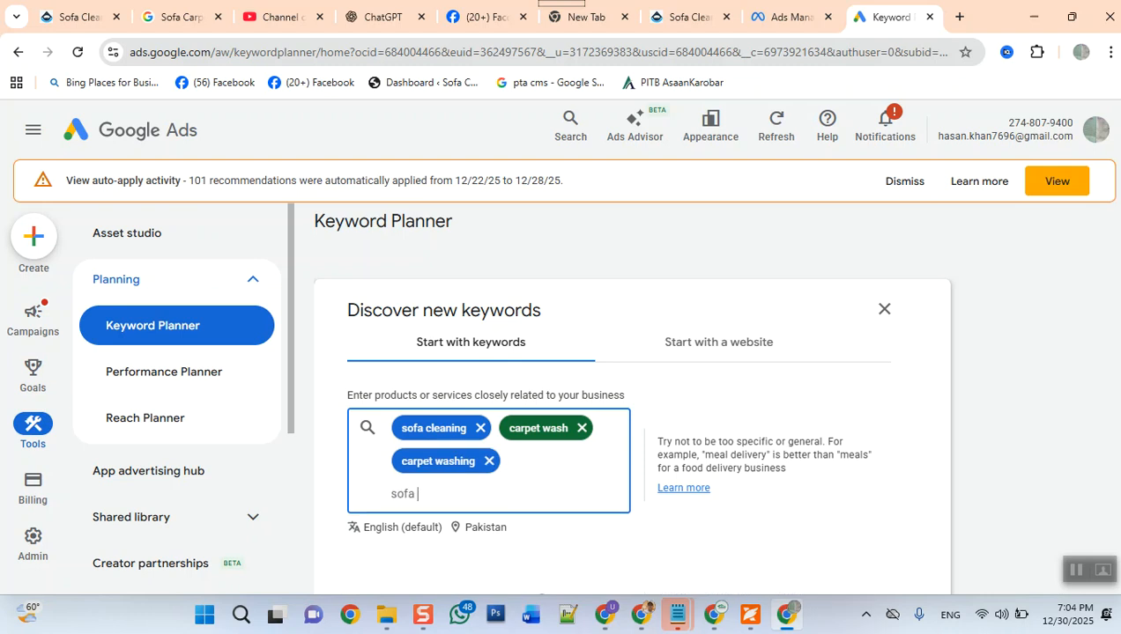
pyautogui.write('washing')
pyautogui.press('Return')
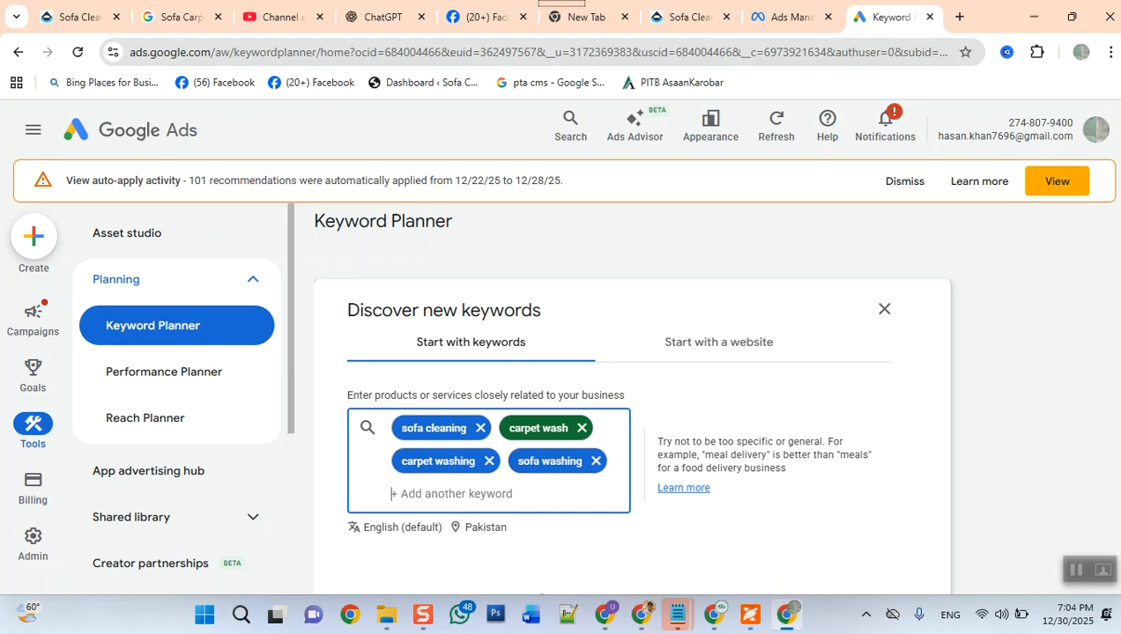
pyautogui.write('expert c')
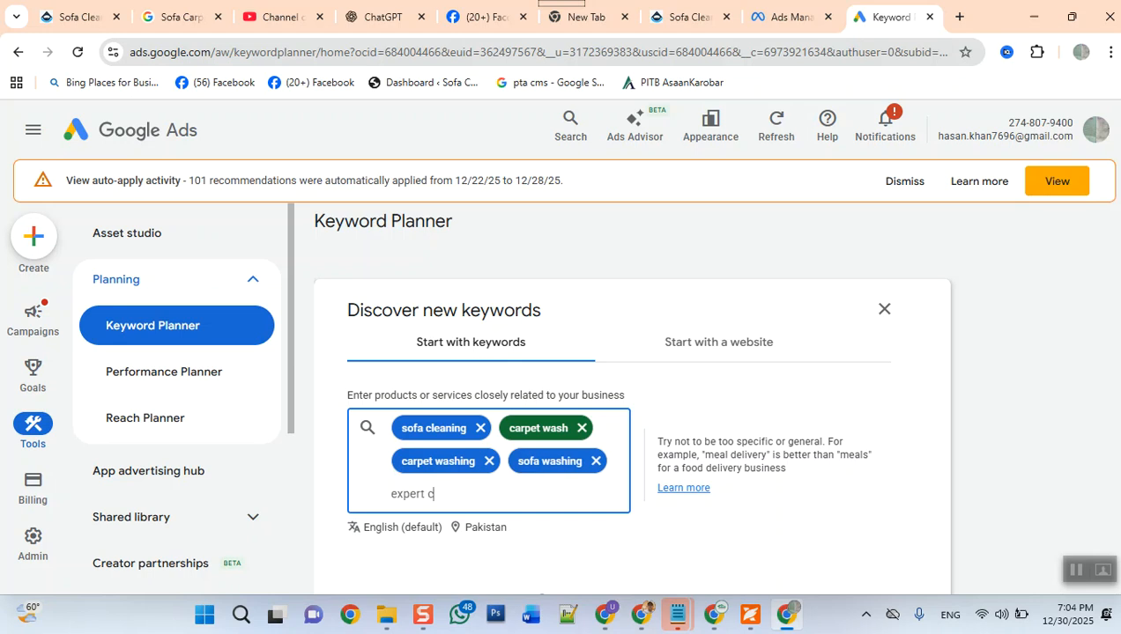
pyautogui.write('arpet cleaner')
pyautogui.press('Return')
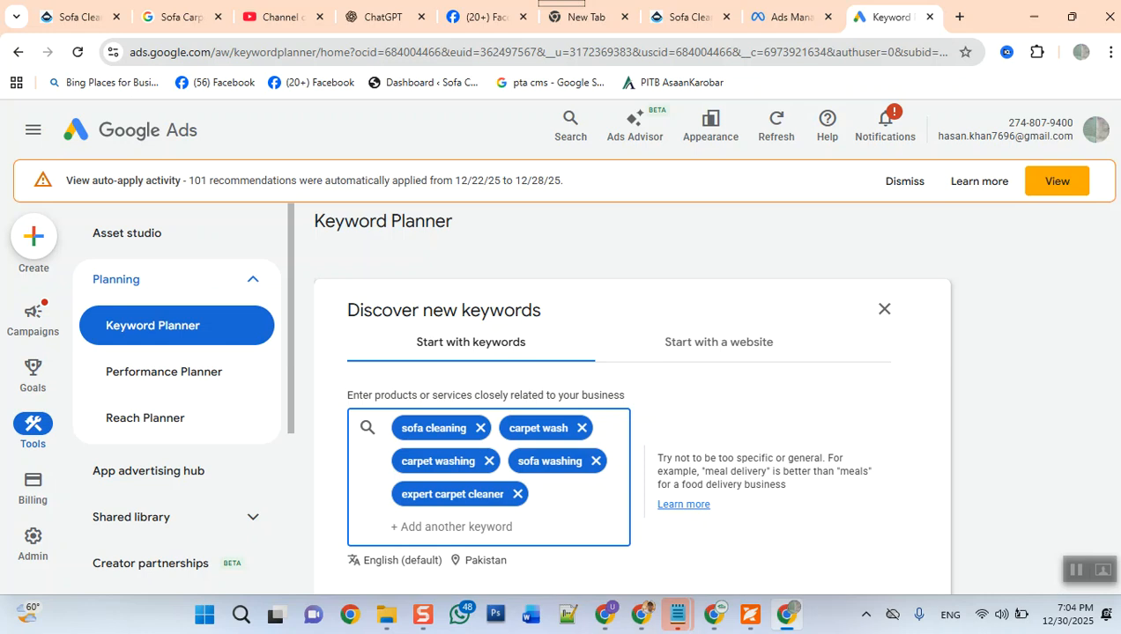
# Add "couch washing services" and "upholstery washing" as further keywords for the keyword discovery.
pyautogui.write('cou')
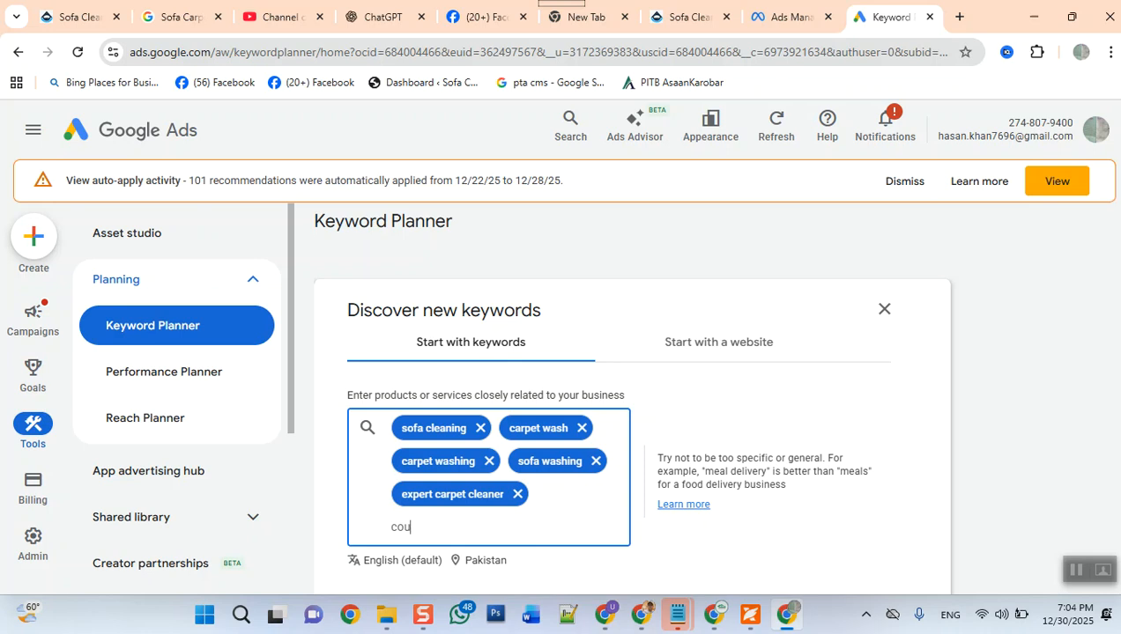
pyautogui.write('ch washing services')
pyautogui.press('Return')
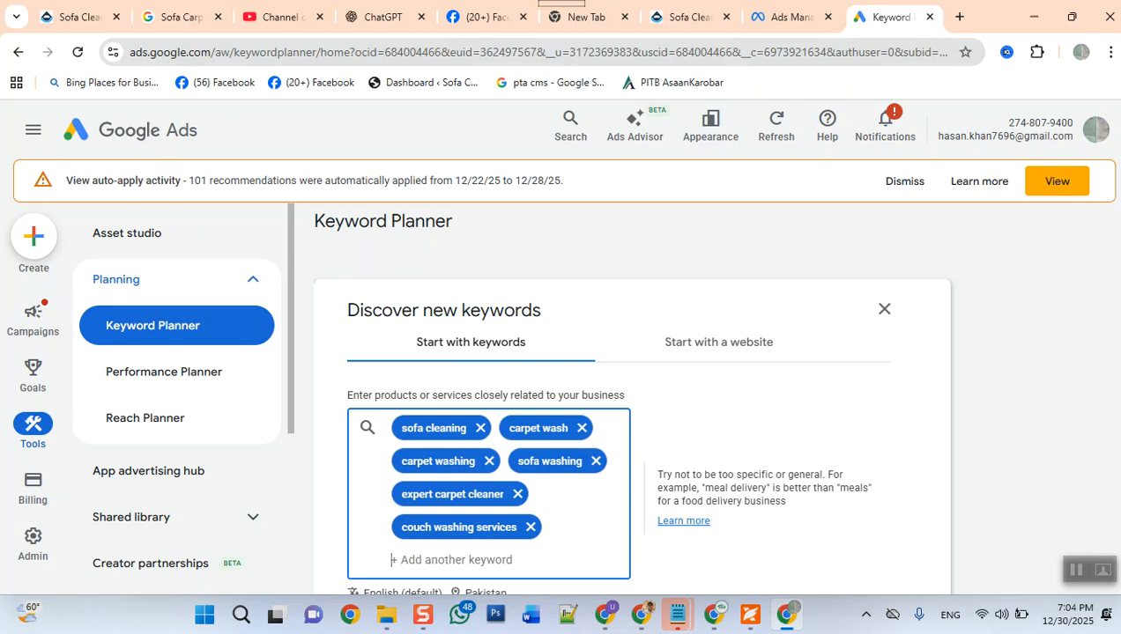
pyautogui.write('upholst')
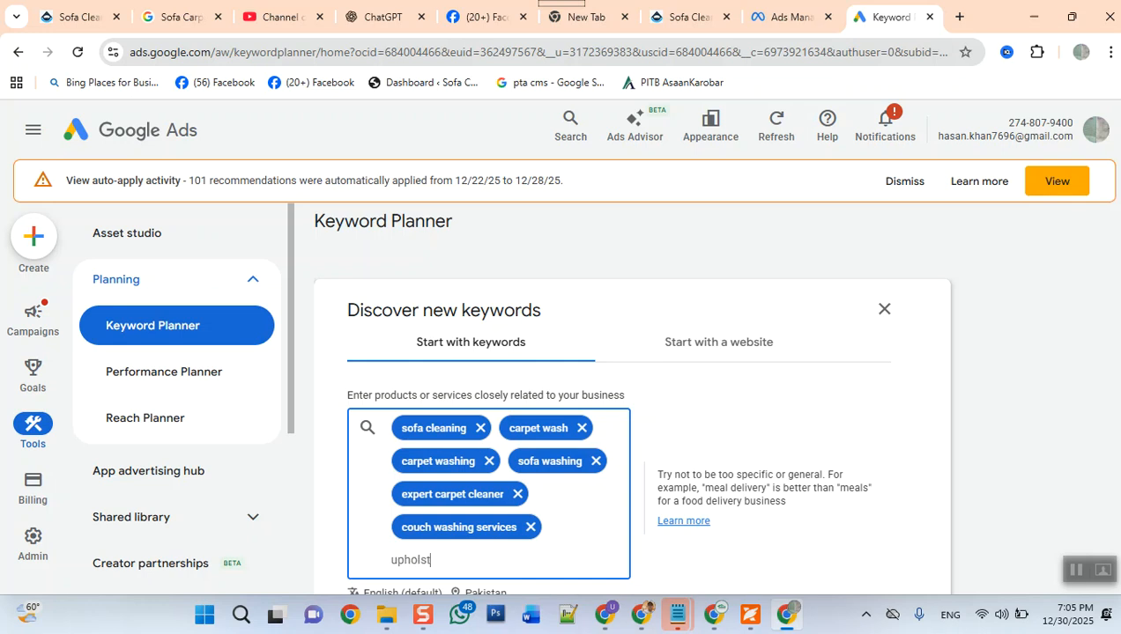
pyautogui.write('ery washing')
pyautogui.press('Return')
# Add "mattress washing" and "curtain washing" to the keywords of the keyword discovery.
pyautogui.write('ma')
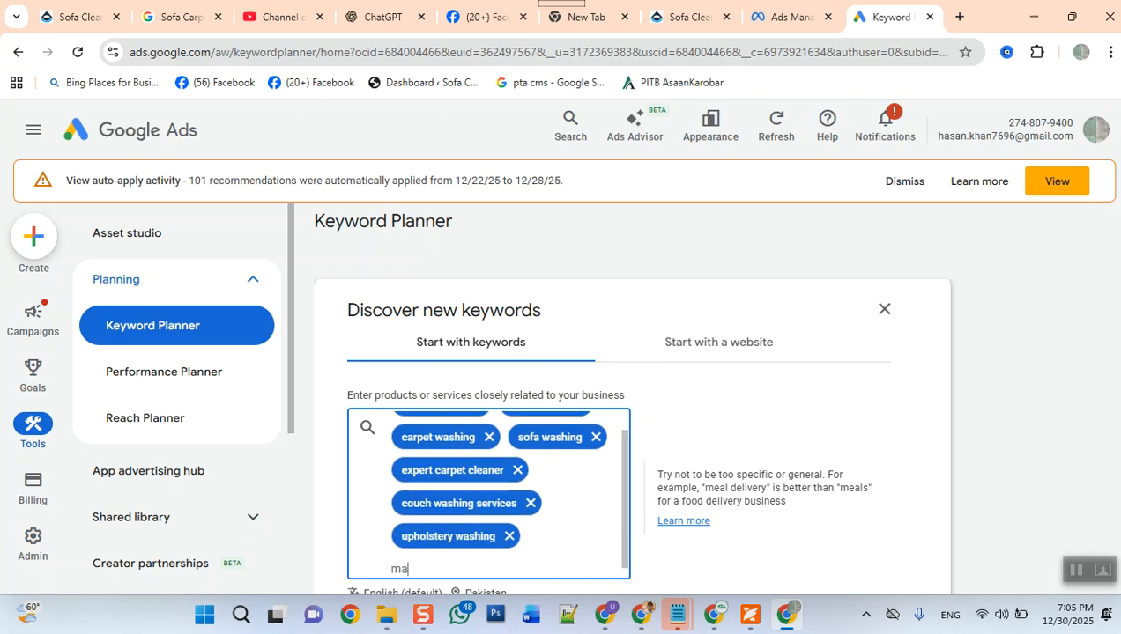
pyautogui.write('ttress washing')
pyautogui.press('Return')
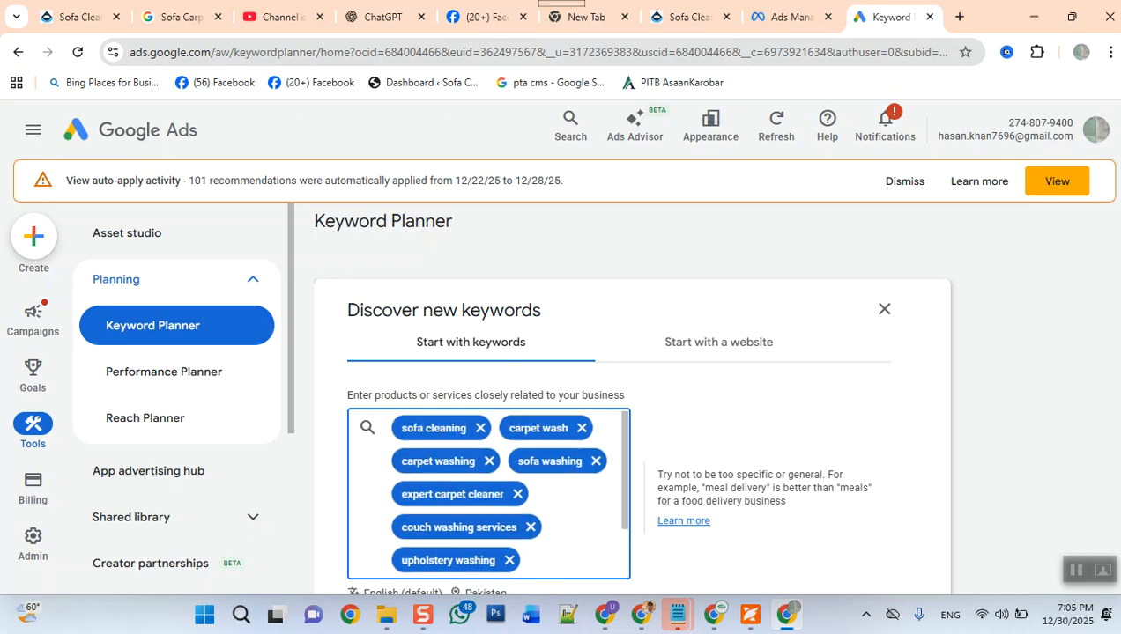
pyautogui.write('curta')
pyautogui.write('in washing')
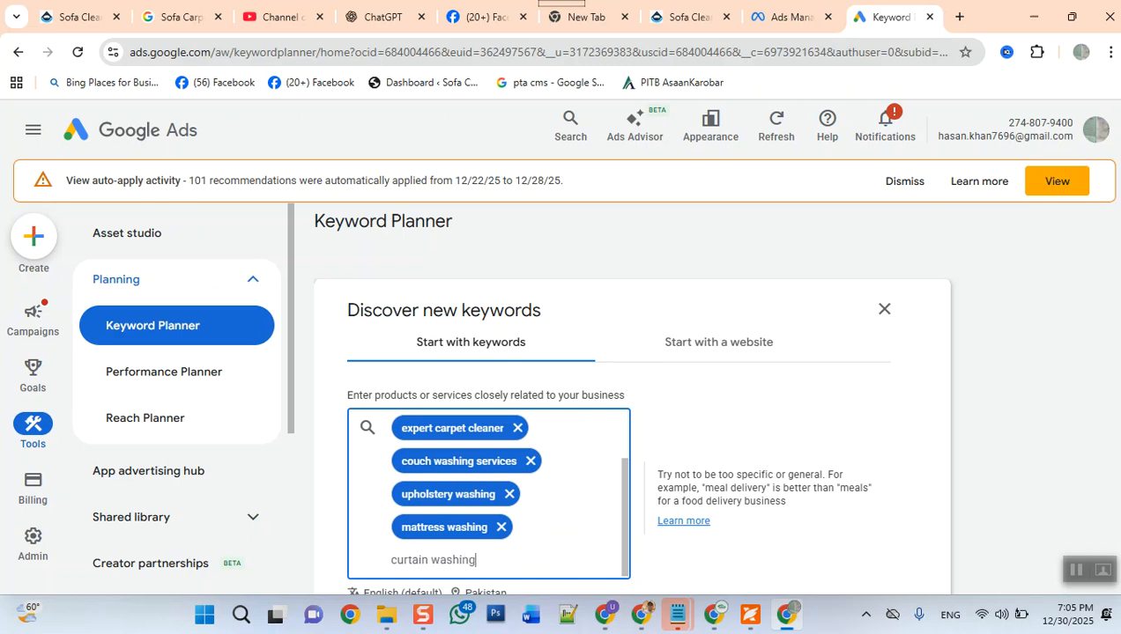
pyautogui.press('Return')
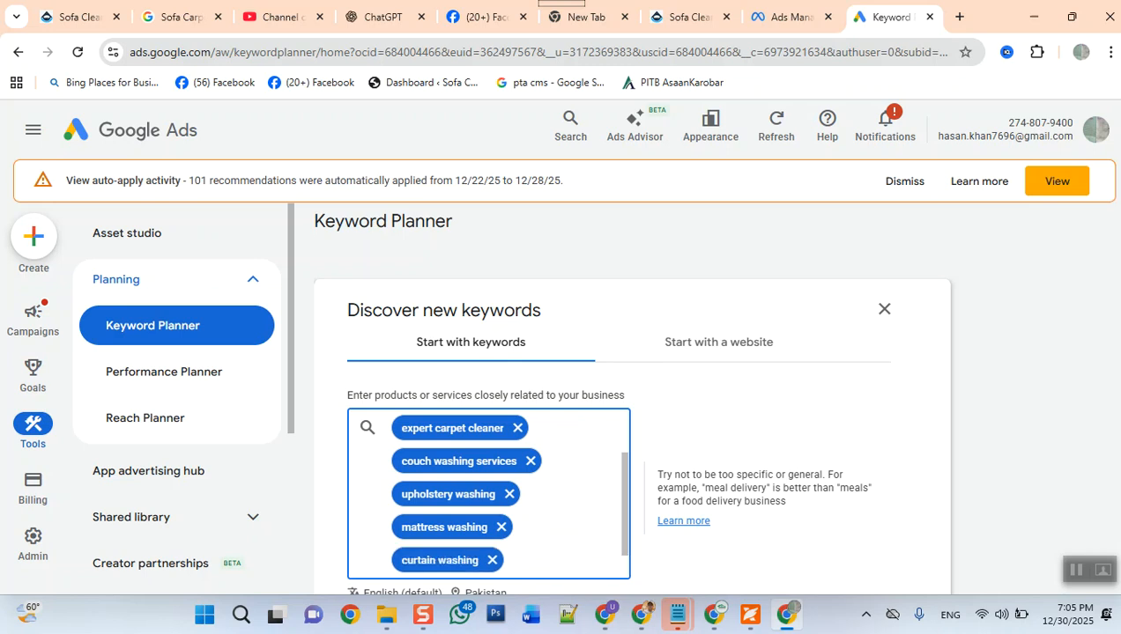
# Add "sofa and carpet washing in lahore" as the last keyword for the keyword discovery.
pyautogui.write('sofa and')
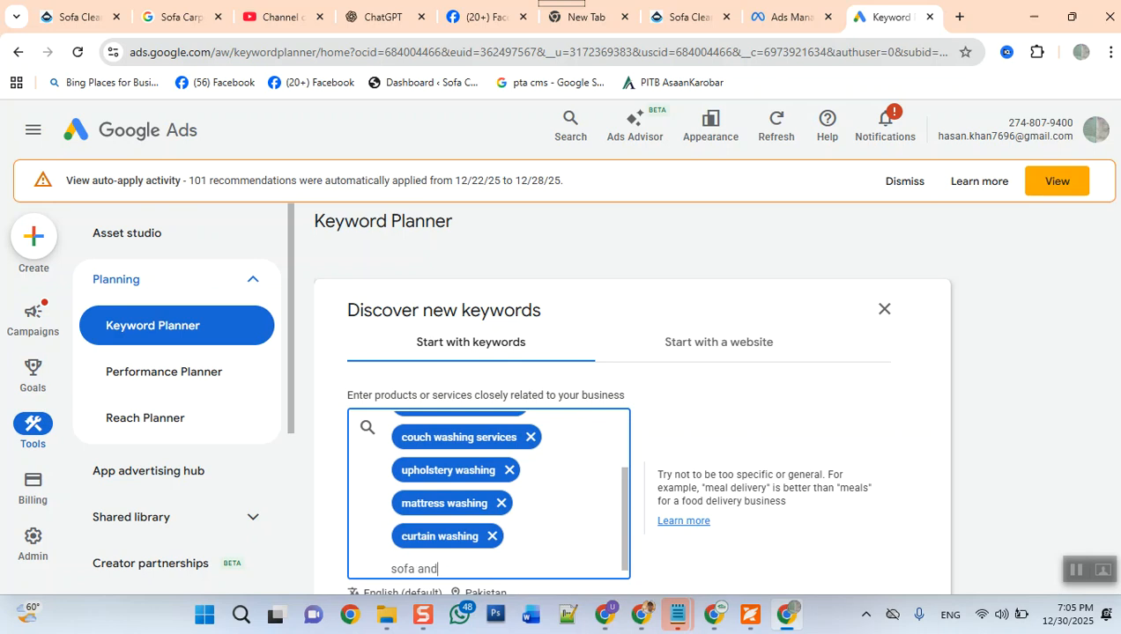
pyautogui.write(' carpet washing in lahore')
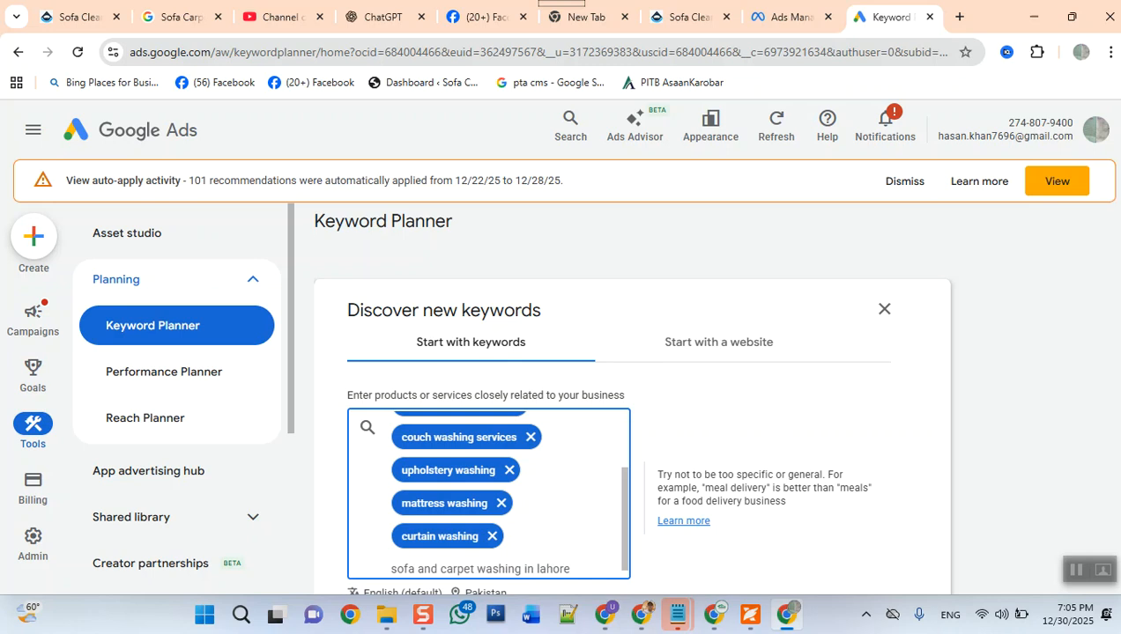
pyautogui.press('Return')
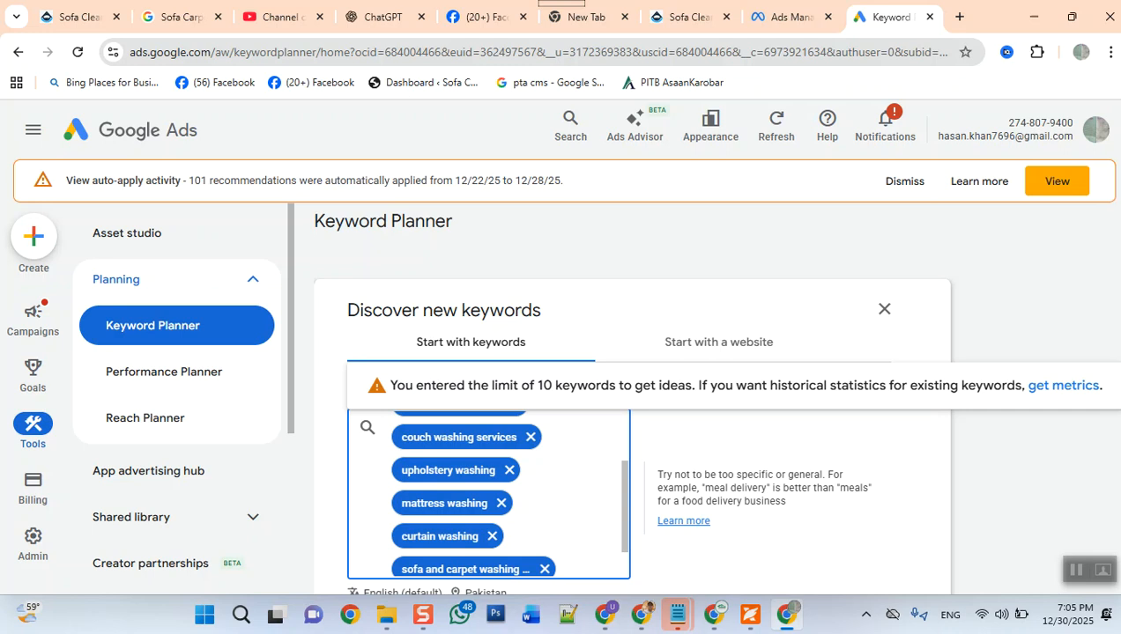
# Change the target location from the whole country to the city Lahore, Punjab, Pakistan and save it.
pyautogui.scroll(1, 489, 493)
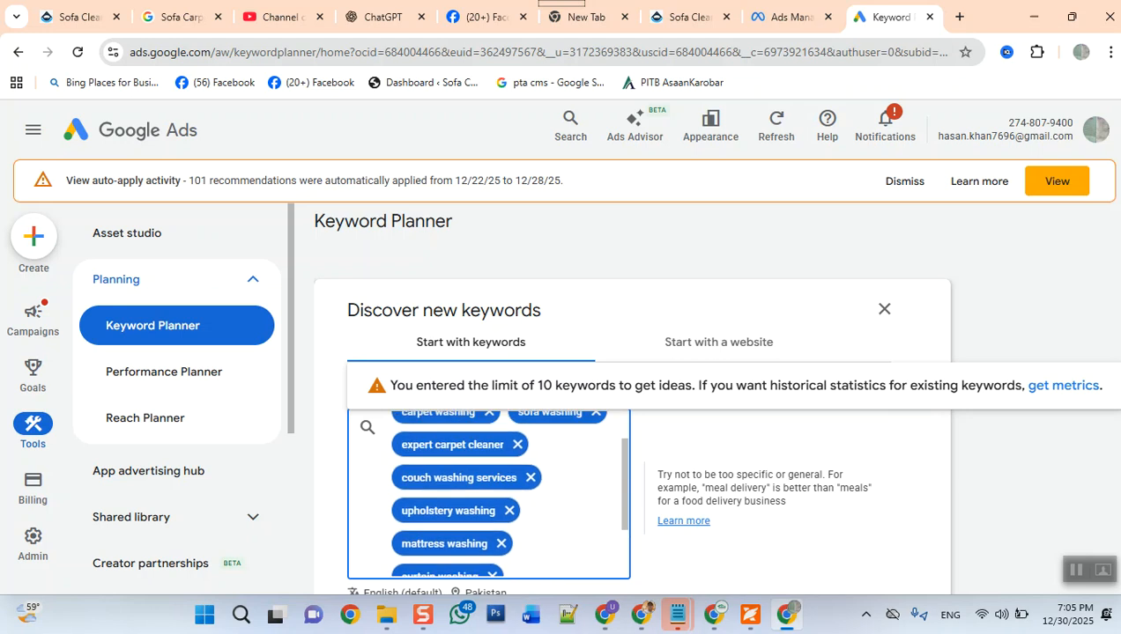
pyautogui.scroll(-3, 632, 423)
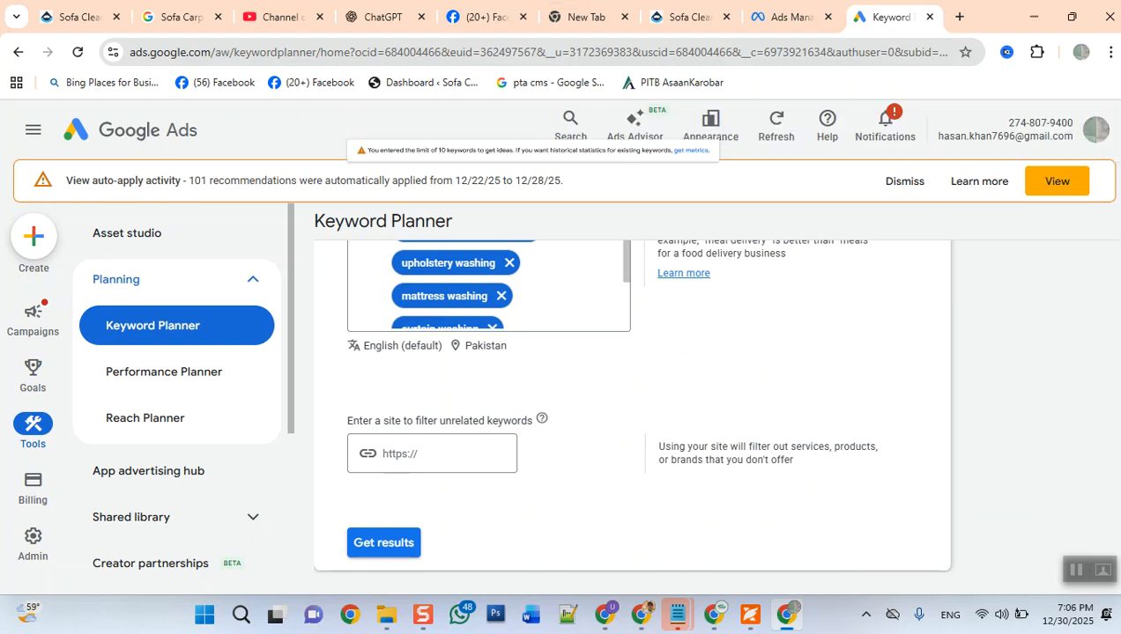
pyautogui.click(485, 346)
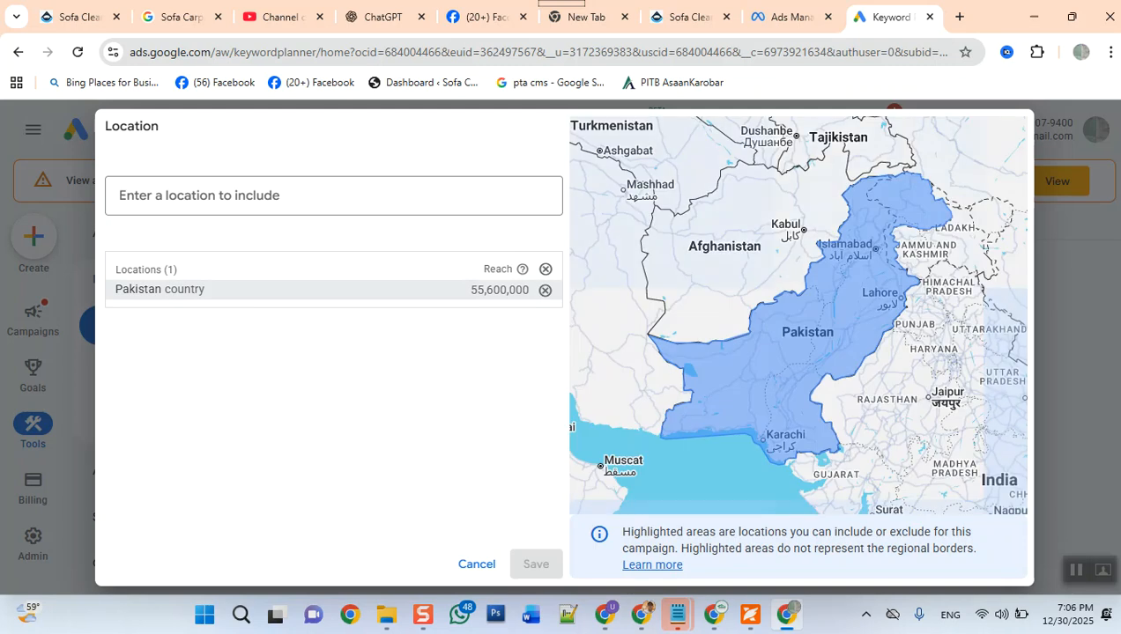
pyautogui.write('lahore')
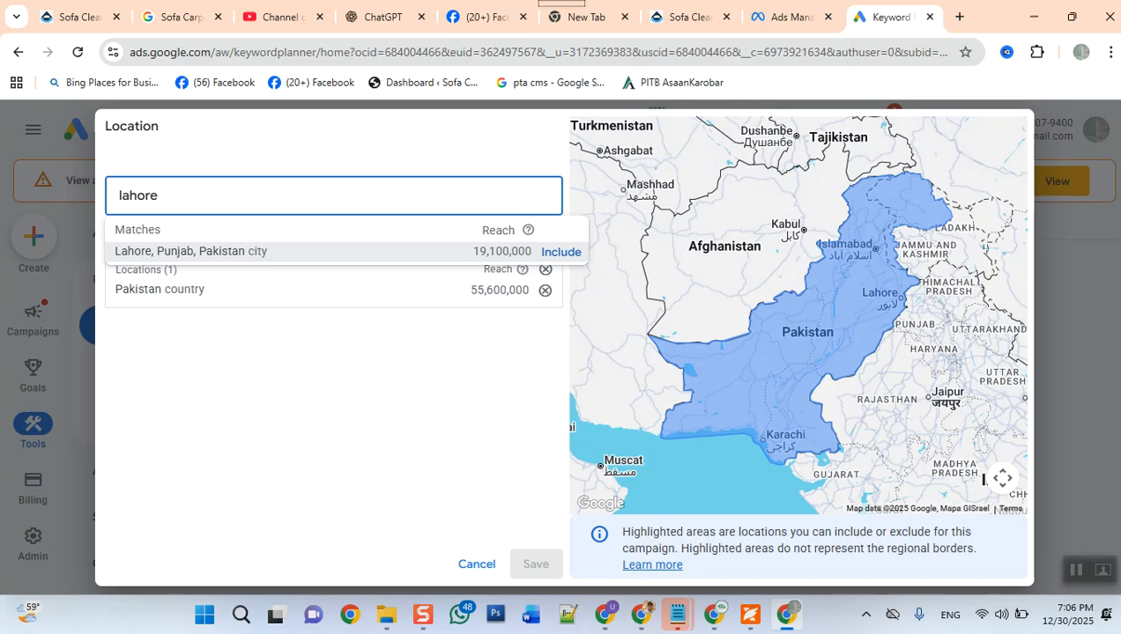
pyautogui.press('Return')
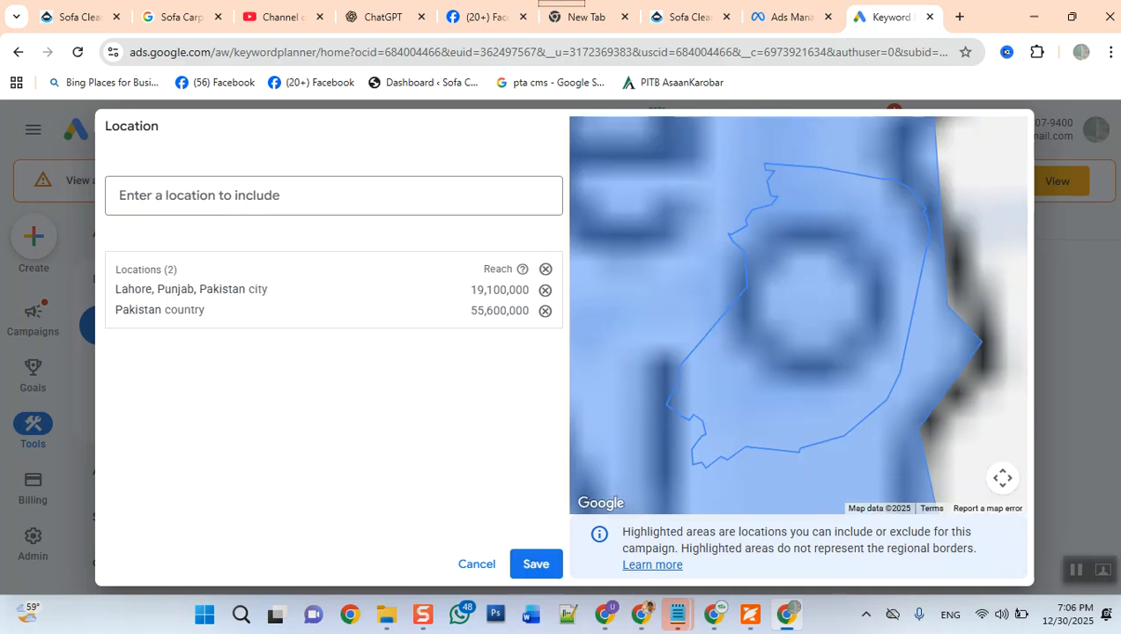
pyautogui.click(545, 310)
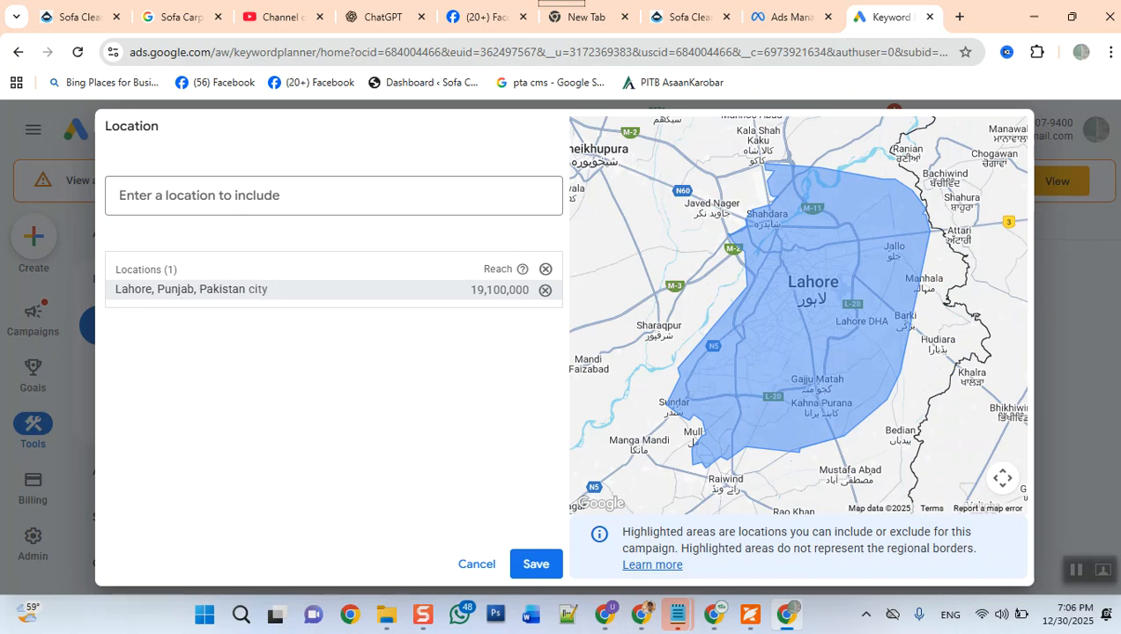
pyautogui.click(536, 564)
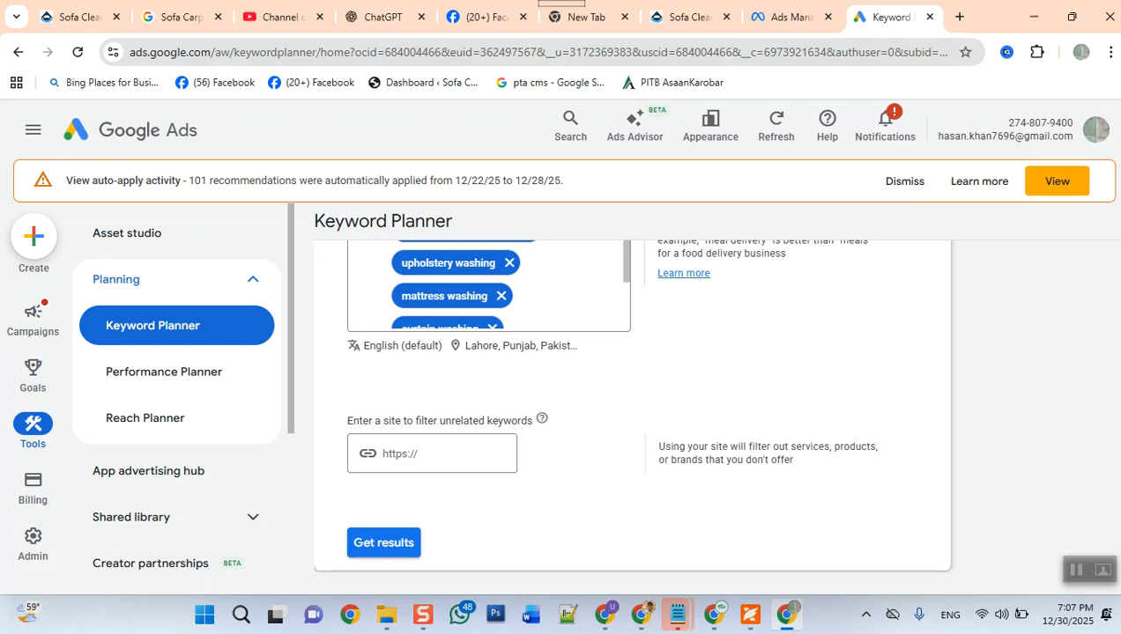
# Review the entered keywords and get the keyword idea results without a filter website.
pyautogui.scroll(3, 632, 397)
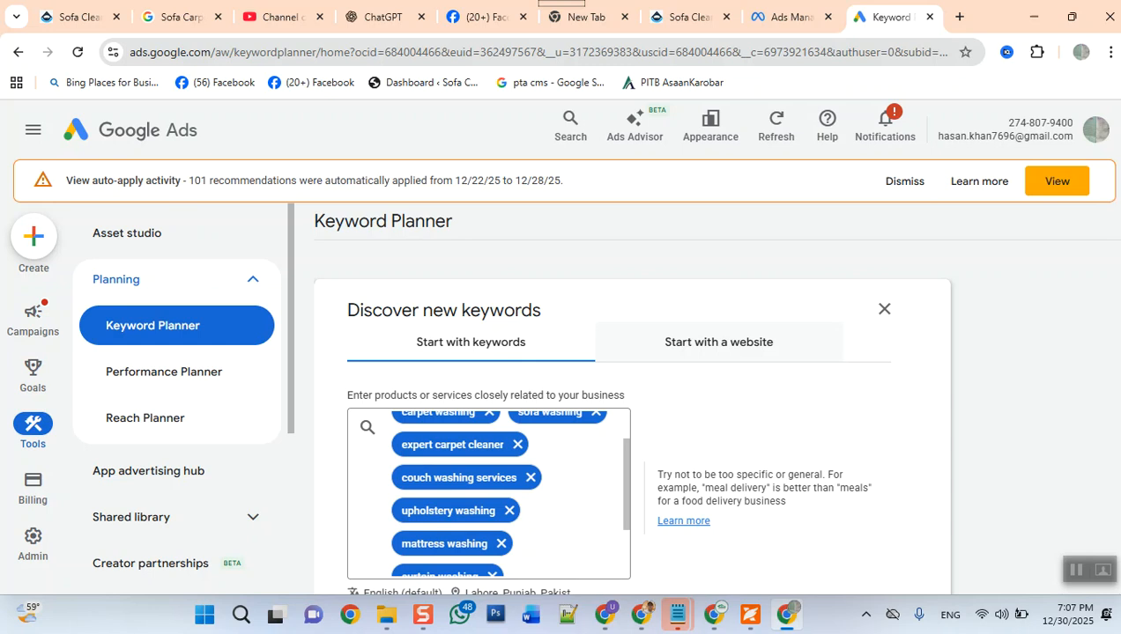
pyautogui.scroll(-4, 632, 405)
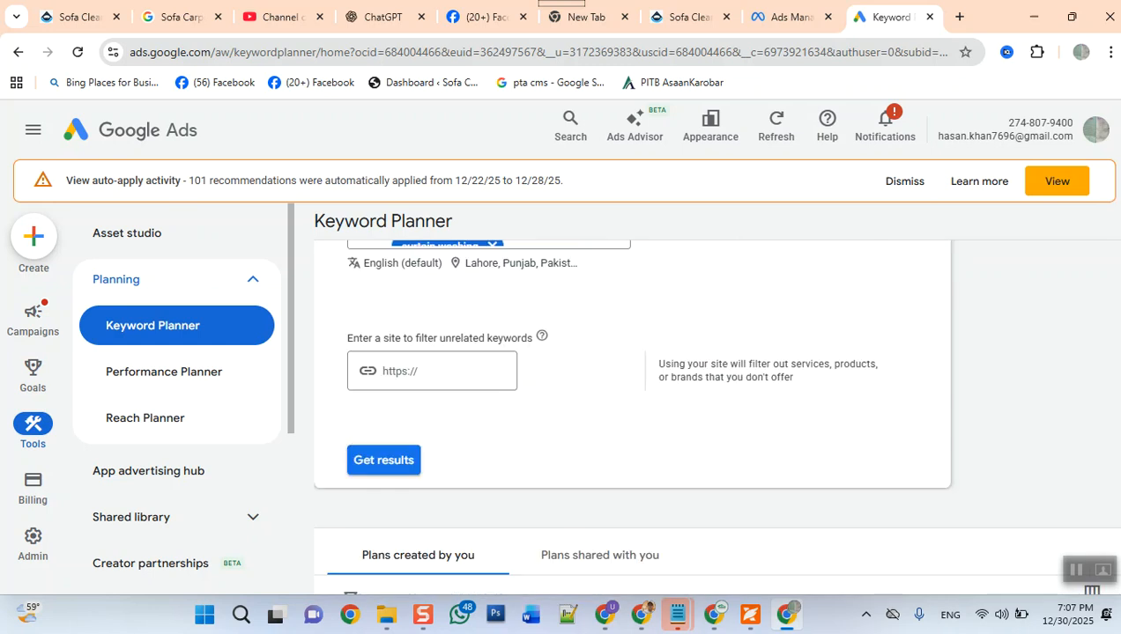
pyautogui.click(383, 459)
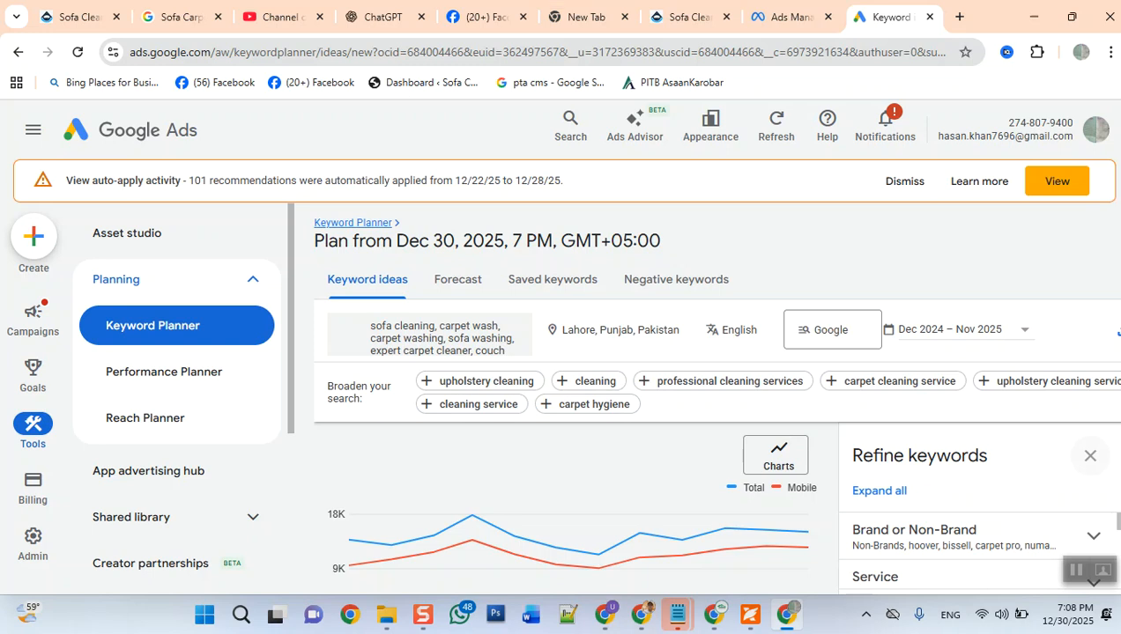
# Close the keyword refinement pane and reduce the browser zoom to 90%.
pyautogui.click(1090, 455)
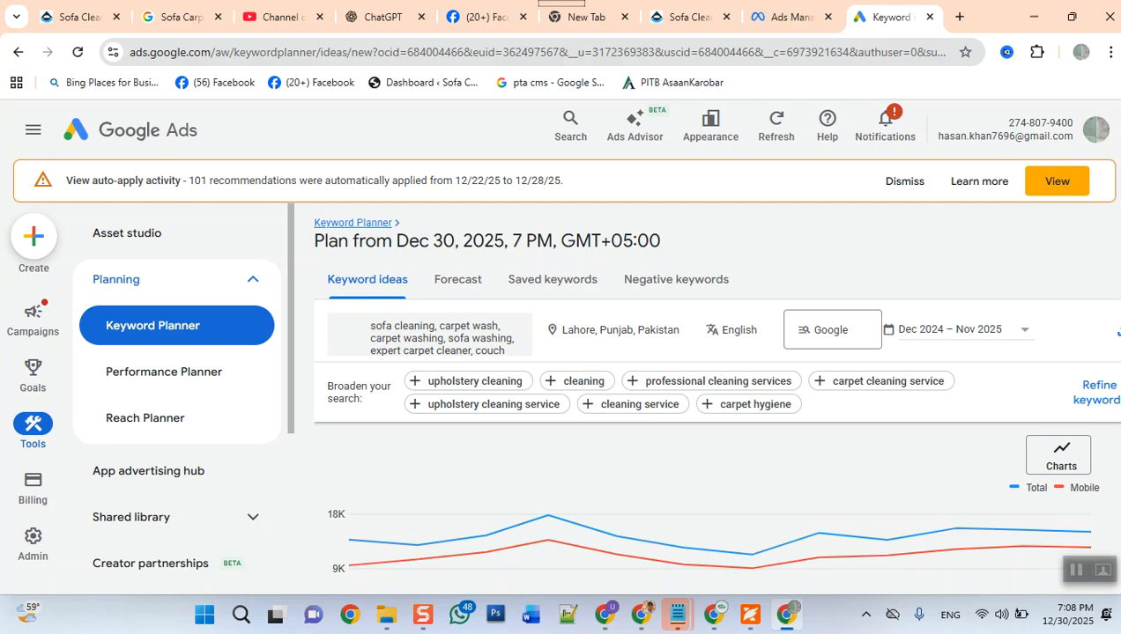
pyautogui.click(1109, 52)
pyautogui.click(998, 427)
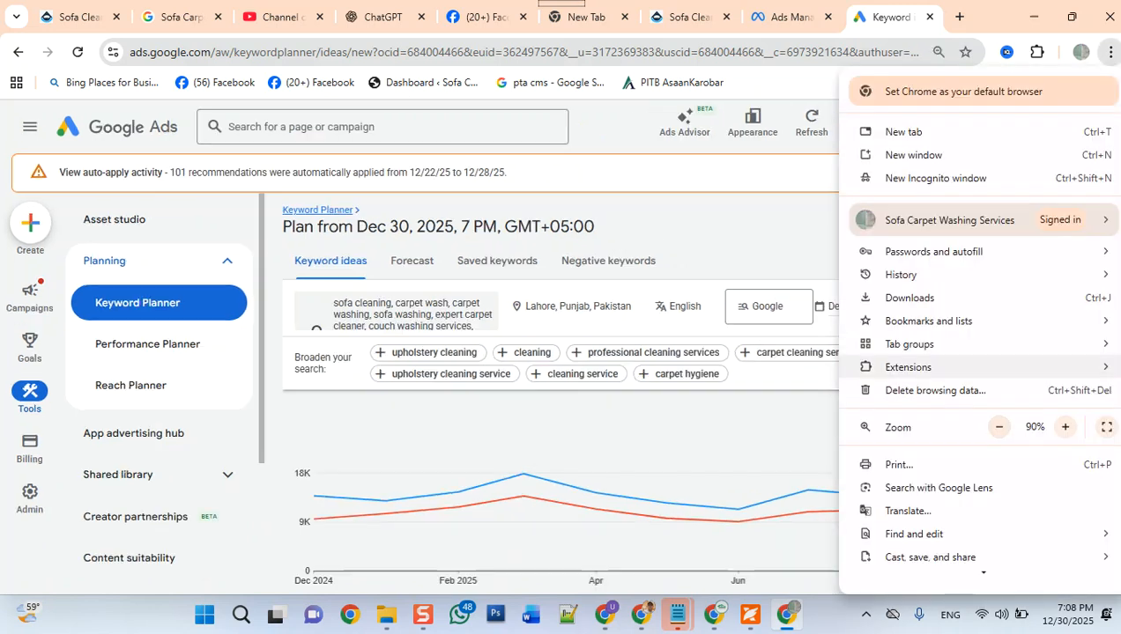
pyautogui.press('Escape')
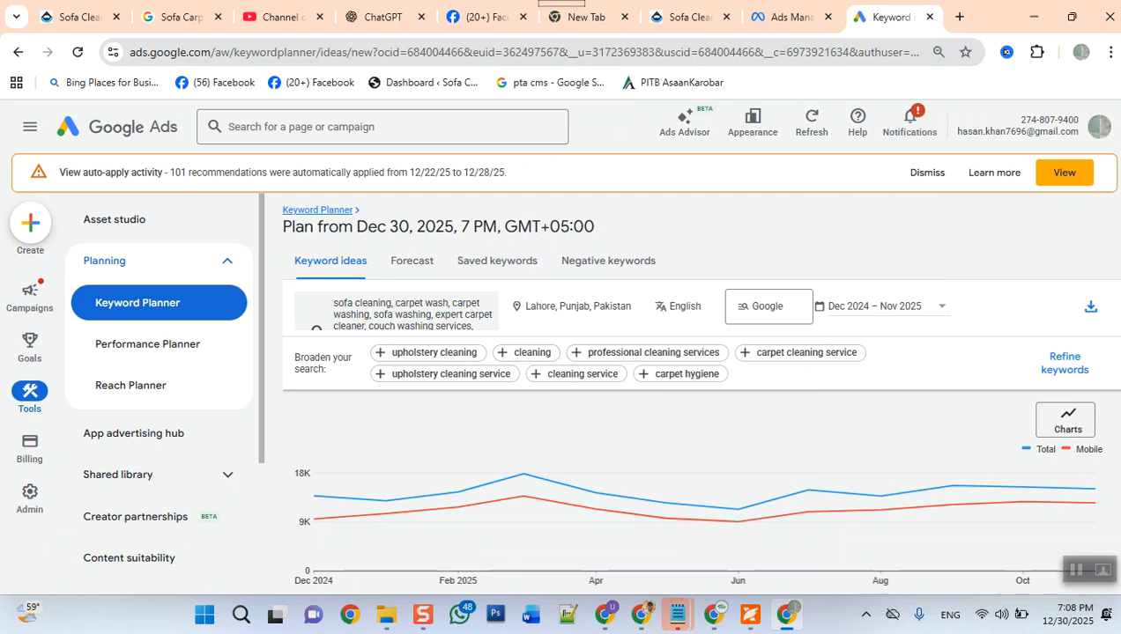
# Look over the keyword ideas list and open the download format options for the keyword ideas.
pyautogui.scroll(-5, 700, 476)
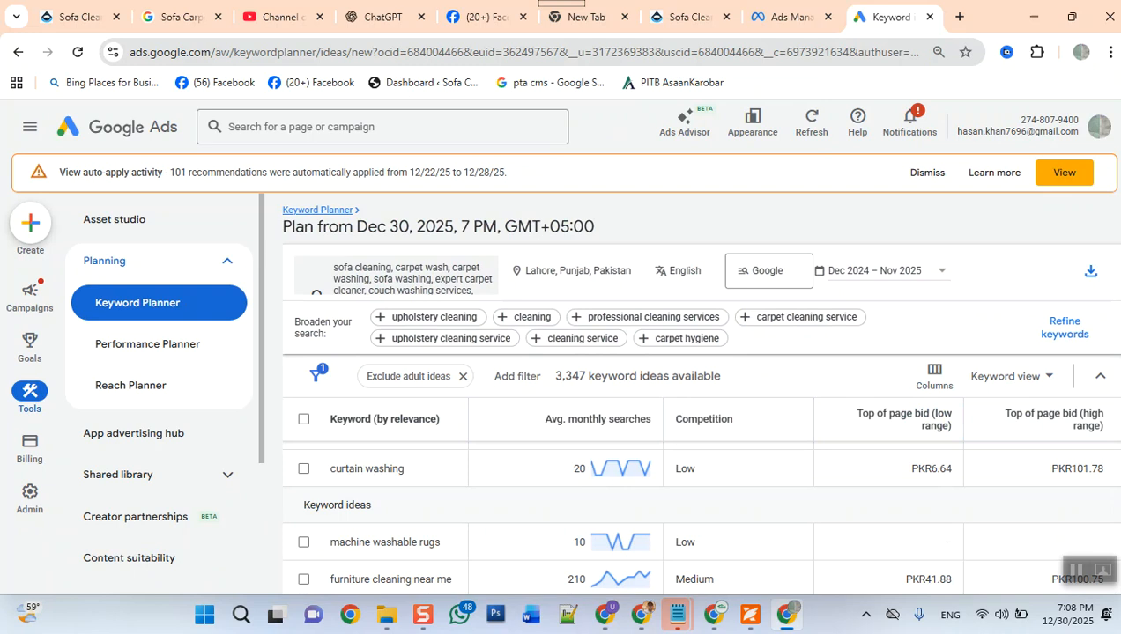
pyautogui.scroll(5, 700, 475)
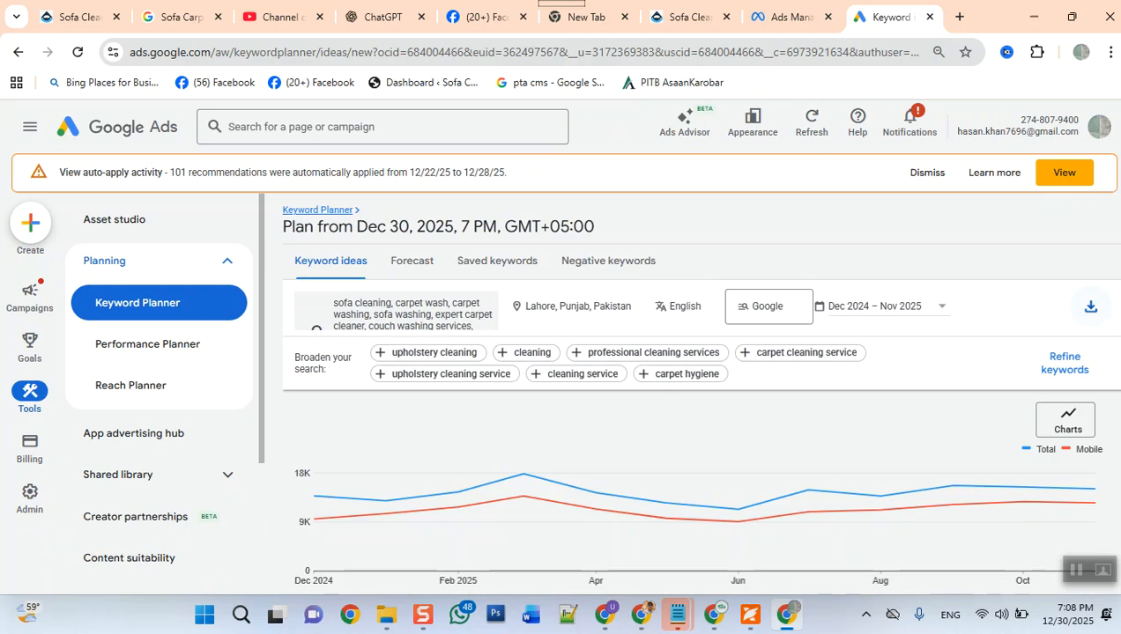
pyautogui.click(1090, 305)
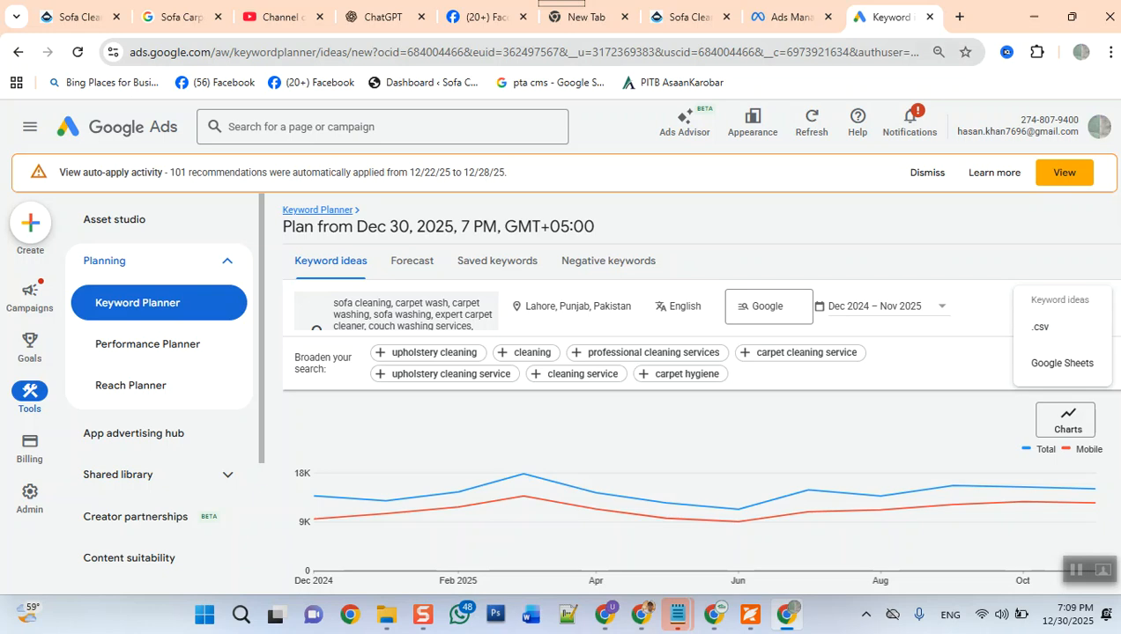
# Look up Sheets among the Google apps in a new tab, and return to the Keyword Planner results.
pyautogui.click(958, 17)
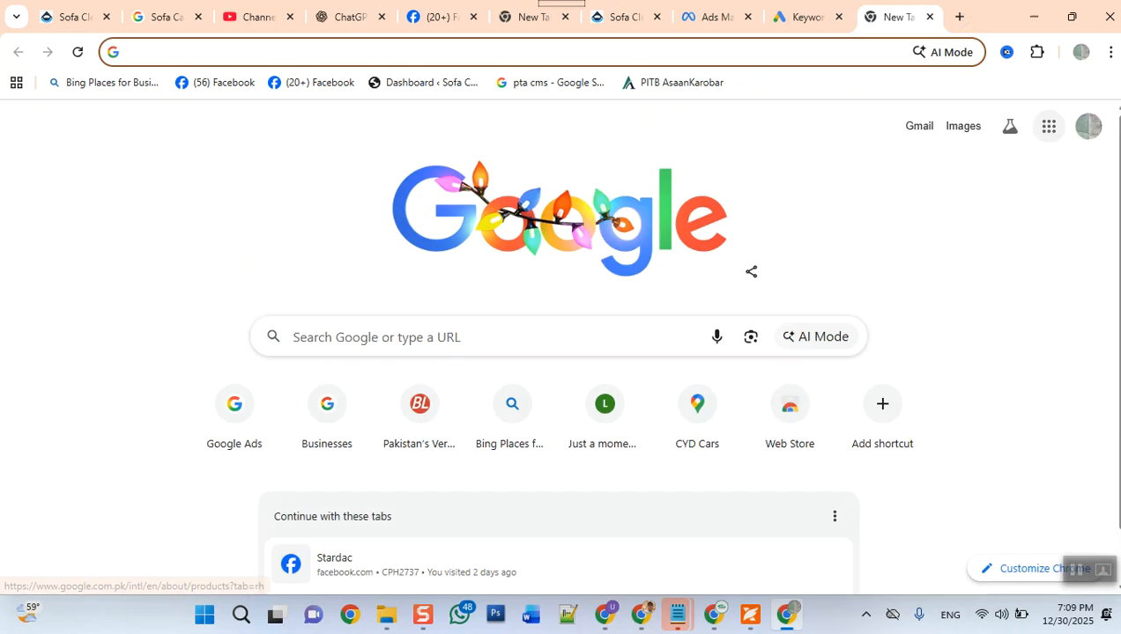
pyautogui.click(1048, 126)
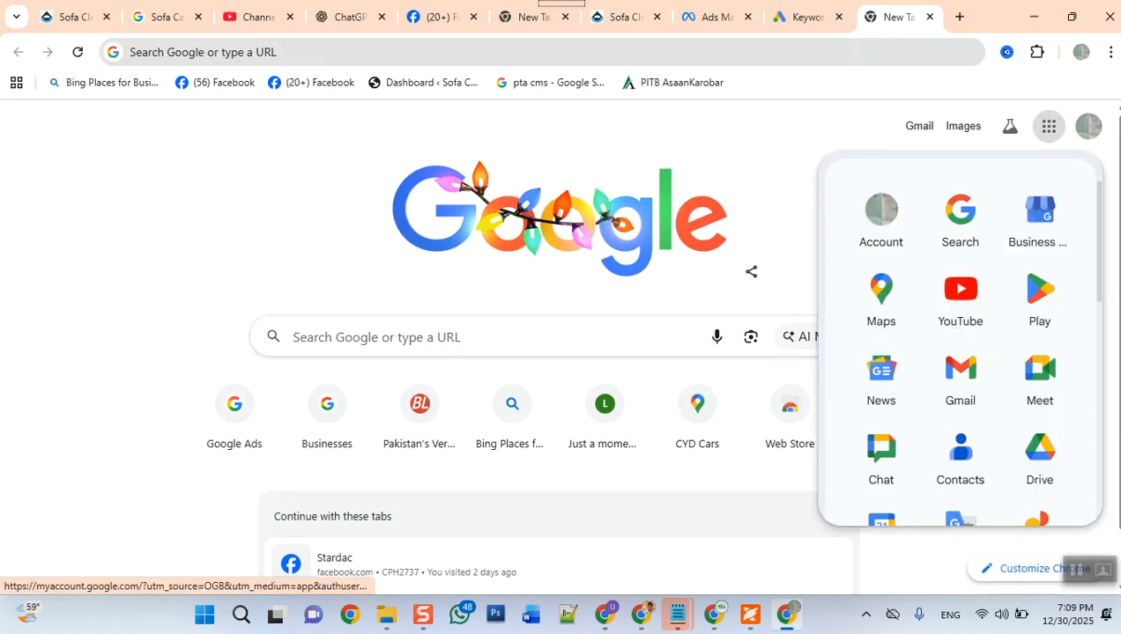
pyautogui.scroll(-2, 960, 339)
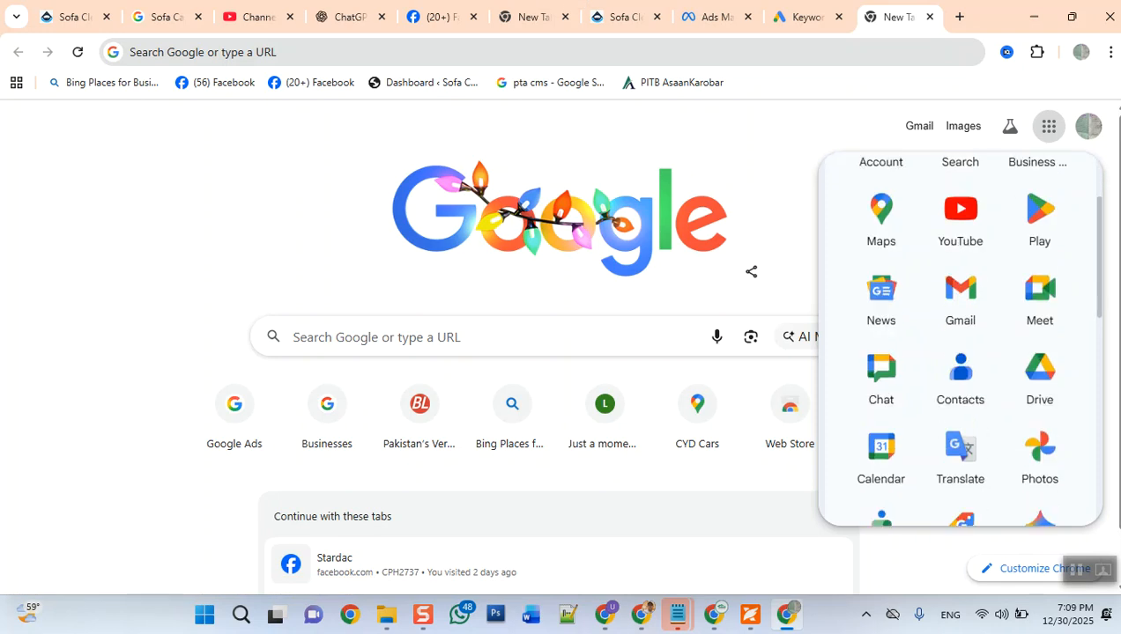
pyautogui.scroll(-3, 966, 414)
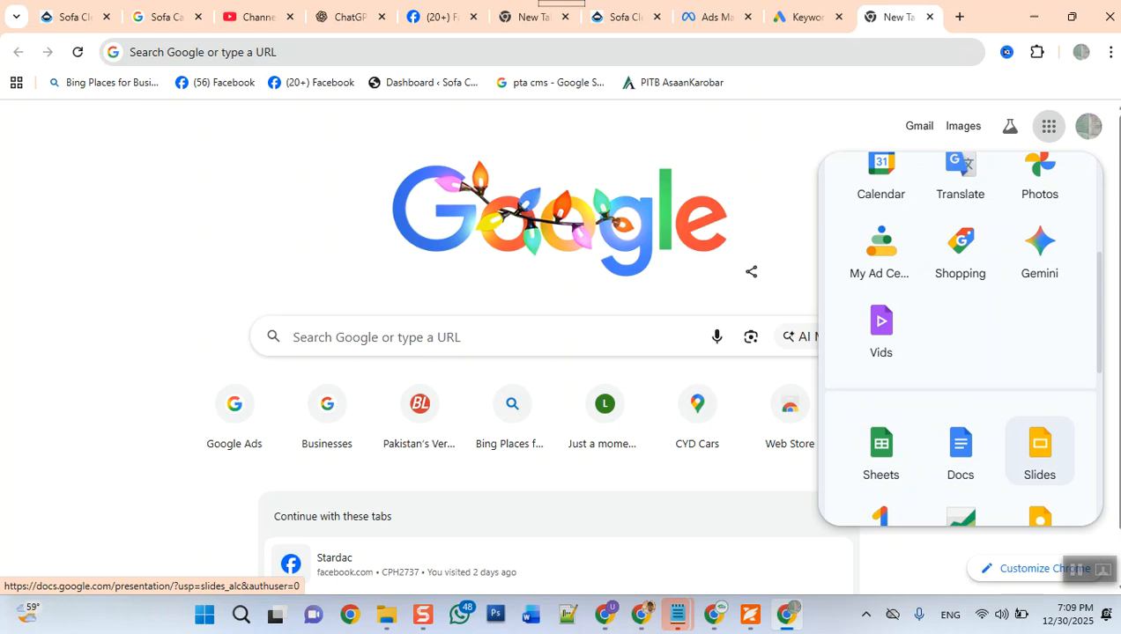
pyautogui.hotkey('ctrl', 'shift', 'Tab')
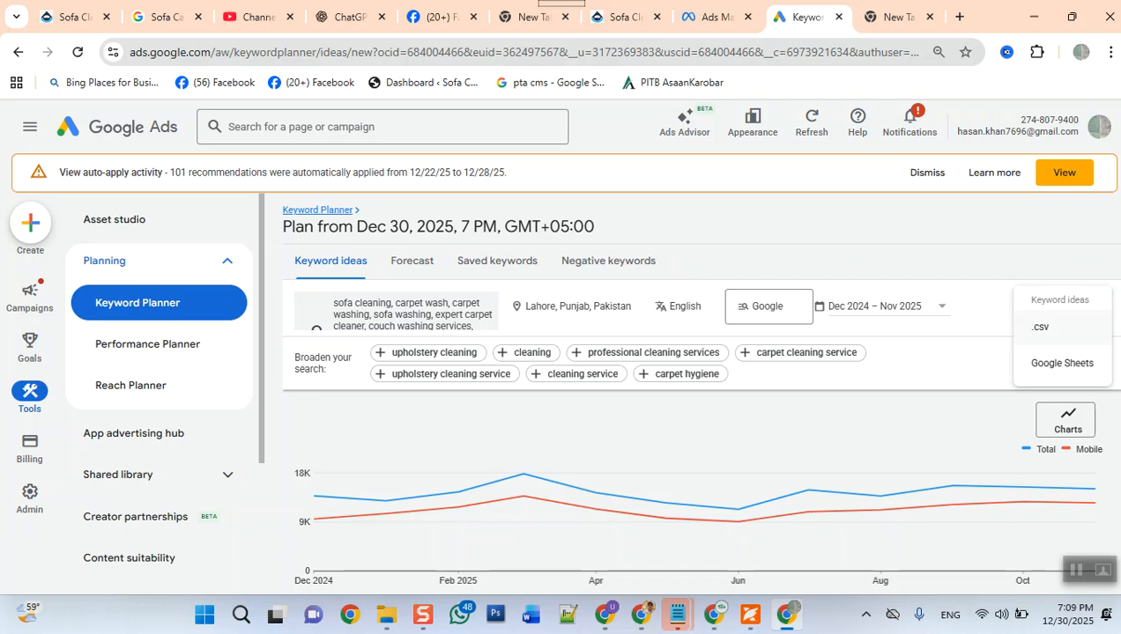
# Download the keyword ideas as a .csv file, export them to Google Sheets in My Drive, and open the exported sheet.
pyautogui.click(1041, 327)
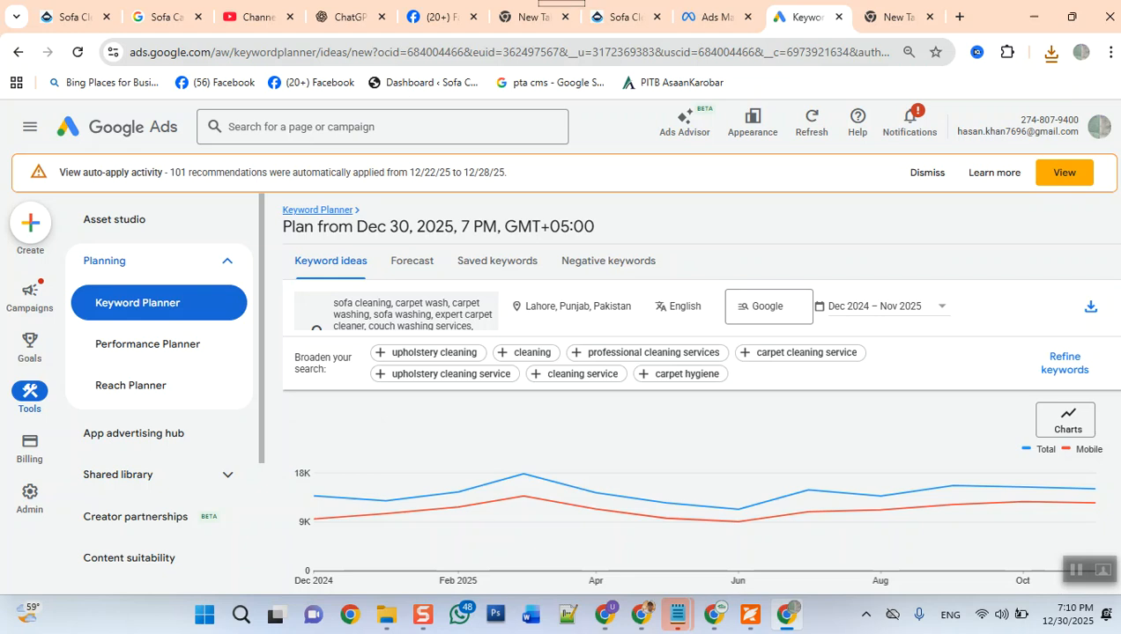
pyautogui.click(1051, 52)
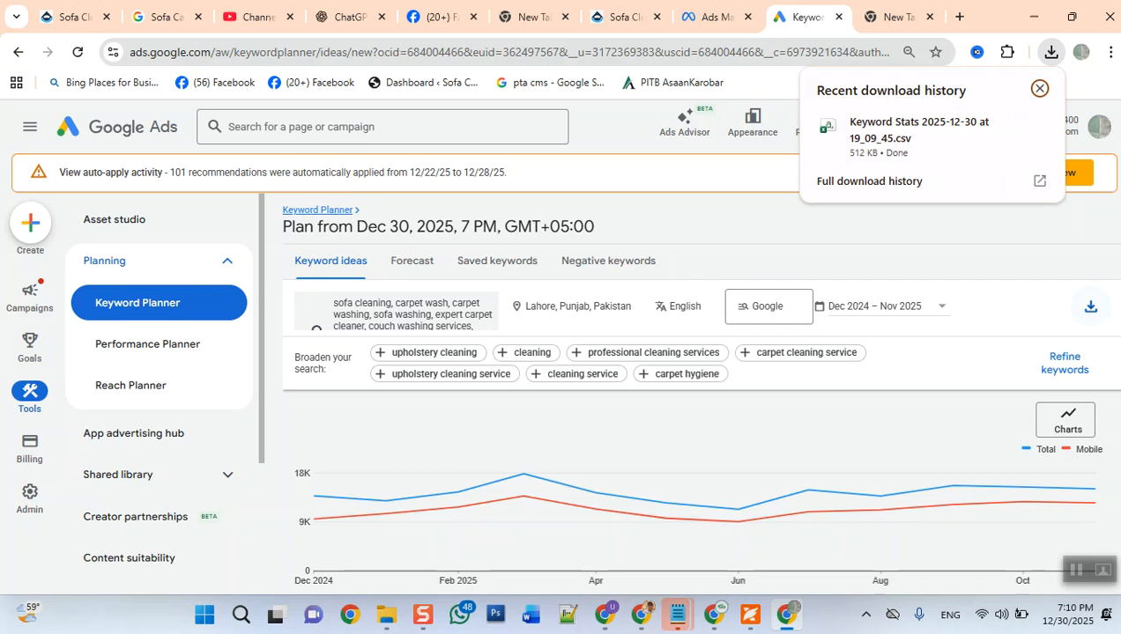
pyautogui.click(1089, 306)
pyautogui.click(1062, 363)
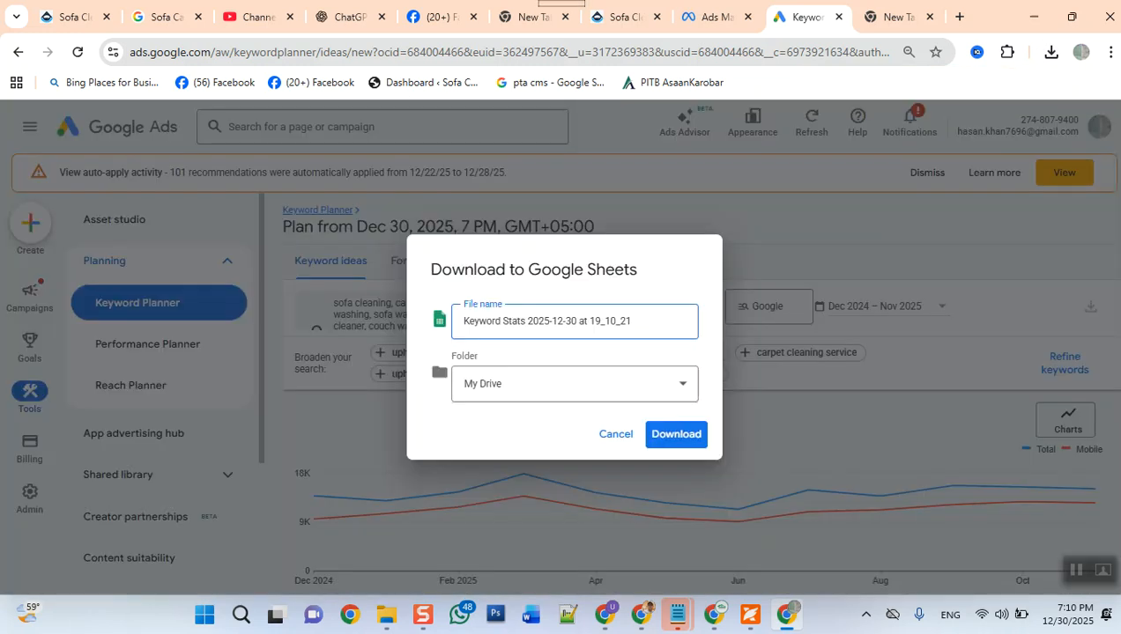
pyautogui.click(676, 433)
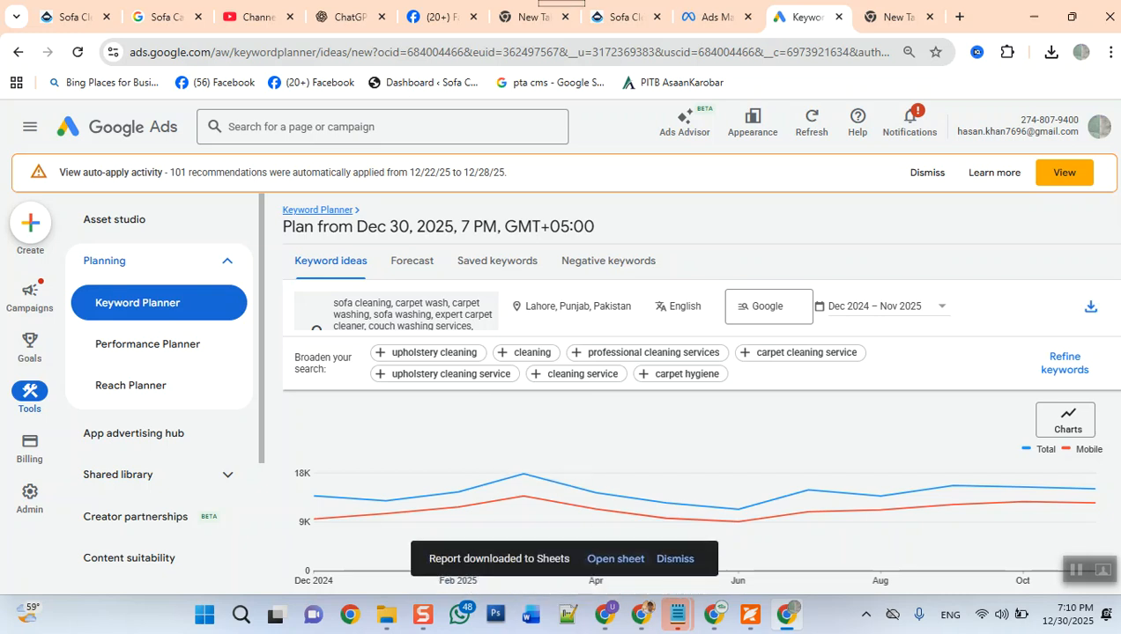
pyautogui.click(615, 558)
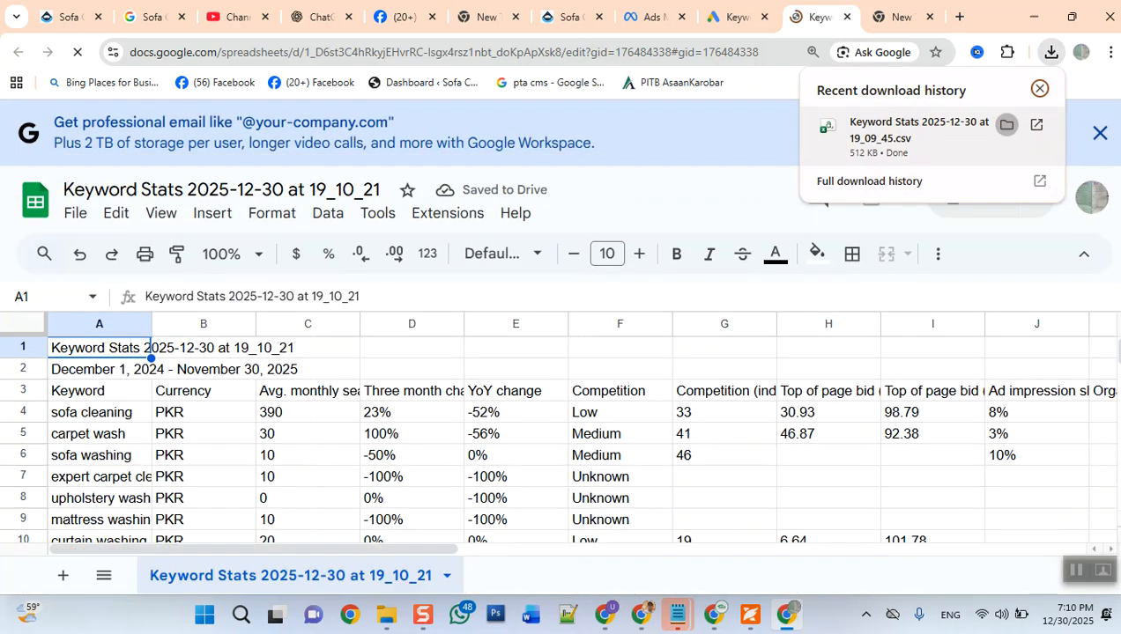
# Open the downloaded file Keyword Stats 2025-12-30 at 19_09_45.csv from its folder in Excel and discard the recovered files.
pyautogui.click(1006, 125)
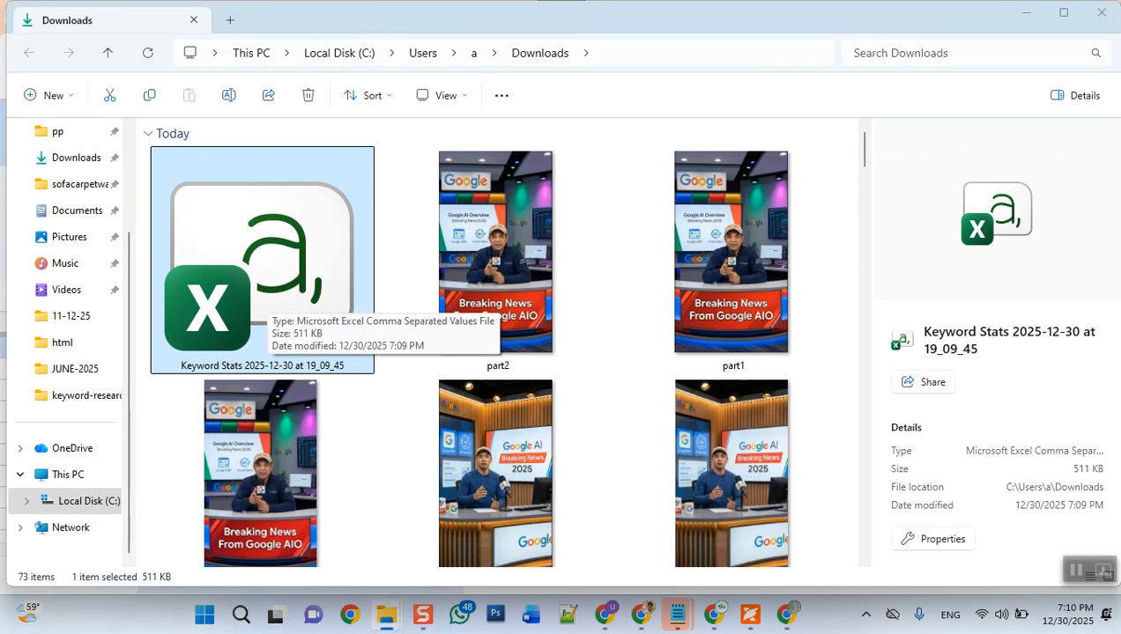
pyautogui.doubleClick(266, 295)
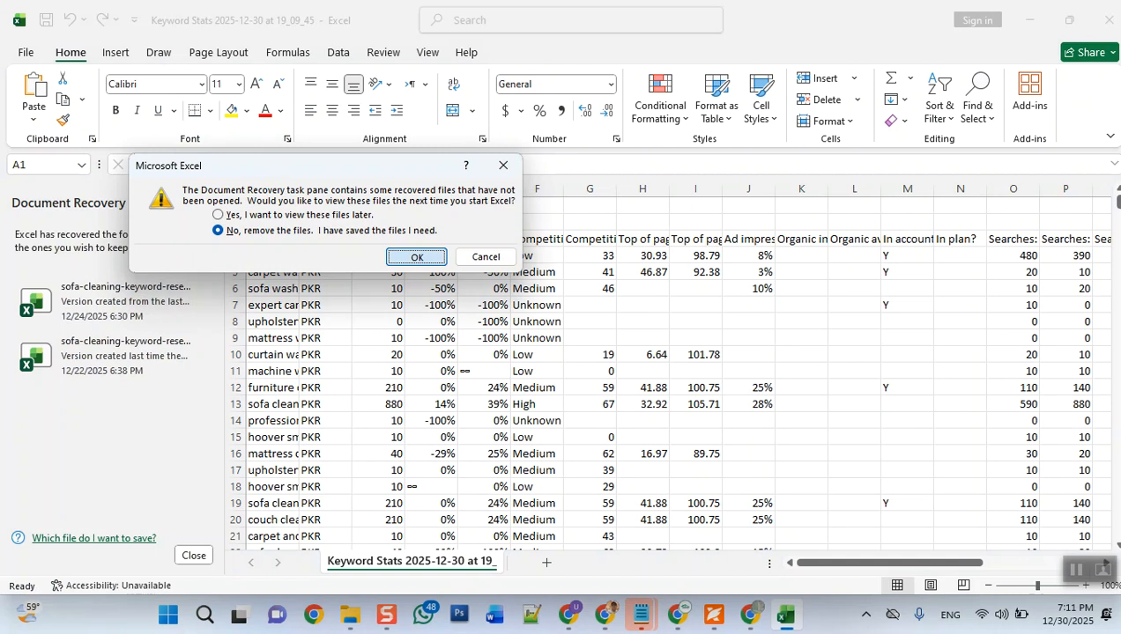
pyautogui.press('Return')
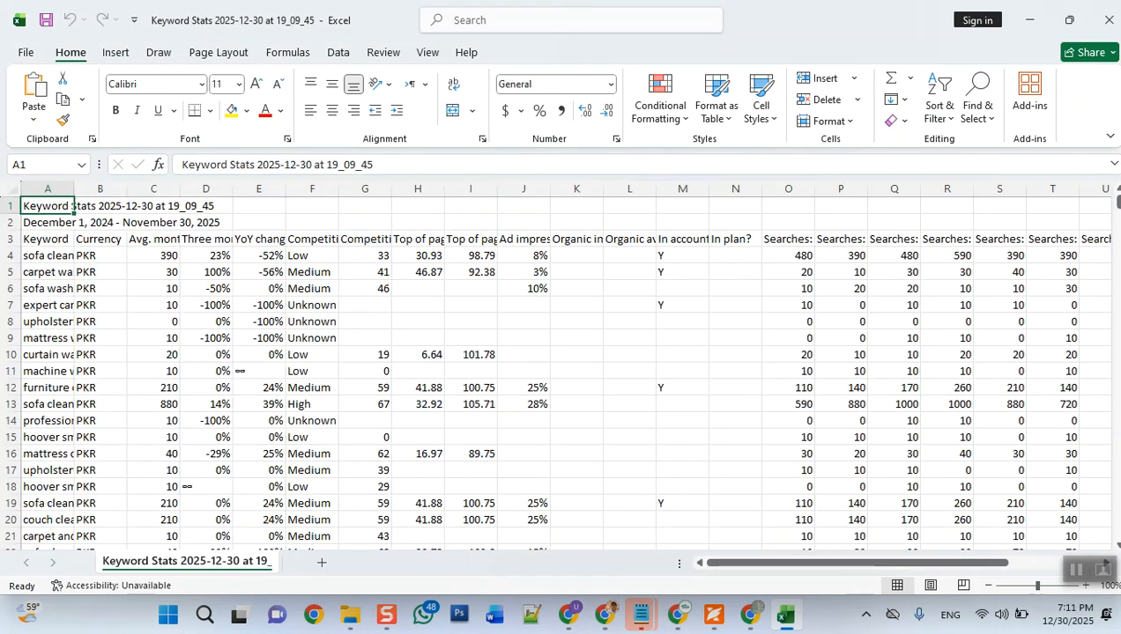
# Enlarge the worksheet to 148% and fit the width of the Keyword column to its contents.
pyautogui.moveTo(1037, 586); pyautogui.dragTo(1044, 585)
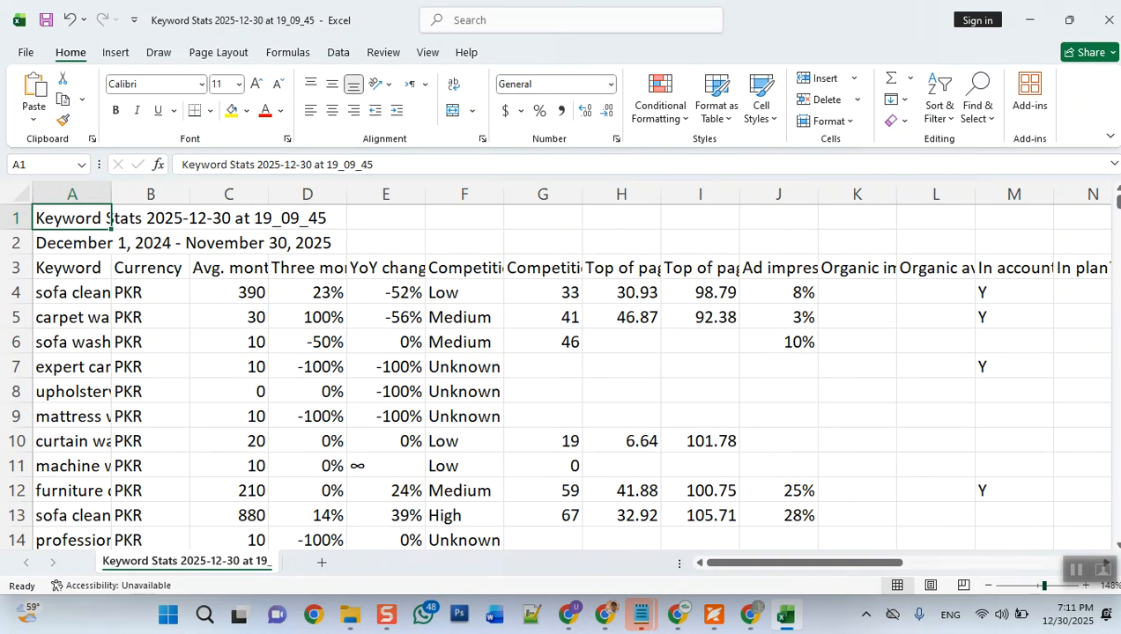
pyautogui.doubleClick(112, 194)
pyautogui.scroll(-1, 564, 370)
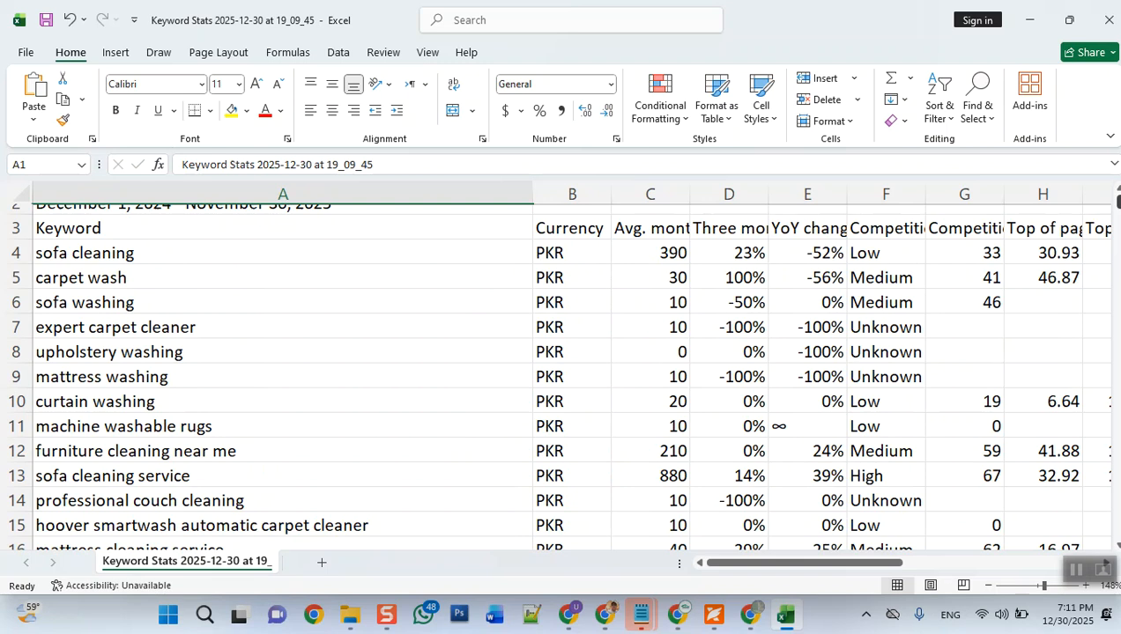
# Look through the keyword list down to its last row and examine the Keyword and Currency headings in row 3.
pyautogui.moveTo(1115, 201); pyautogui.dragTo(1115, 530)
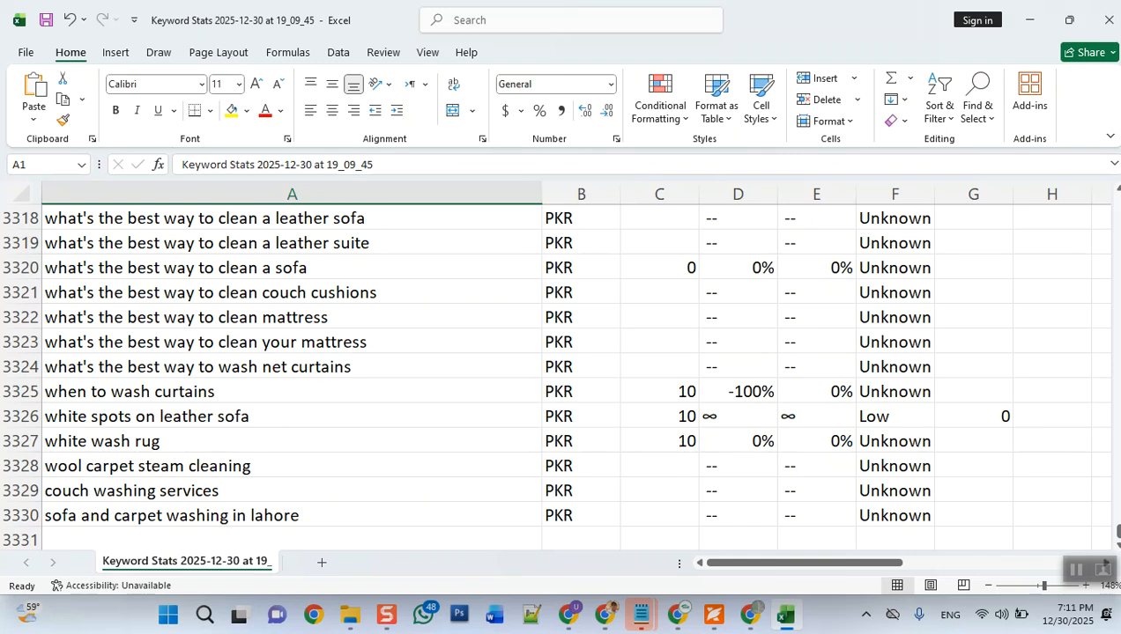
pyautogui.moveTo(1116, 531); pyautogui.dragTo(1116, 199)
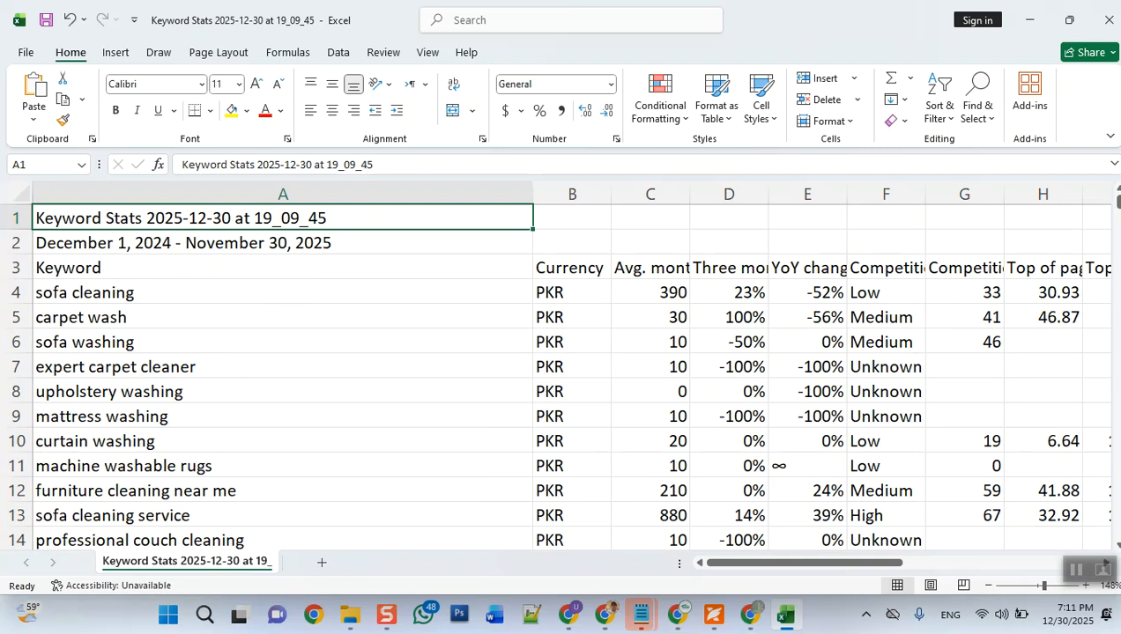
pyautogui.click(273, 293)
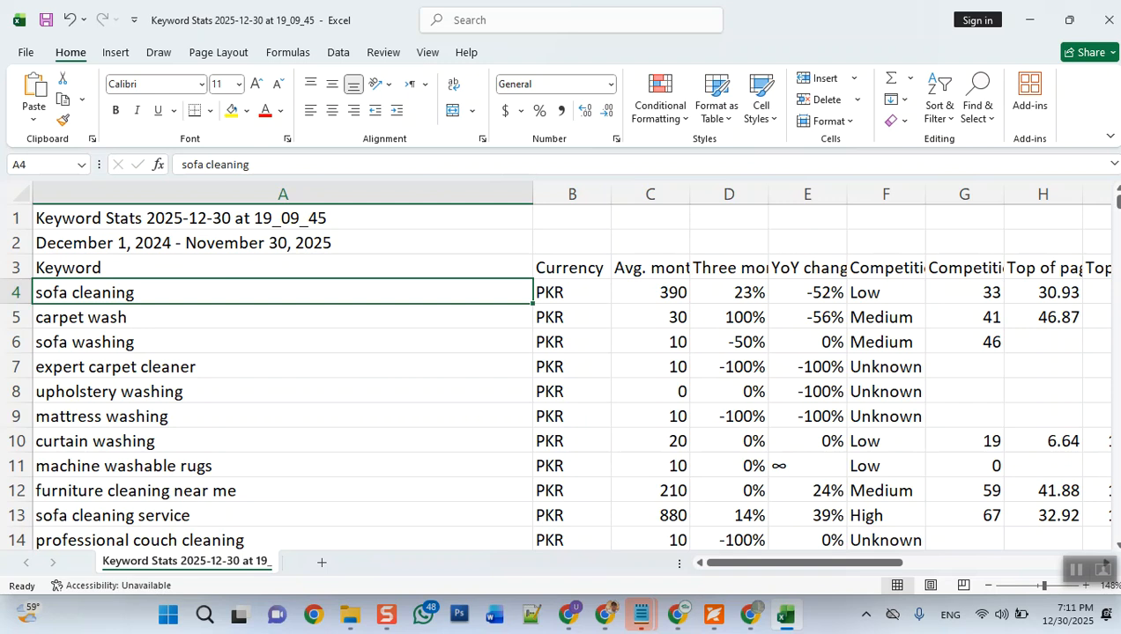
pyautogui.press('Down')
pyautogui.press('Up')
pyautogui.press('Up')
pyautogui.press('Right')
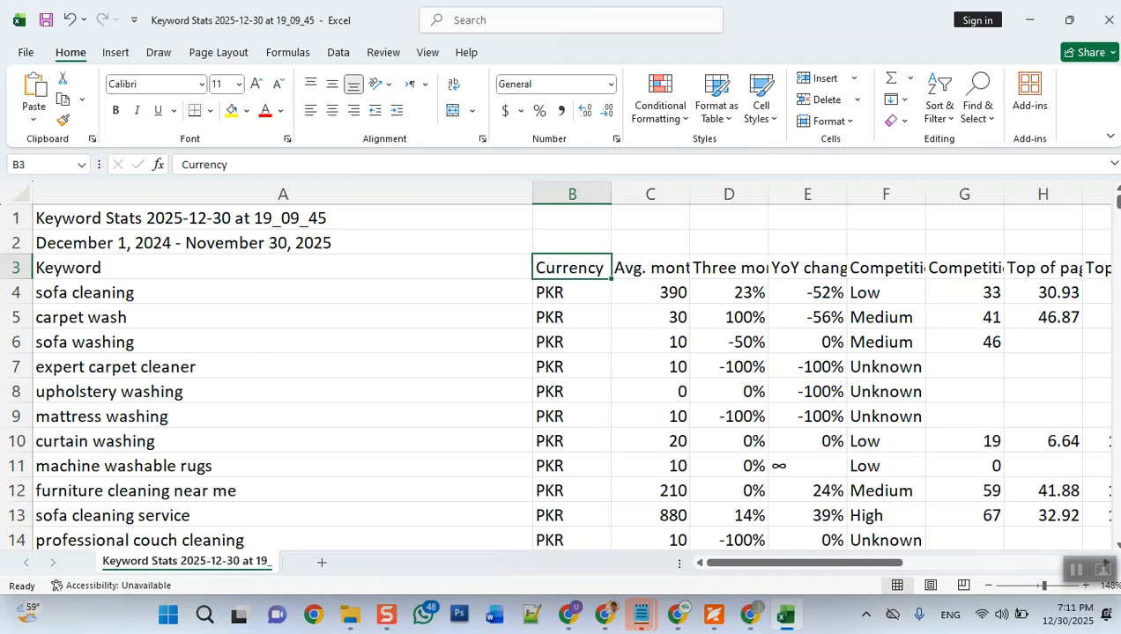
pyautogui.click(281, 292)
pyautogui.click(281, 268)
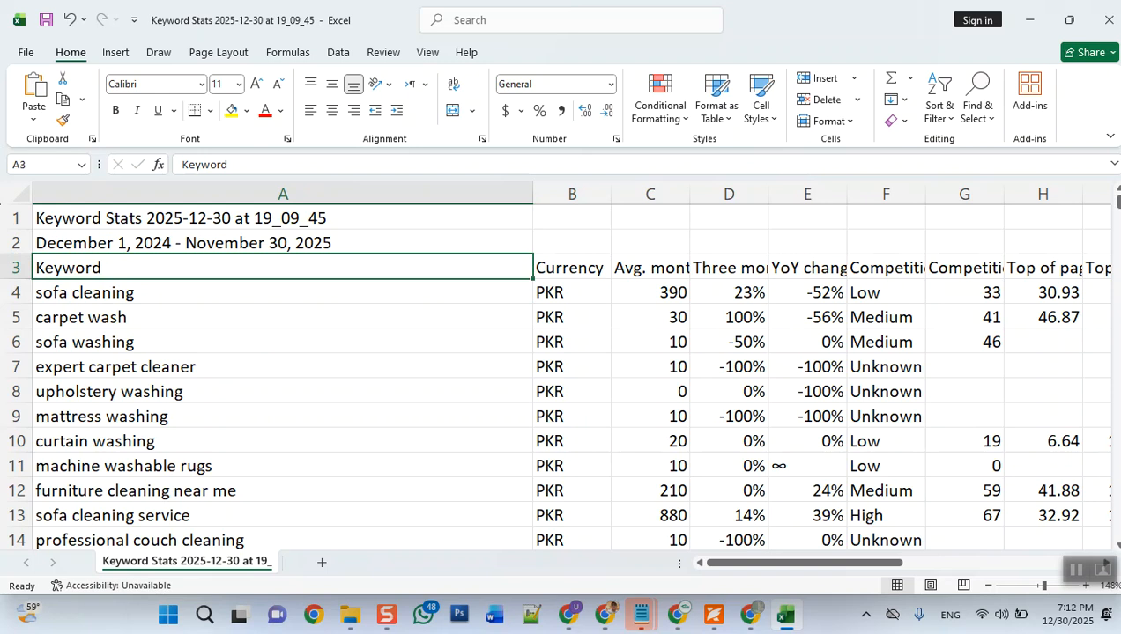
# Fit the Avg. monthly searches column to its heading and delete the Currency column.
pyautogui.doubleClick(690, 193)
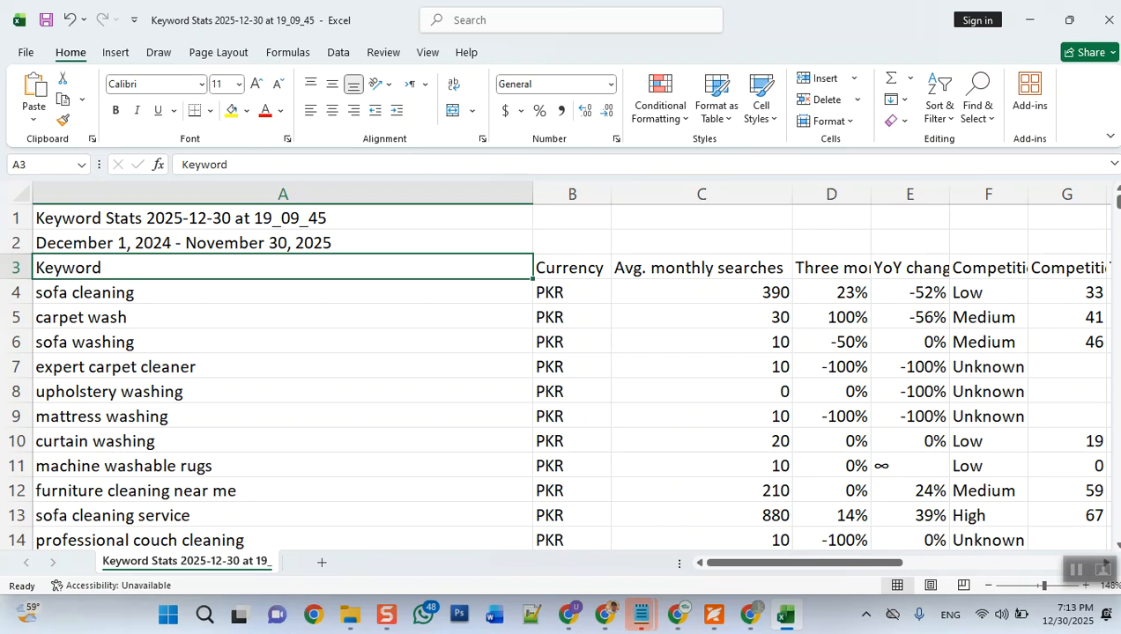
pyautogui.click(572, 267)
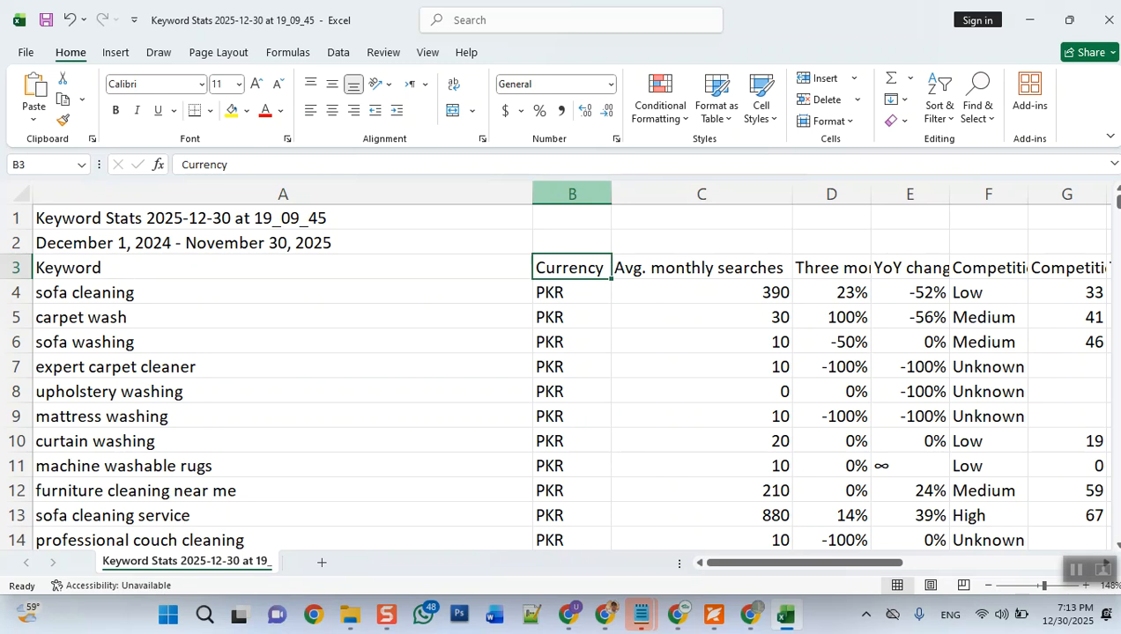
pyautogui.rightClick(572, 193)
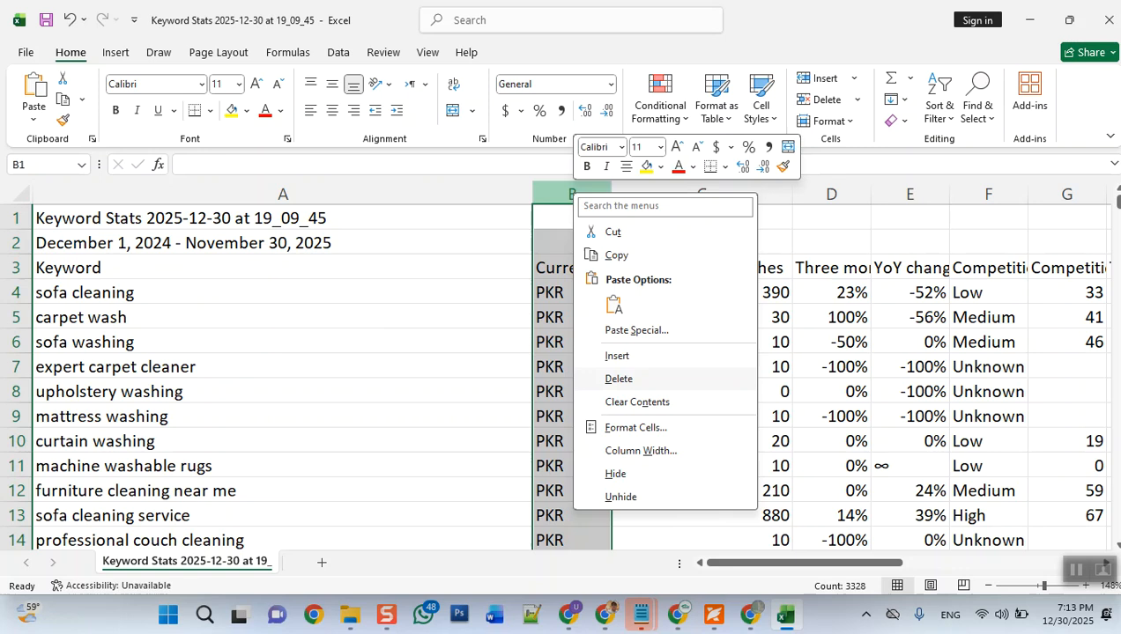
pyautogui.click(618, 379)
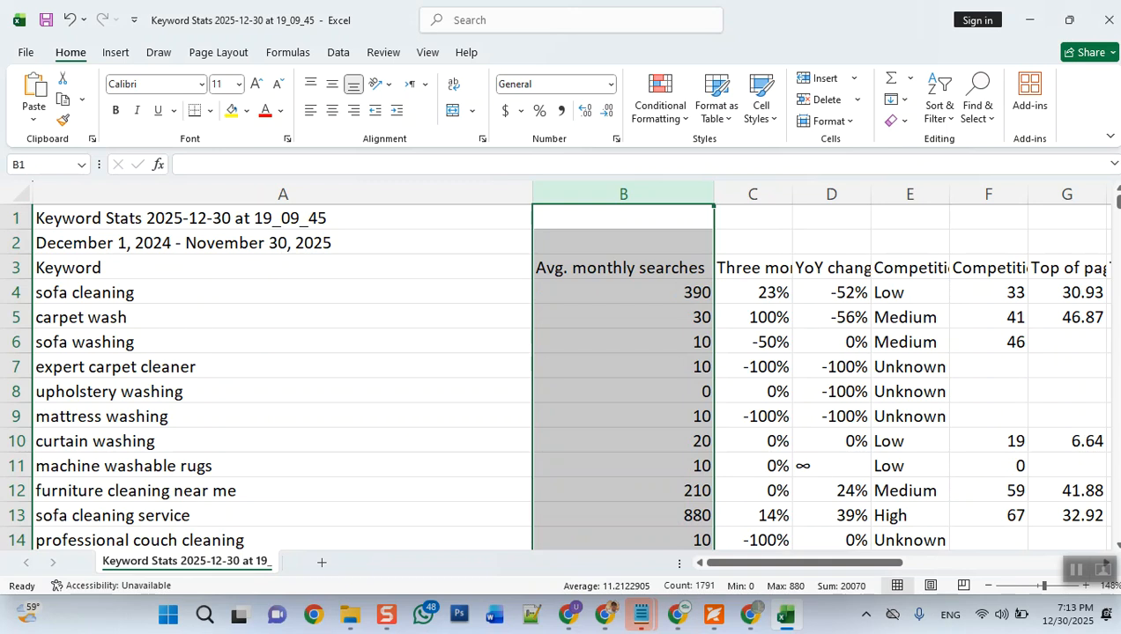
# Sort the keyword rows by Avg. monthly searches from highest to lowest and review the volumes down to row 13.
pyautogui.click(623, 267)
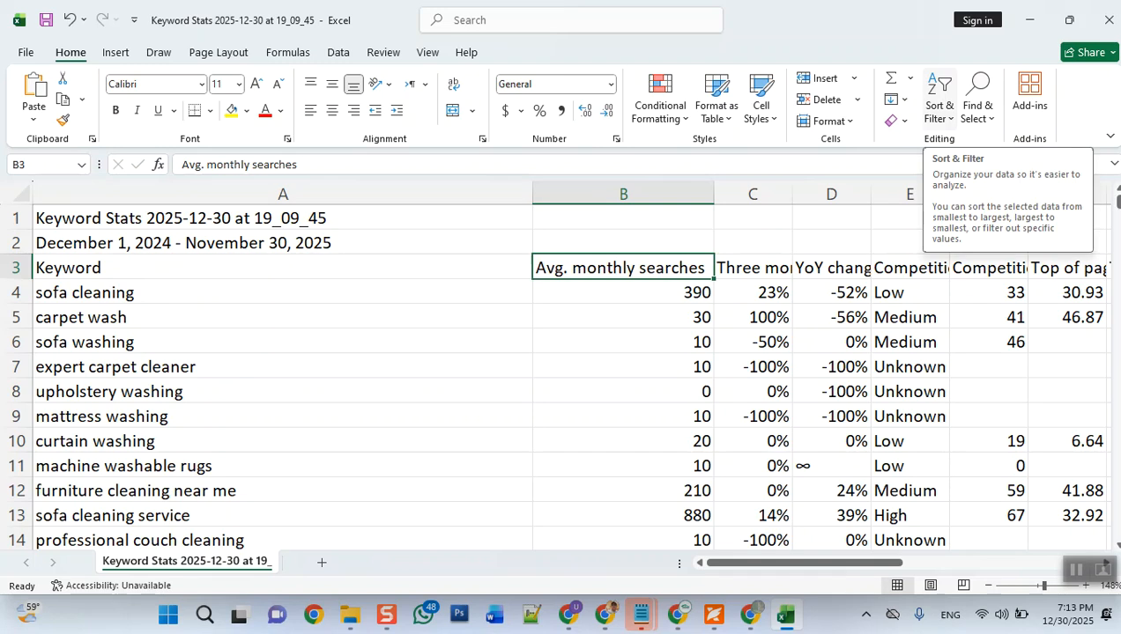
pyautogui.click(939, 95)
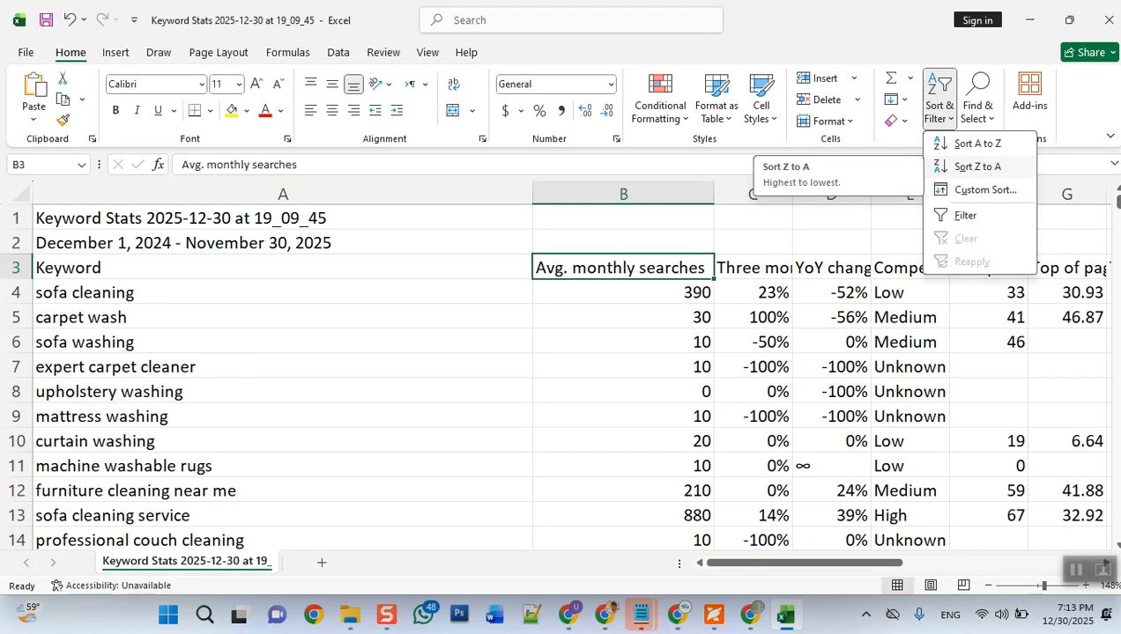
pyautogui.click(976, 166)
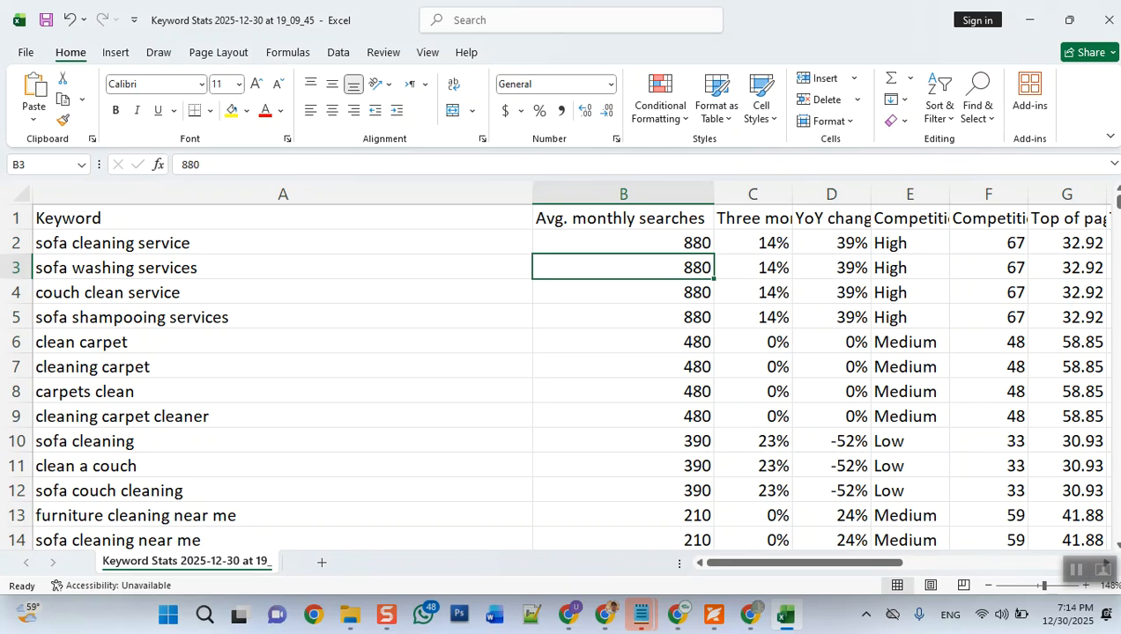
pyautogui.click(623, 244)
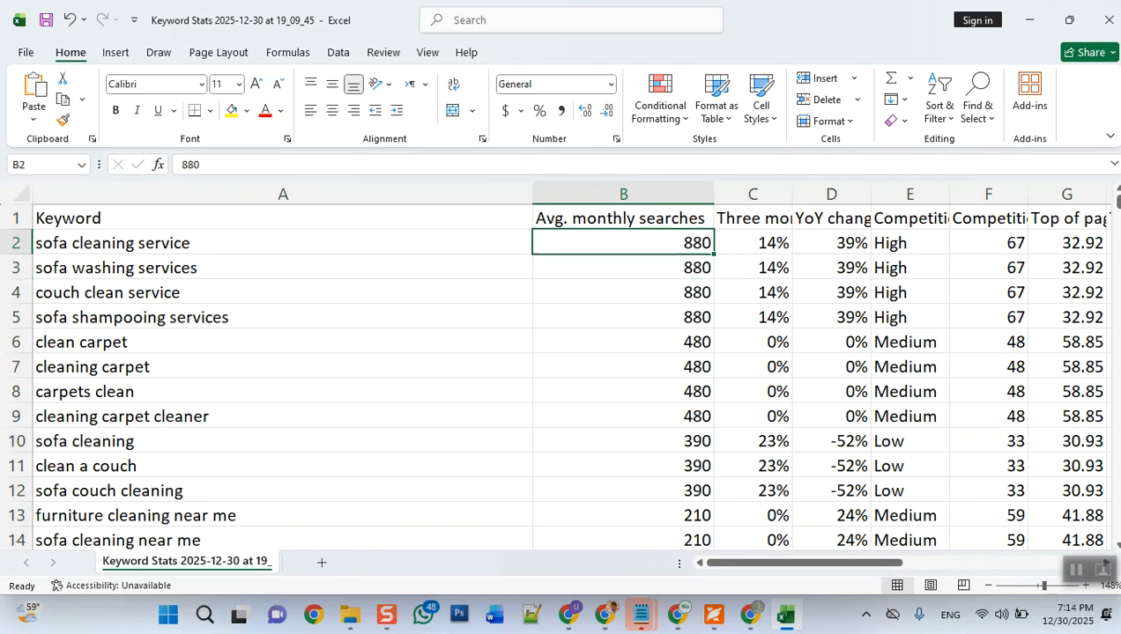
pyautogui.scroll(-2, 623, 352)
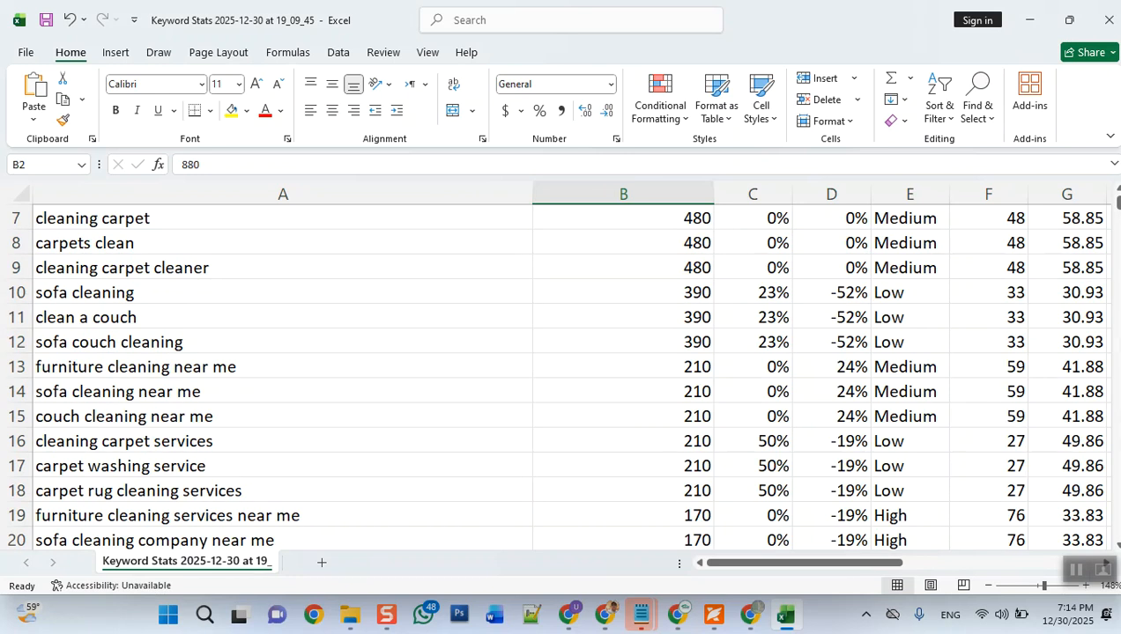
pyautogui.click(623, 367)
pyautogui.click(623, 342)
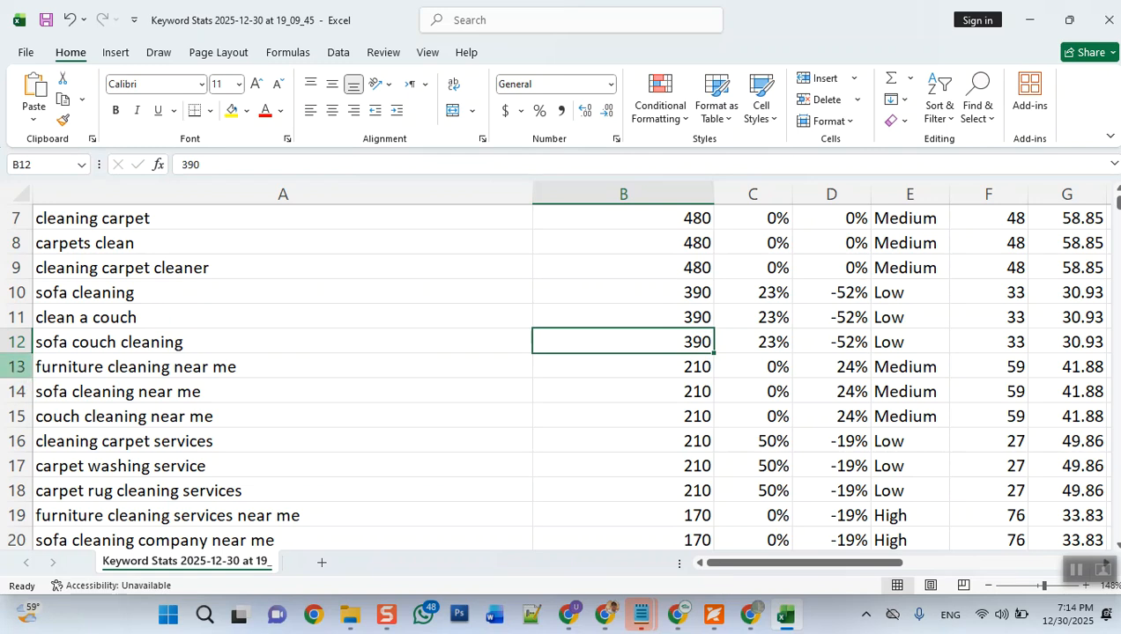
pyautogui.rightClick(50, 366)
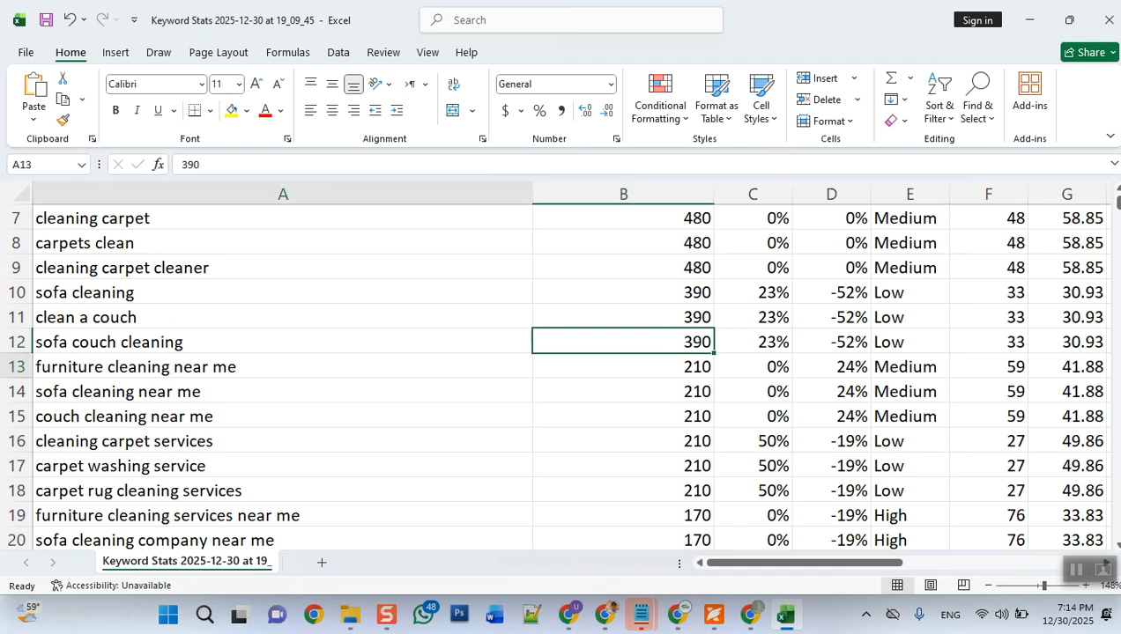
pyautogui.click(98, 262)
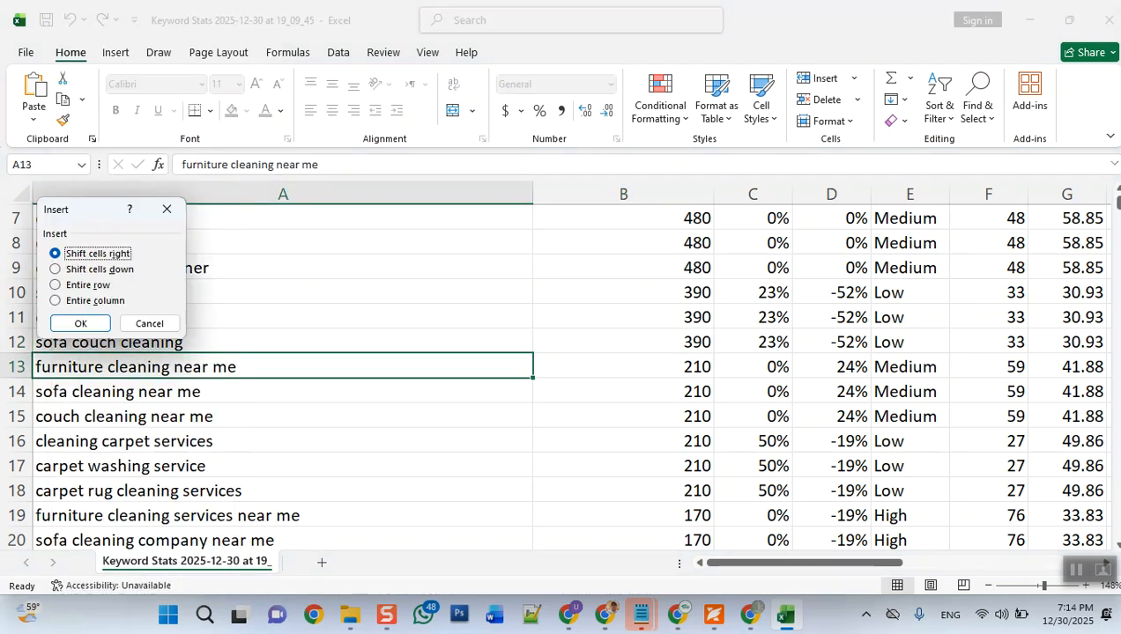
pyautogui.click(148, 322)
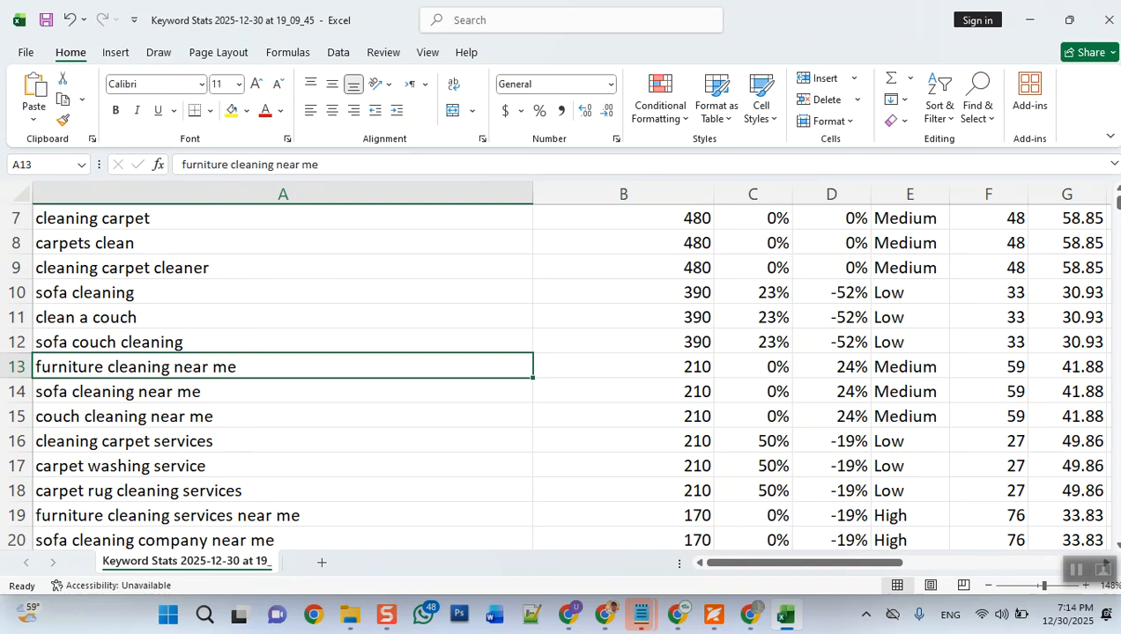
# Clear the contents of the keyword rows from row 13 downward and review the keywords in rows 1 to 12.
pyautogui.moveTo(17, 366); pyautogui.dragTo(17, 500)
pyautogui.scroll(-3, 564, 370)
pyautogui.press('Delete')
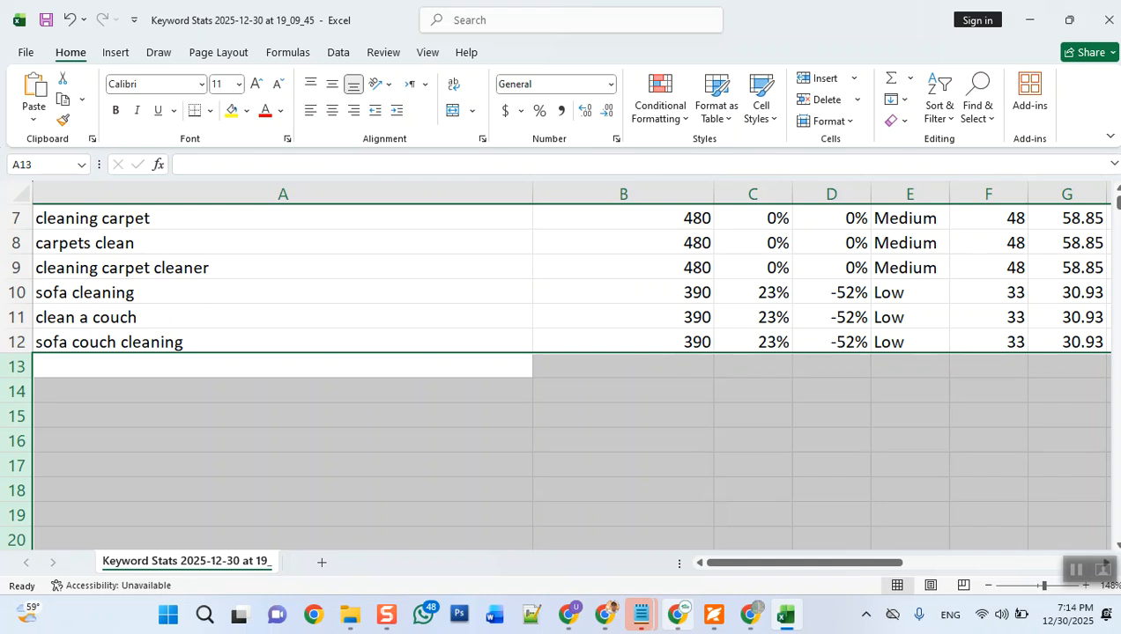
pyautogui.click(282, 440)
pyautogui.scroll(2, 282, 440)
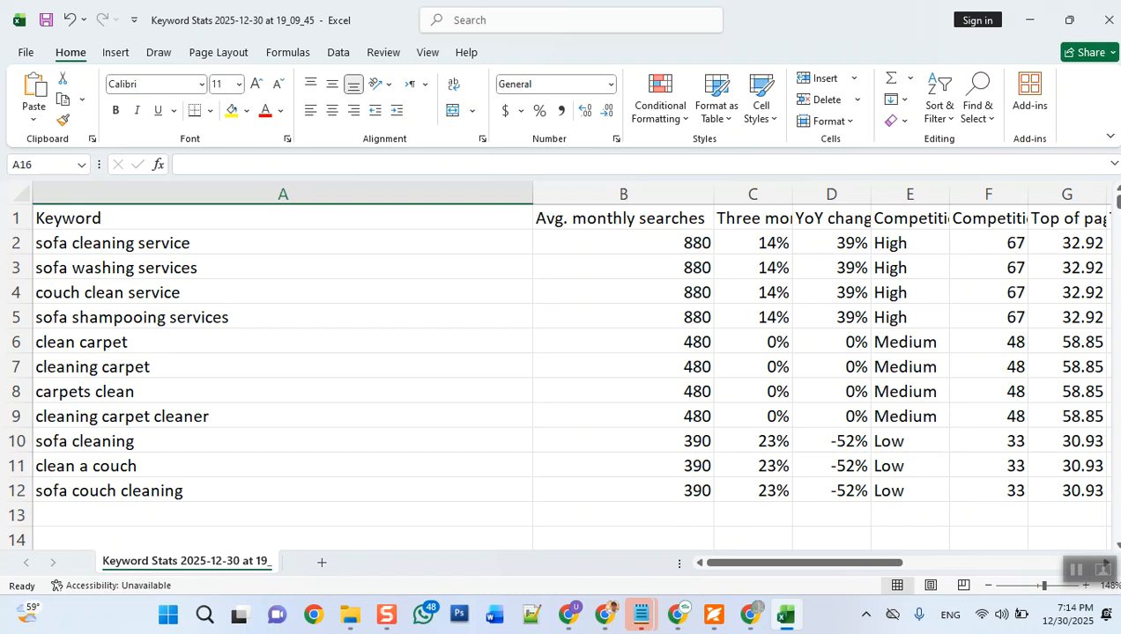
pyautogui.click(282, 441)
pyautogui.click(282, 491)
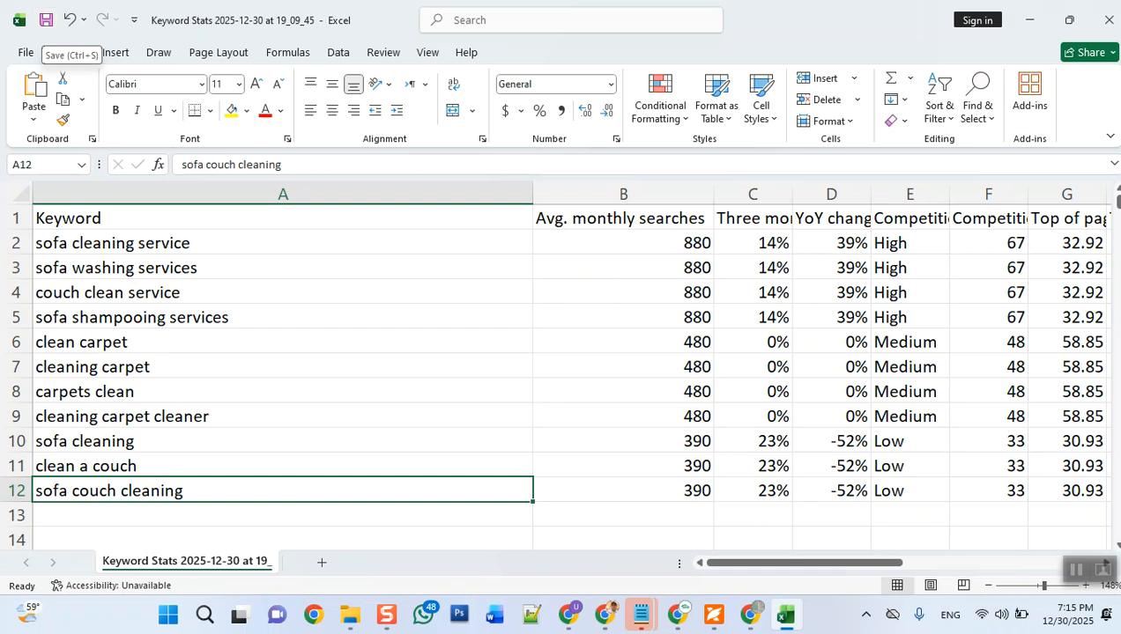
# Fit the Three month change and YoY change columns to their full headings while reviewing the three-month values.
pyautogui.click(753, 243)
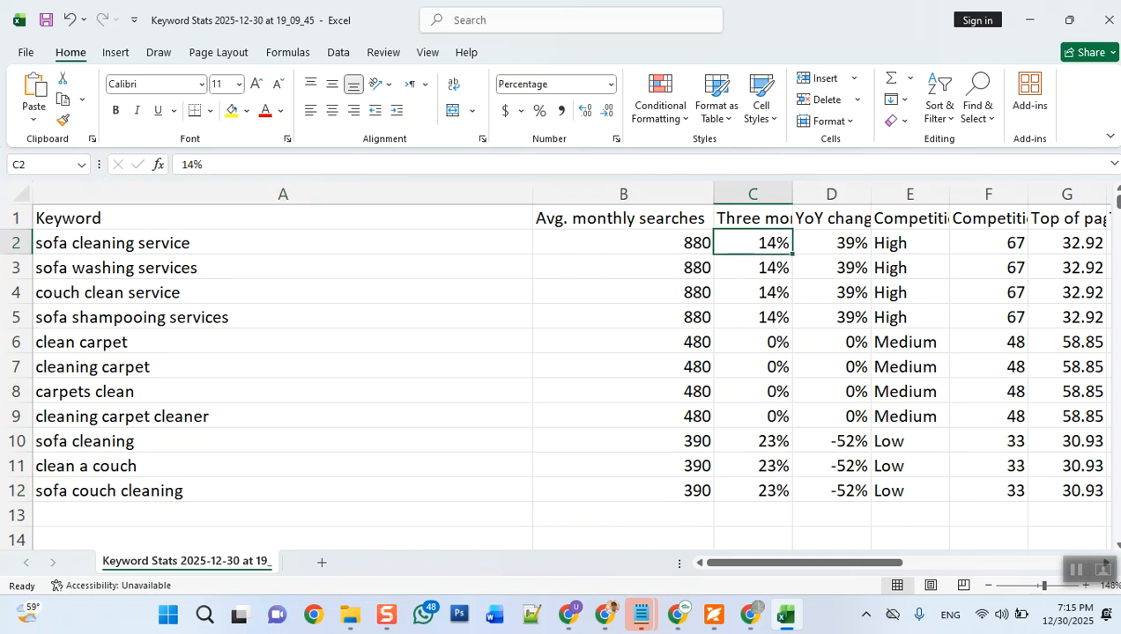
pyautogui.doubleClick(792, 194)
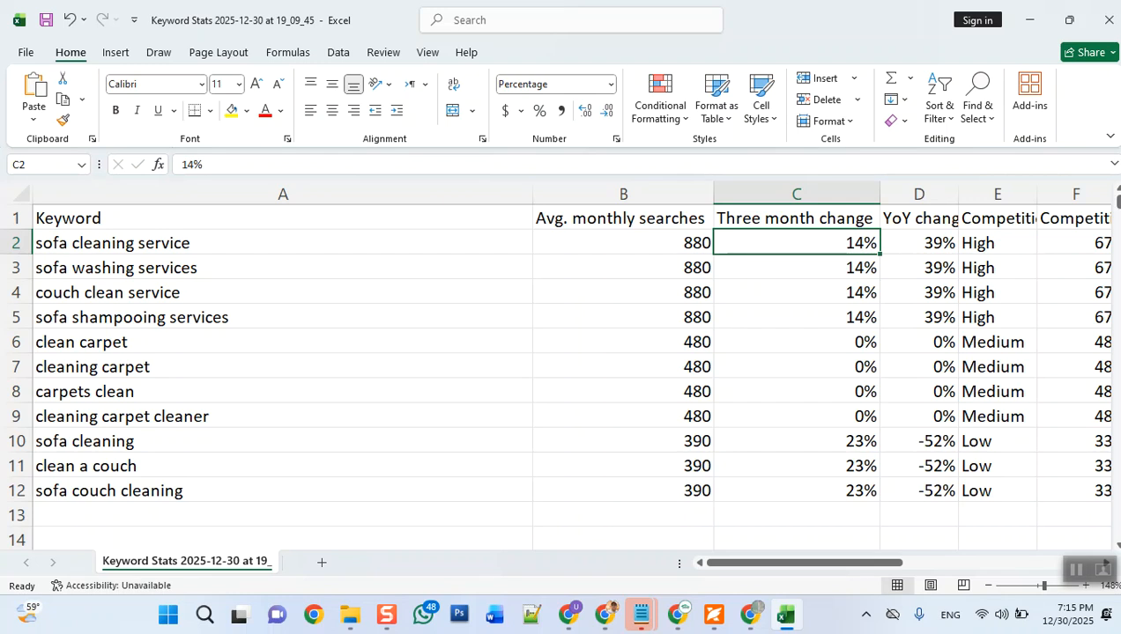
pyautogui.click(797, 442)
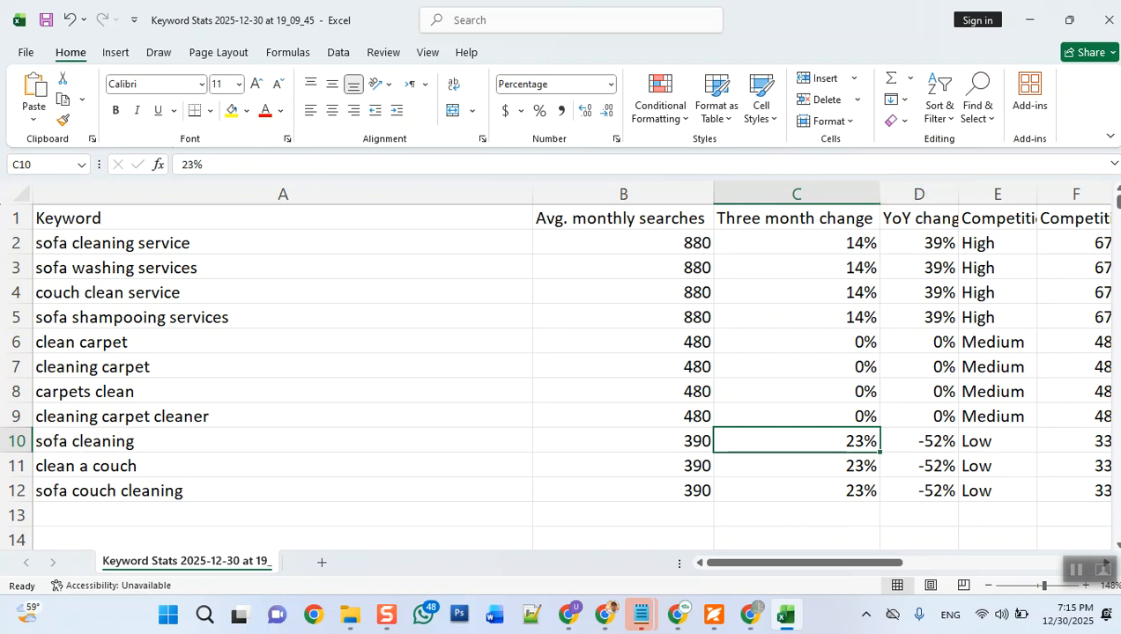
pyautogui.doubleClick(959, 194)
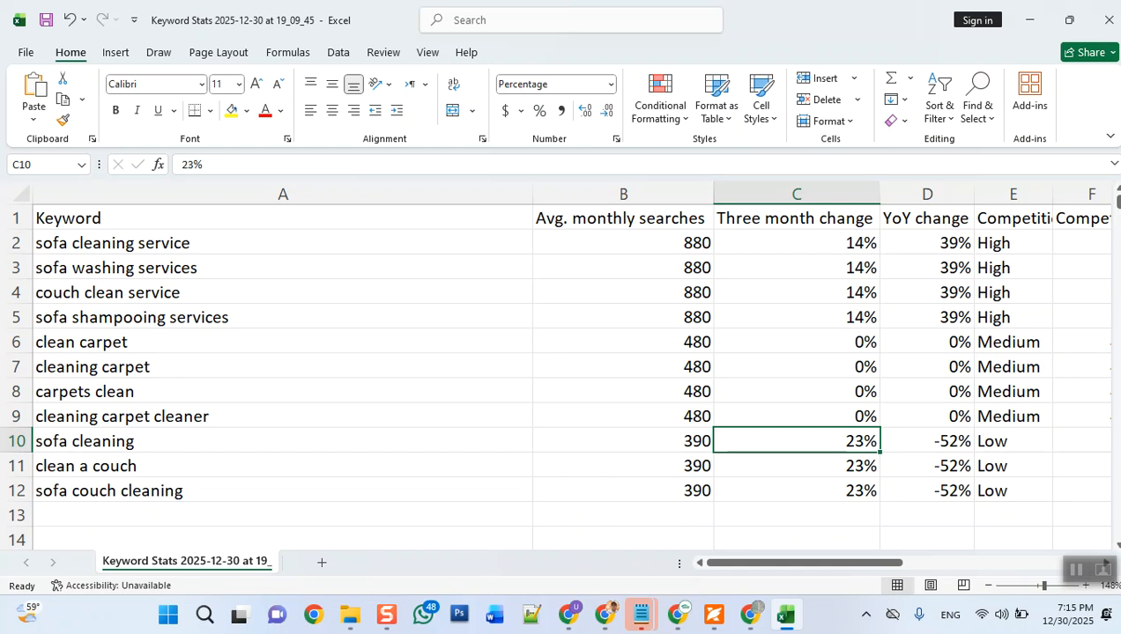
# Review the YoY change values and fit the low-range and high-range Top of page bid columns to their full headings.
pyautogui.click(927, 292)
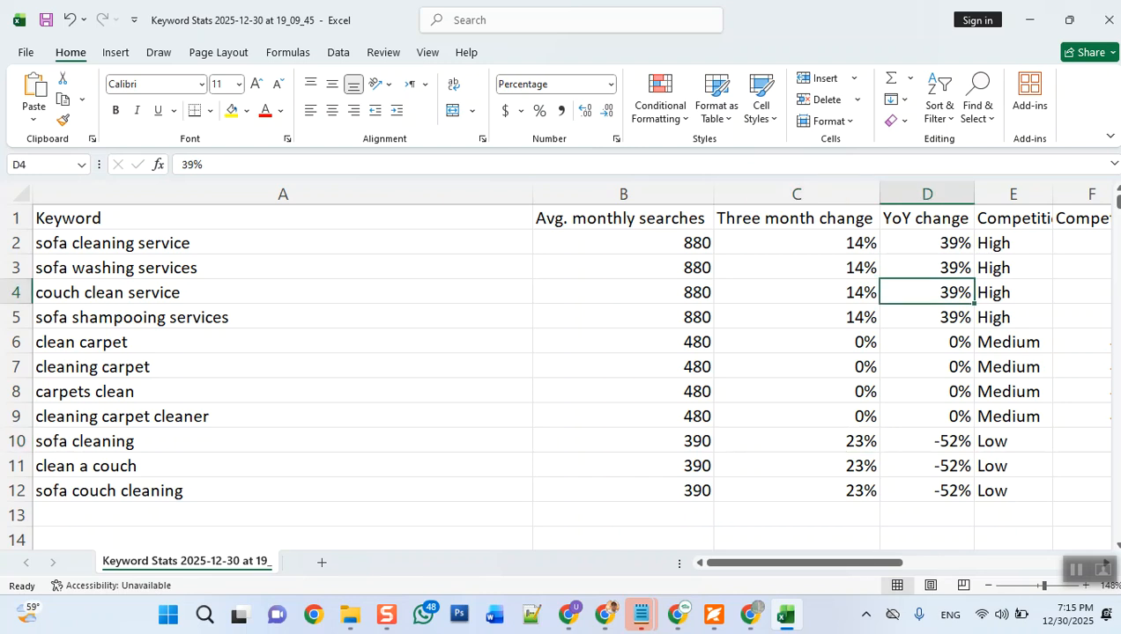
pyautogui.click(926, 442)
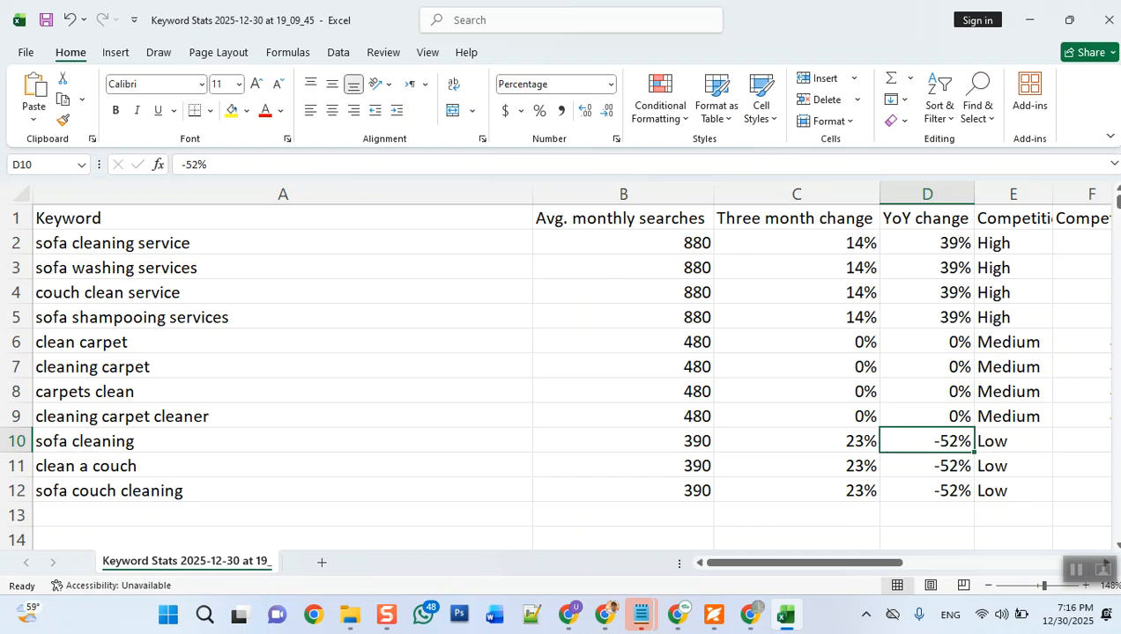
pyautogui.moveTo(805, 563); pyautogui.dragTo(818, 563)
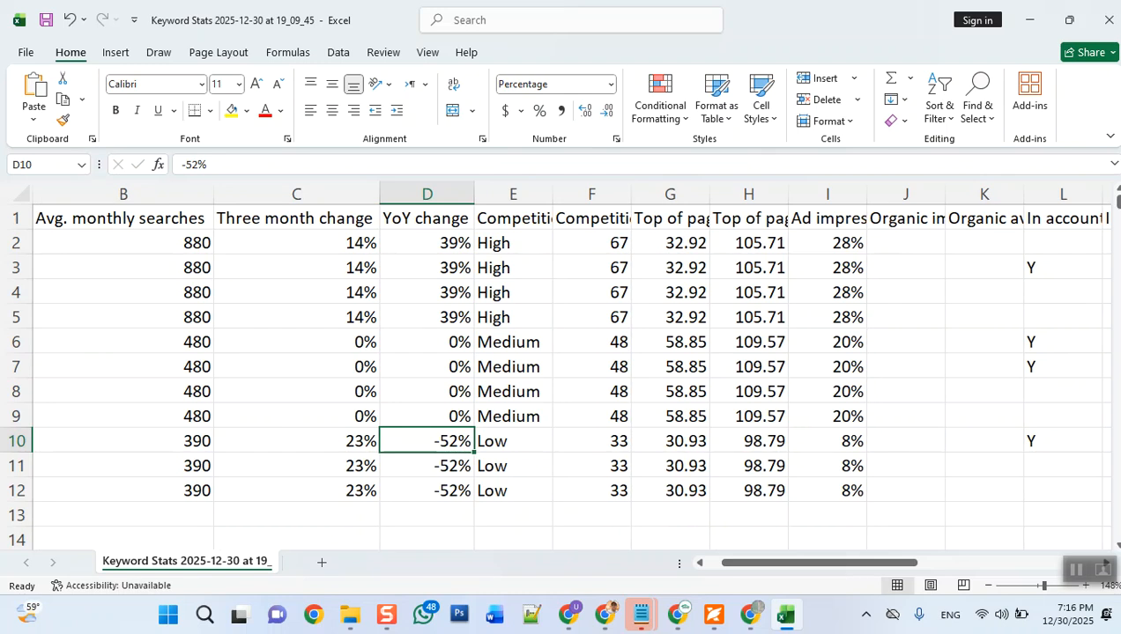
pyautogui.click(671, 243)
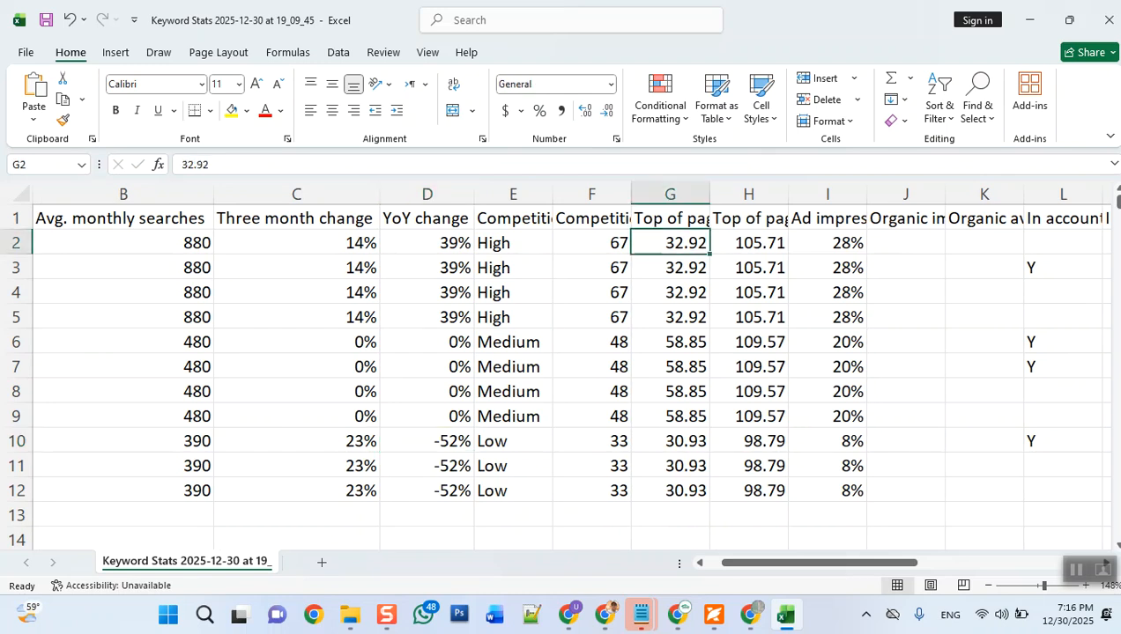
pyautogui.doubleClick(709, 194)
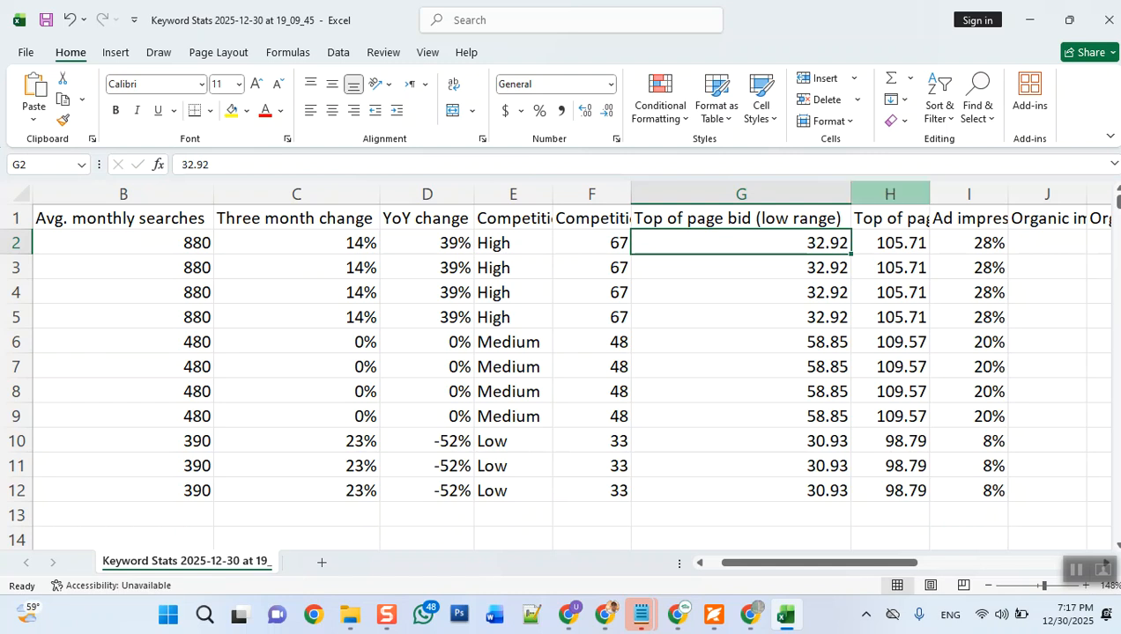
pyautogui.doubleClick(929, 194)
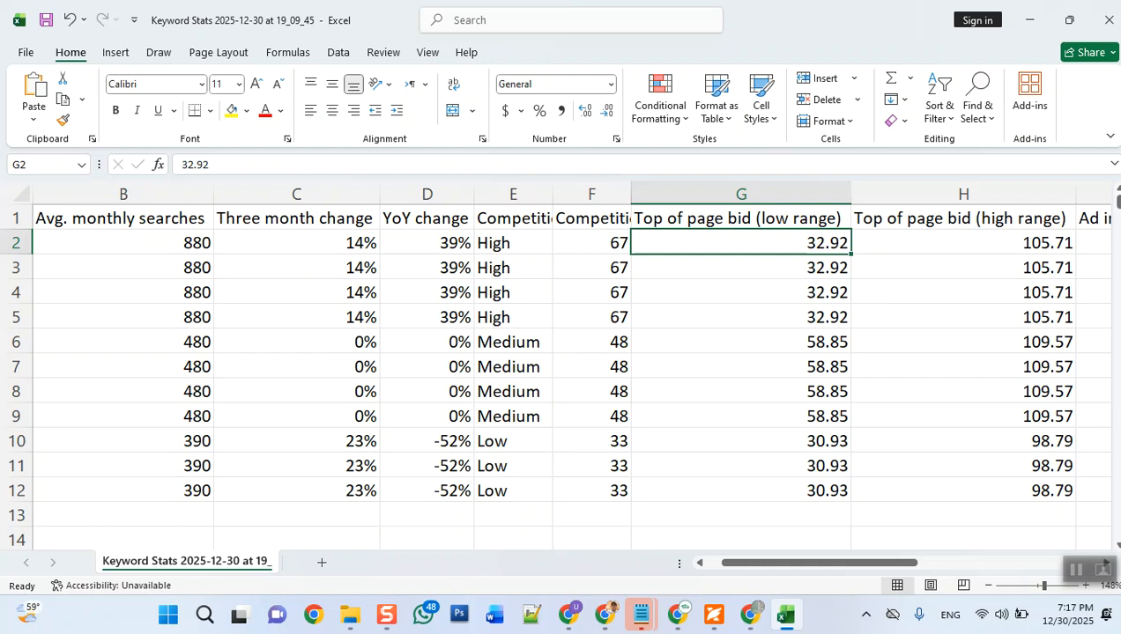
pyautogui.click(963, 243)
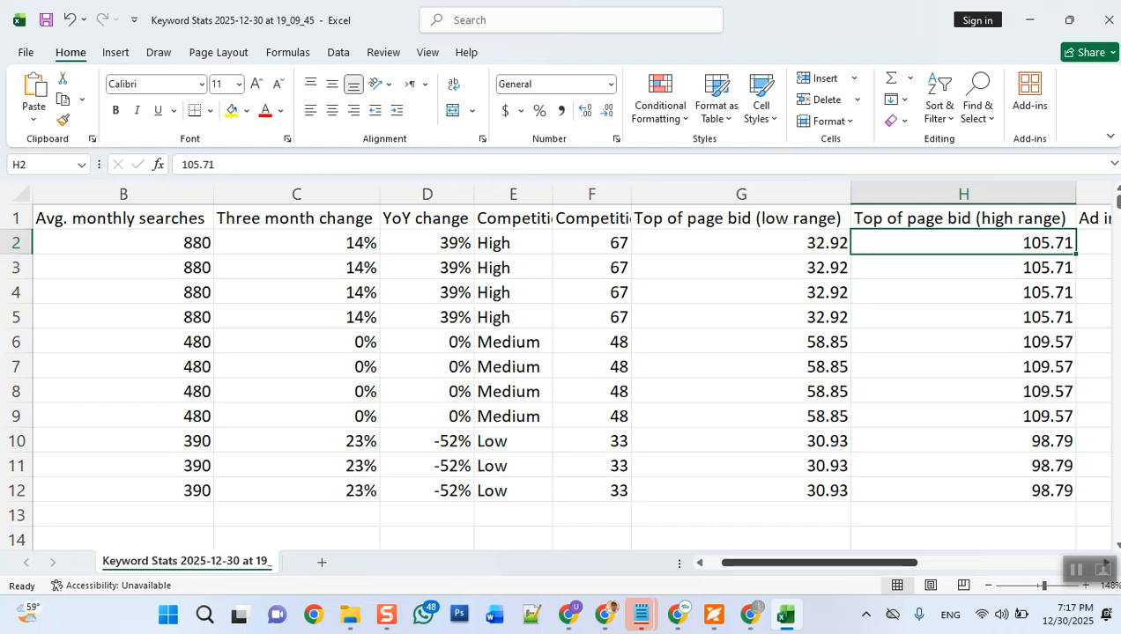
# Examine the keywords alongside their competition, page bids and ad impression share, ending back in the Keyword column.
pyautogui.moveTo(819, 562); pyautogui.dragTo(804, 562)
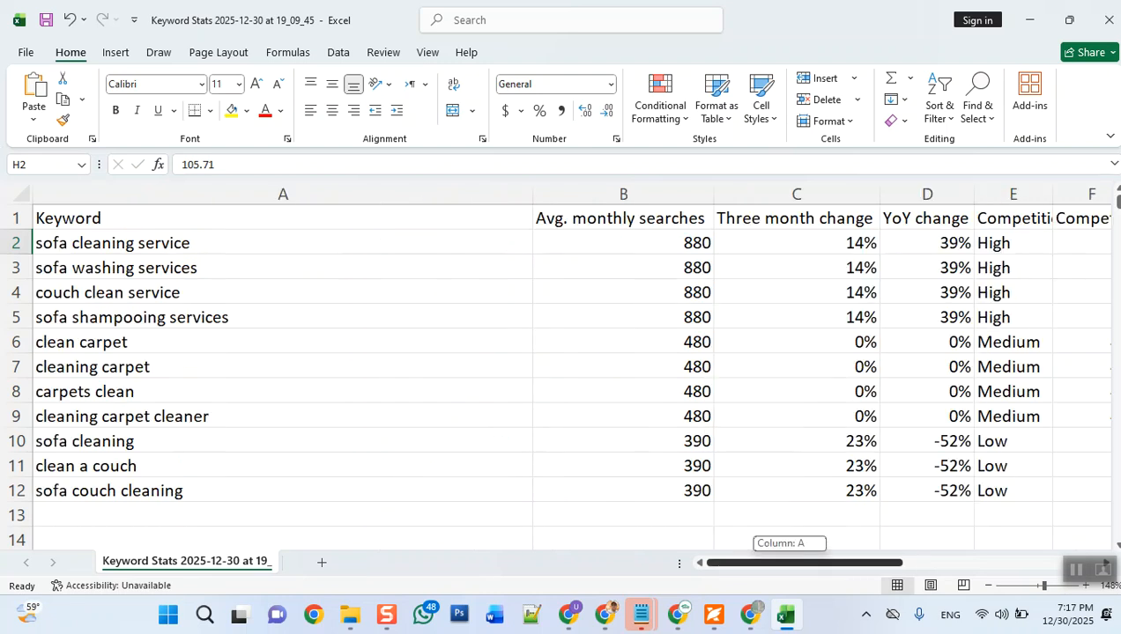
pyautogui.moveTo(805, 562); pyautogui.dragTo(834, 562)
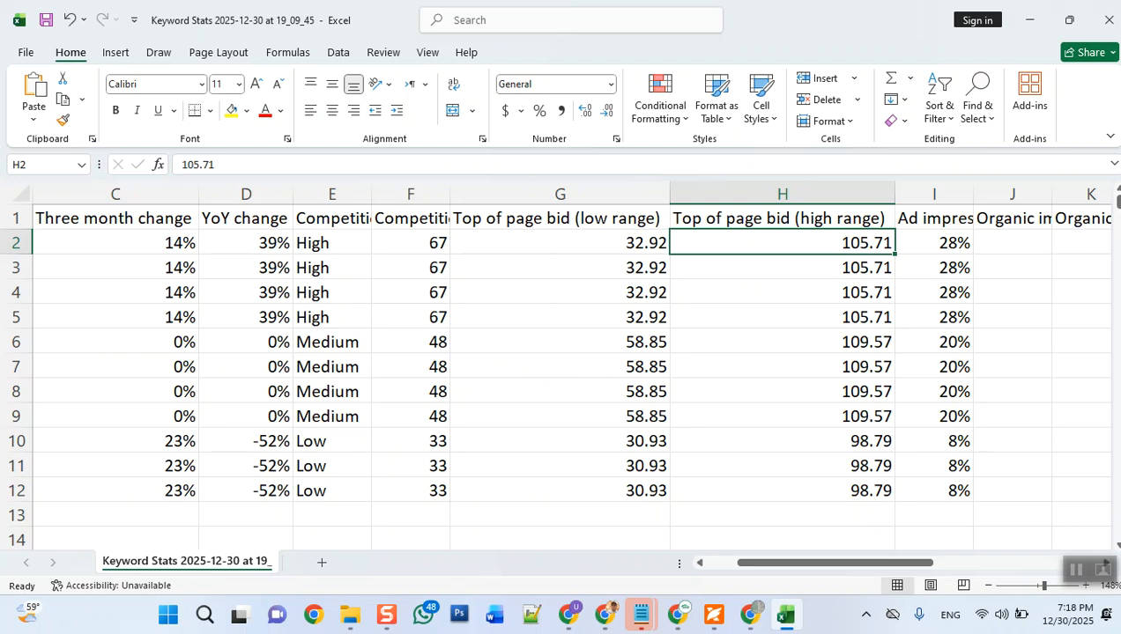
pyautogui.click(934, 243)
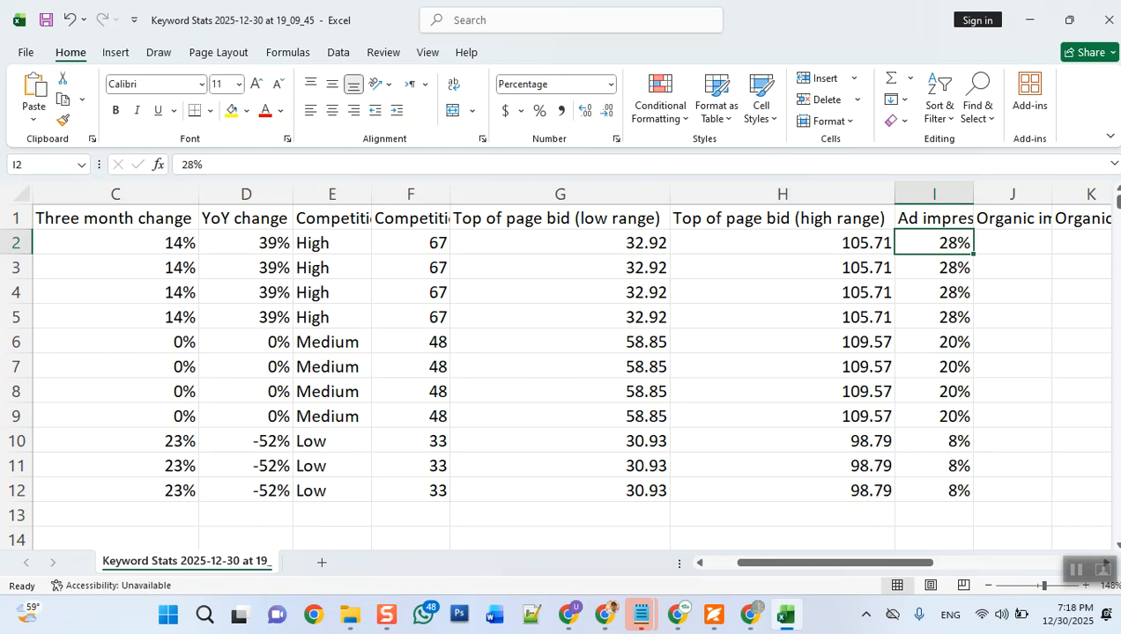
pyautogui.press('Left')
pyautogui.press('Left')
pyautogui.press('Home')
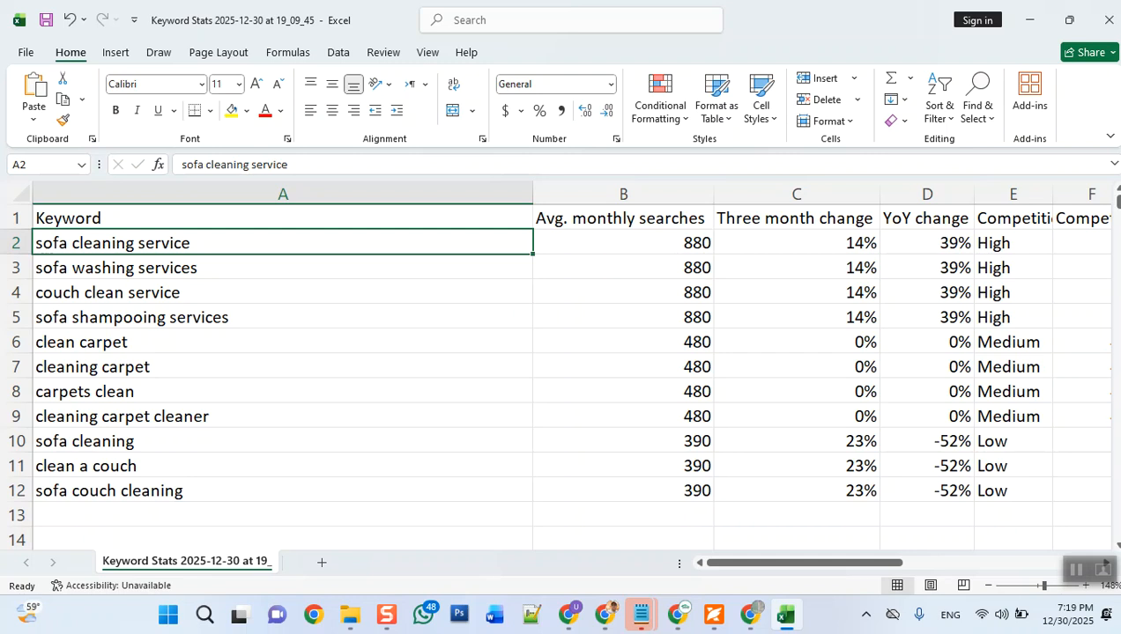
pyautogui.click(282, 366)
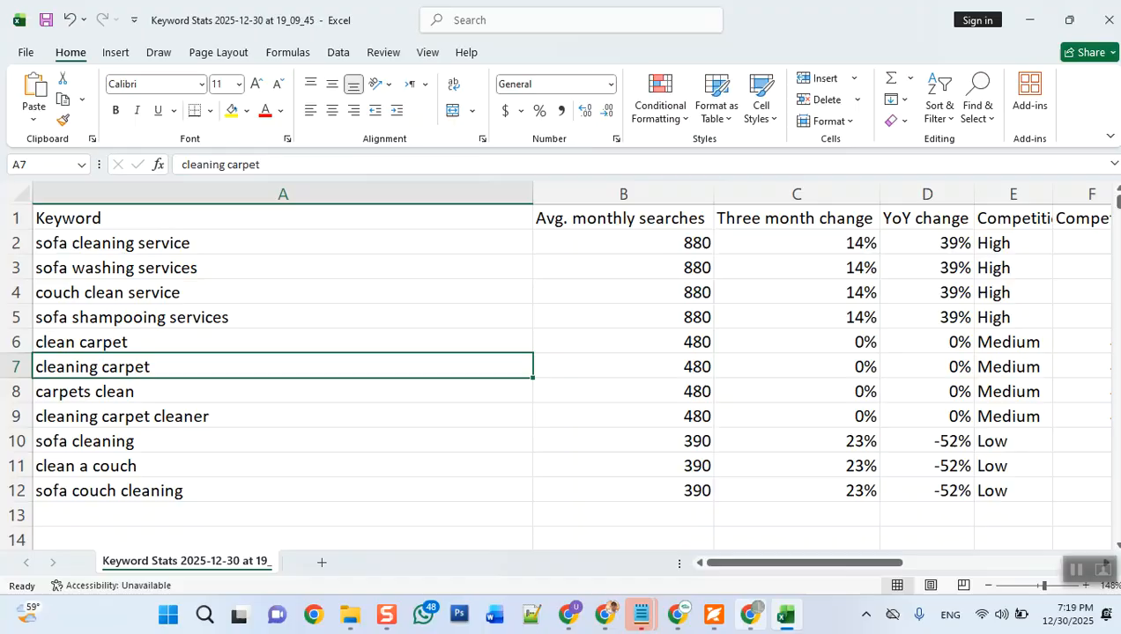
# Switch to Keyword Planner in Chrome and begin discovering new keywords with a website as the starting point.
pyautogui.click(750, 615)
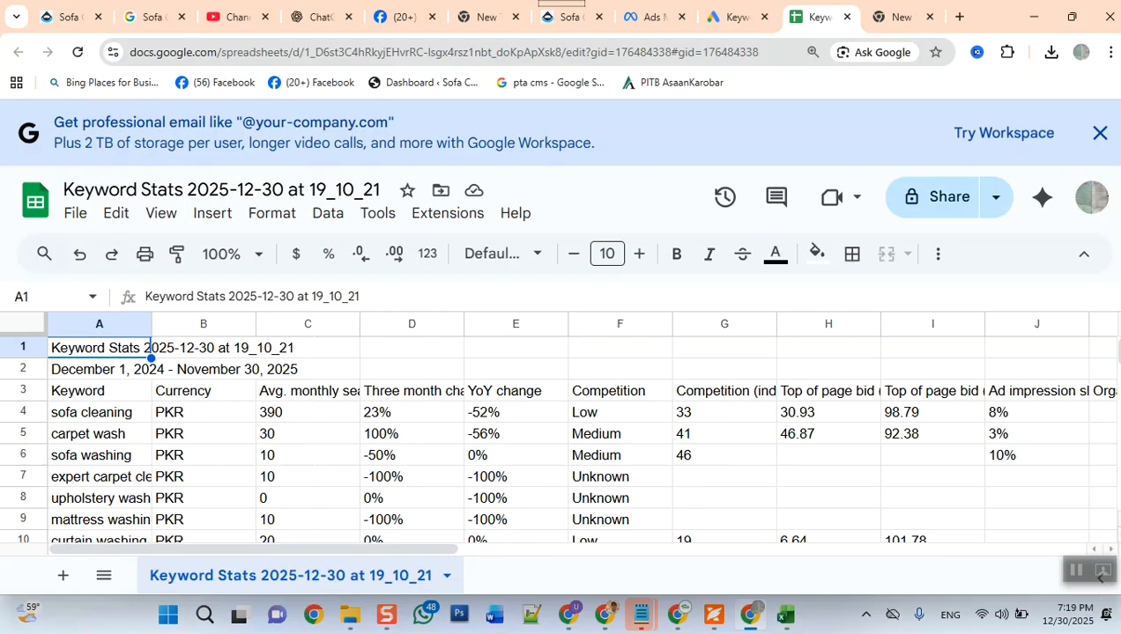
pyautogui.click(735, 16)
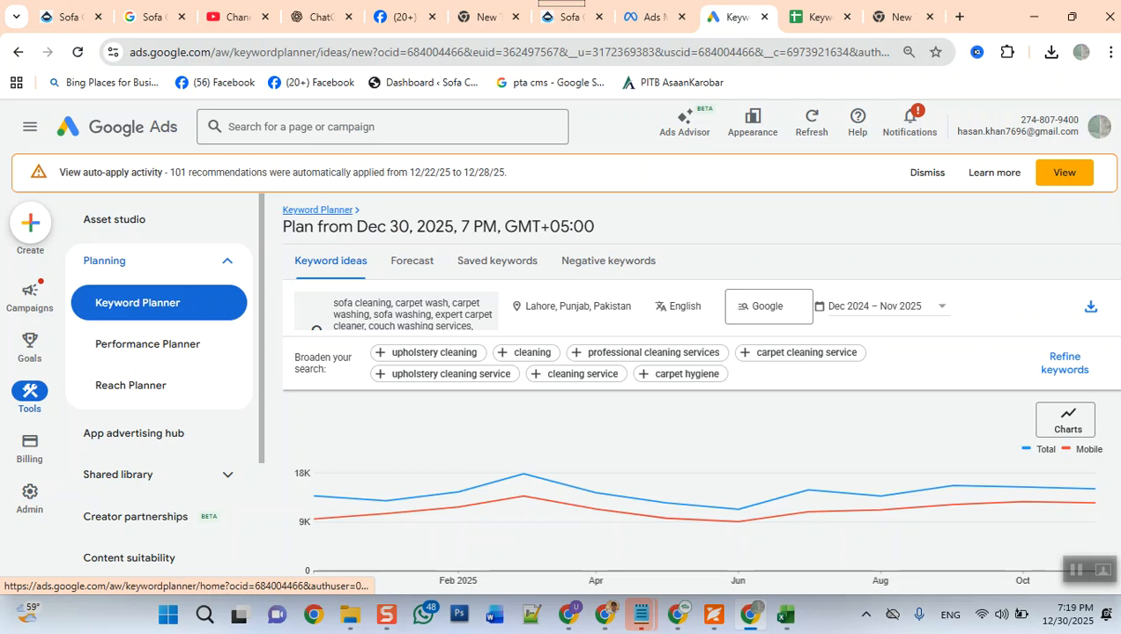
pyautogui.click(137, 302)
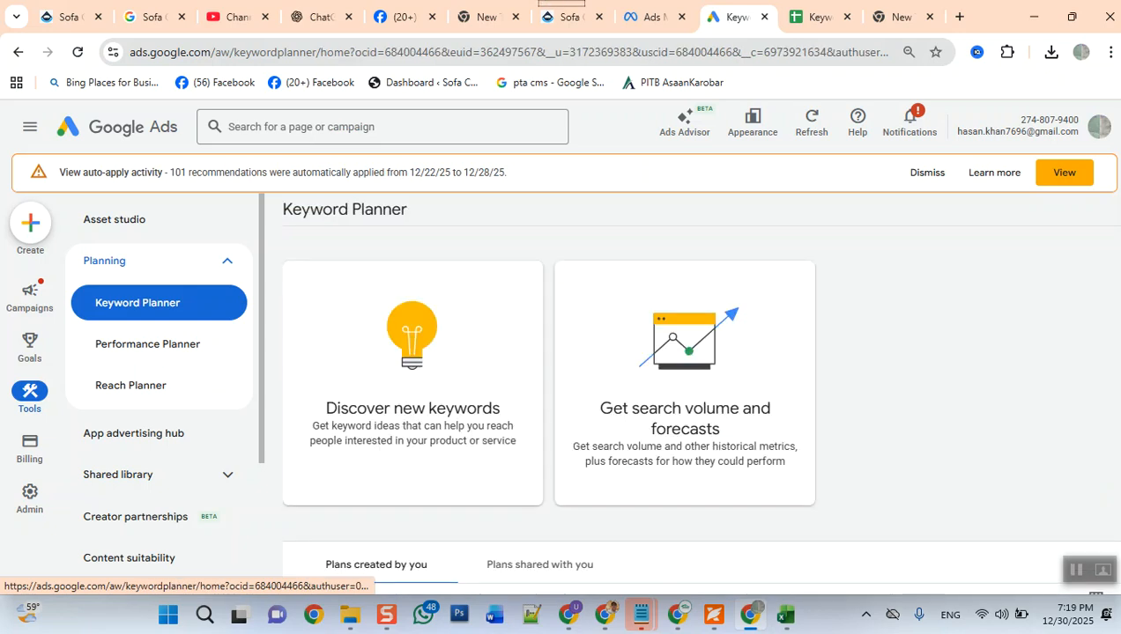
pyautogui.click(412, 387)
pyautogui.click(647, 278)
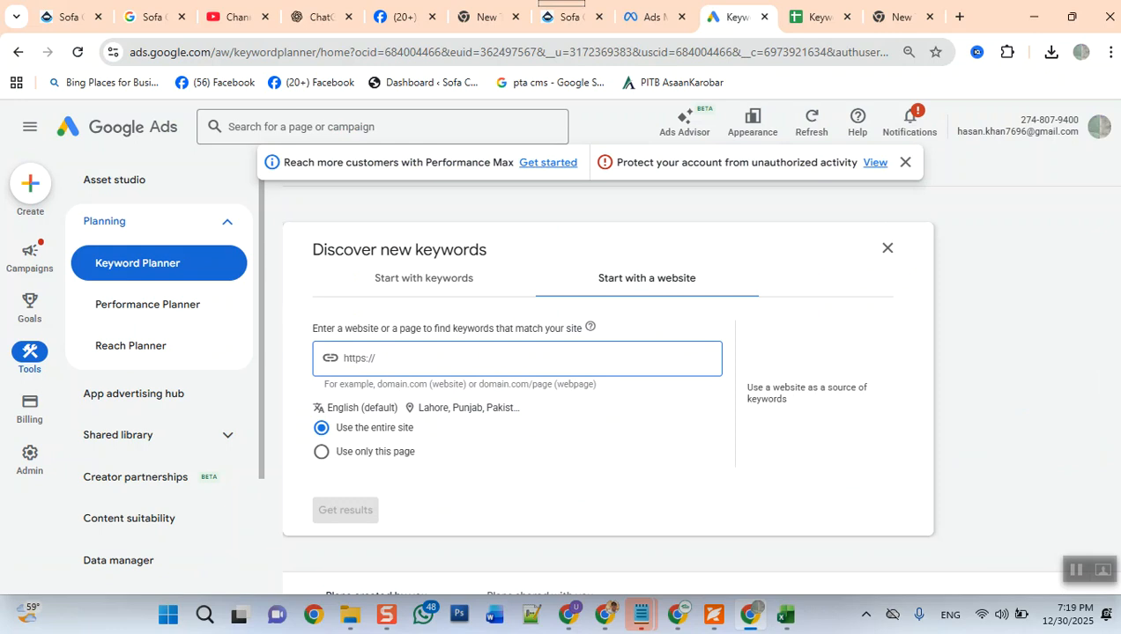
# Search Google for "mahir carpet weashing" in the empty browser tab.
pyautogui.click(900, 17)
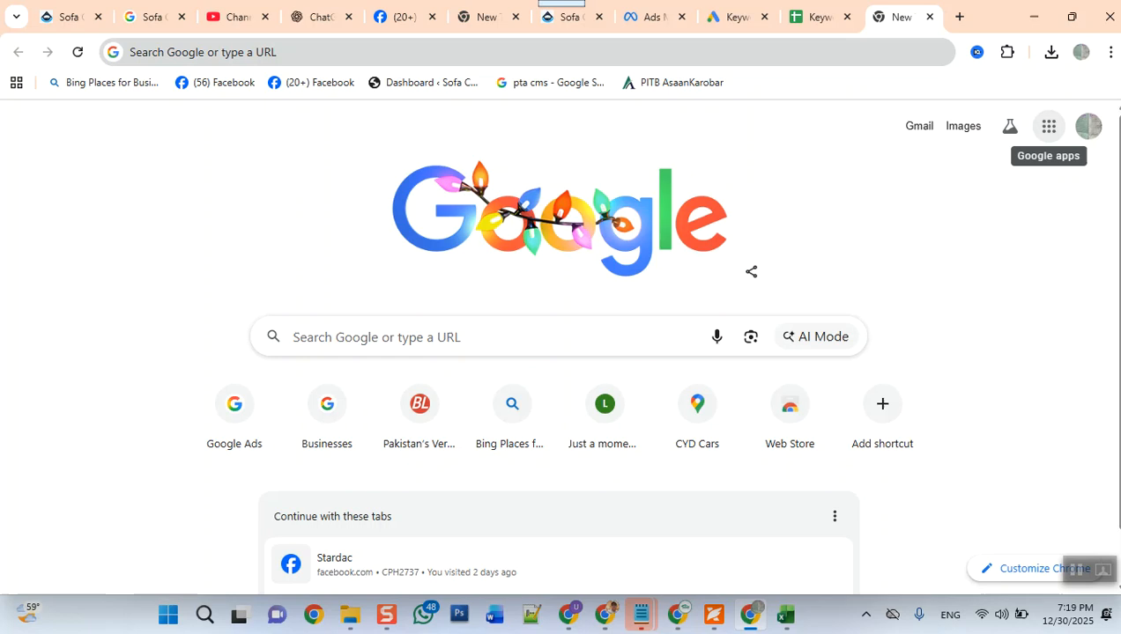
pyautogui.click(630, 52)
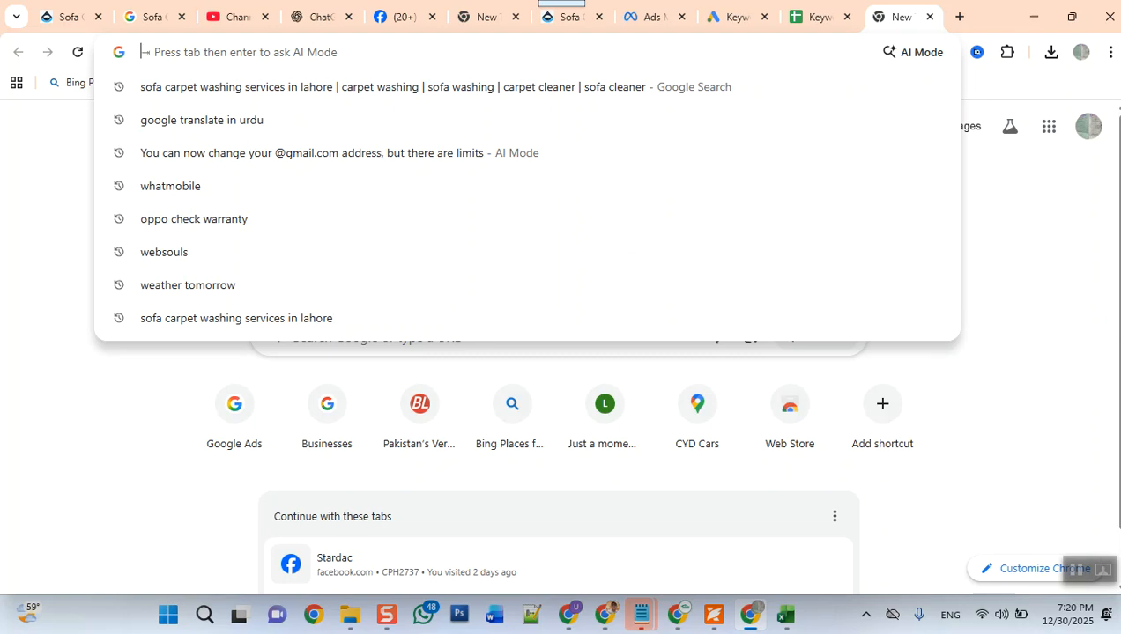
pyautogui.write('mahir')
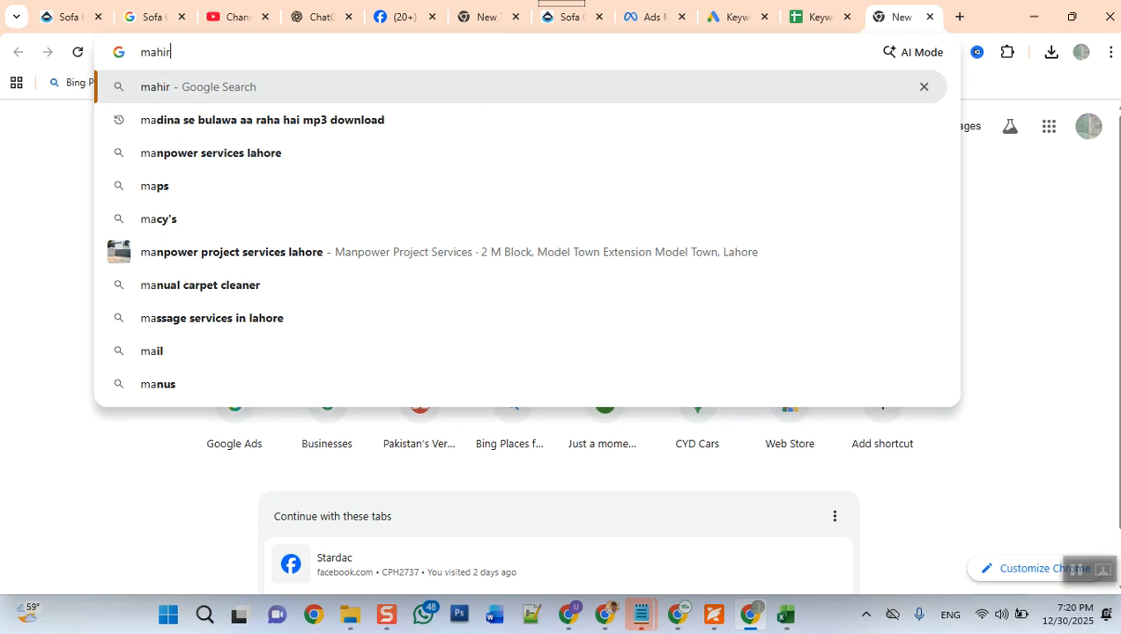
pyautogui.write(' car')
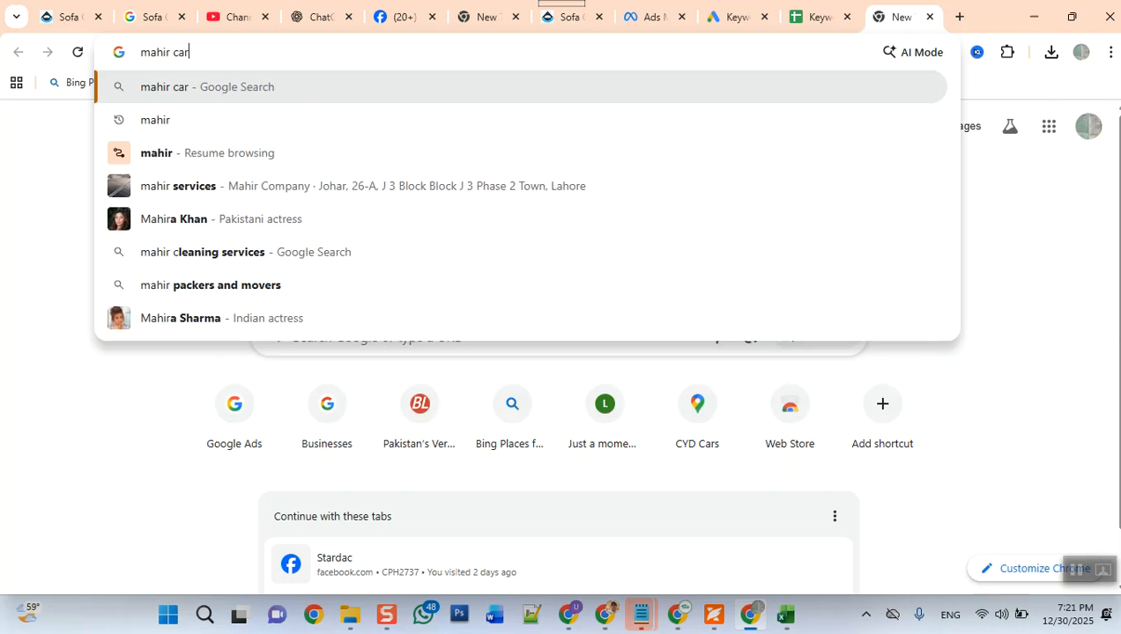
pyautogui.write('pet weashing')
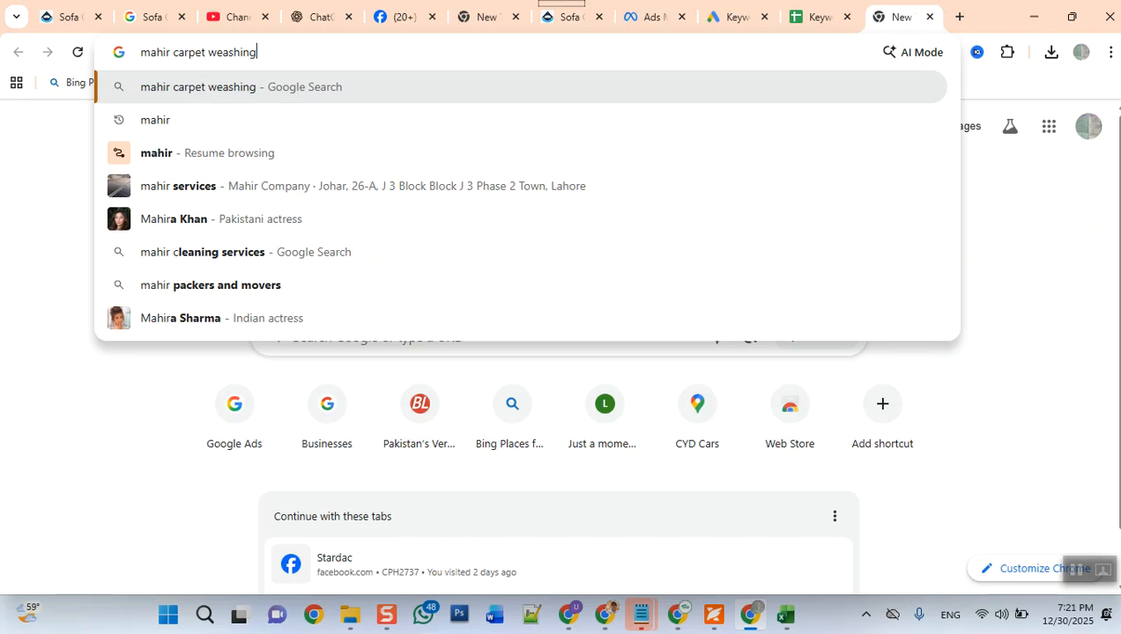
pyautogui.press('Return')
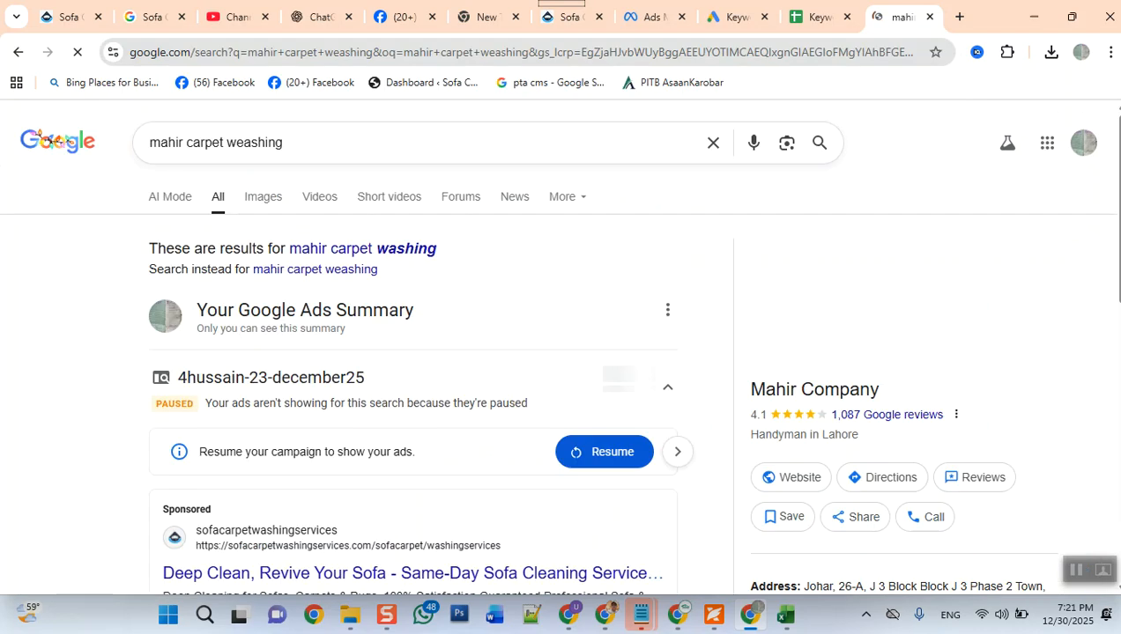
# Open Mahir Company's Carpet Cleaning Services page from the search results and copy its web address.
pyautogui.scroll(-5, 414, 396)
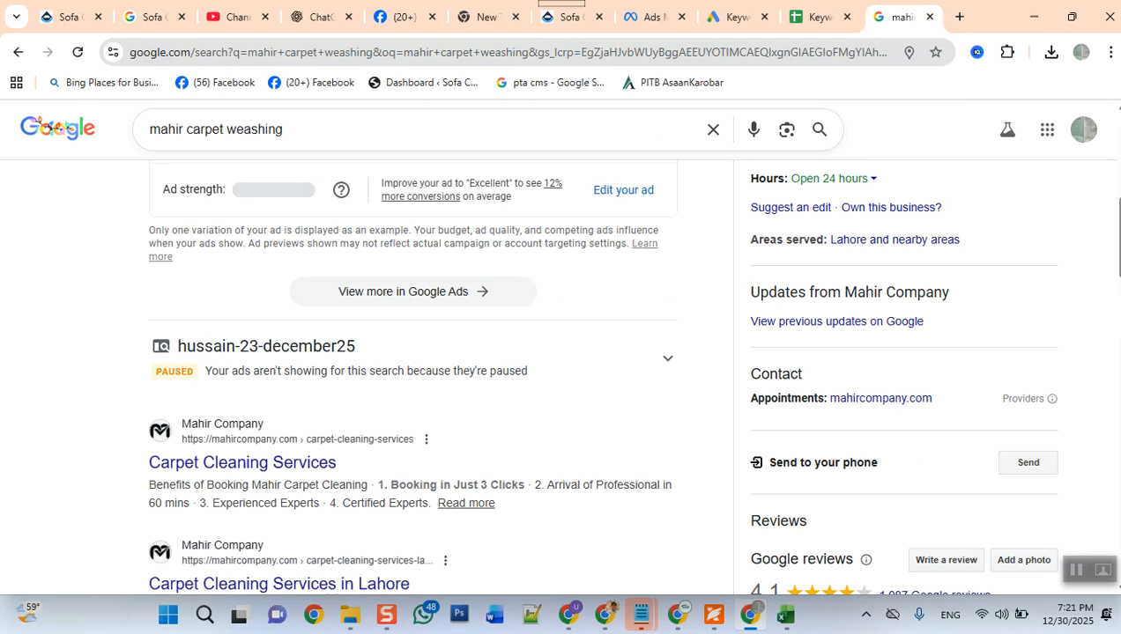
pyautogui.click(242, 462)
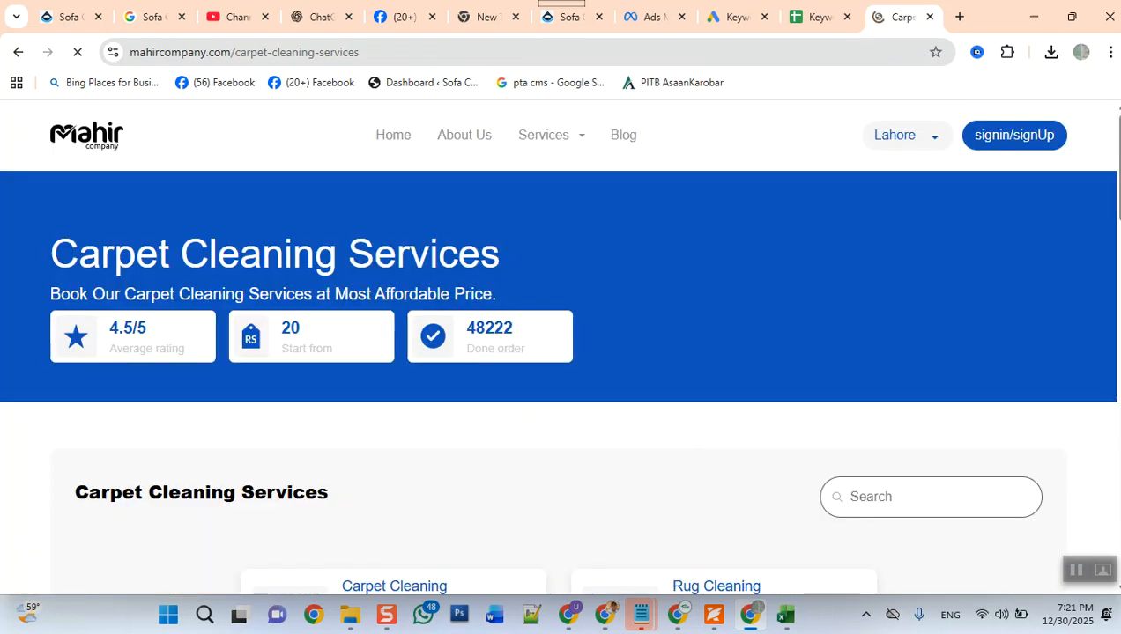
pyautogui.hotkey('ctrl', 'l')
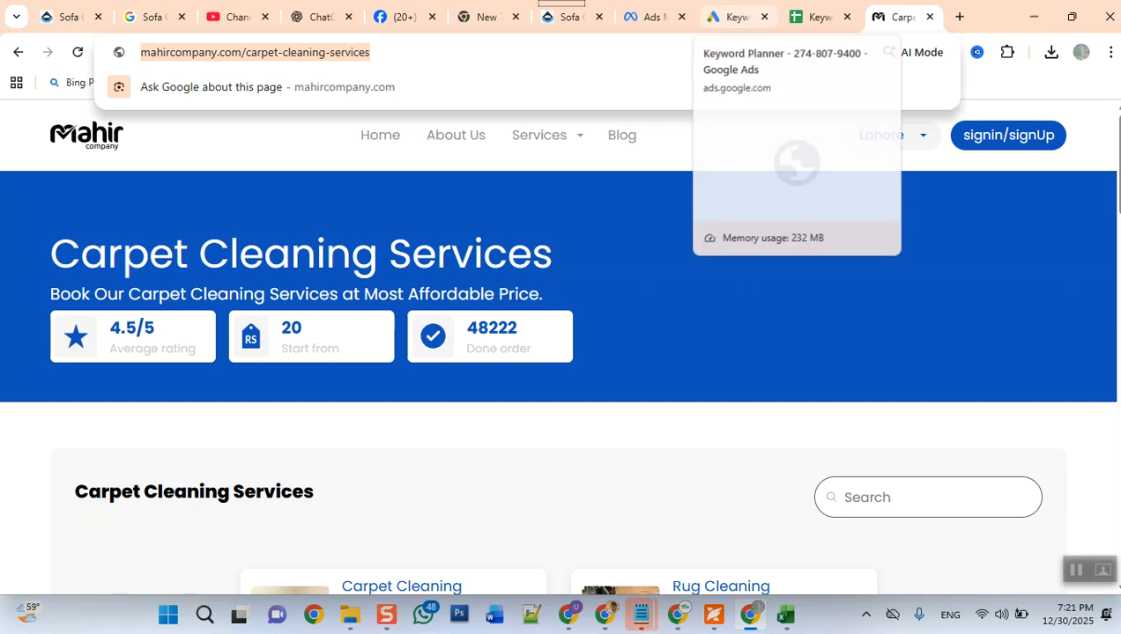
pyautogui.click(731, 16)
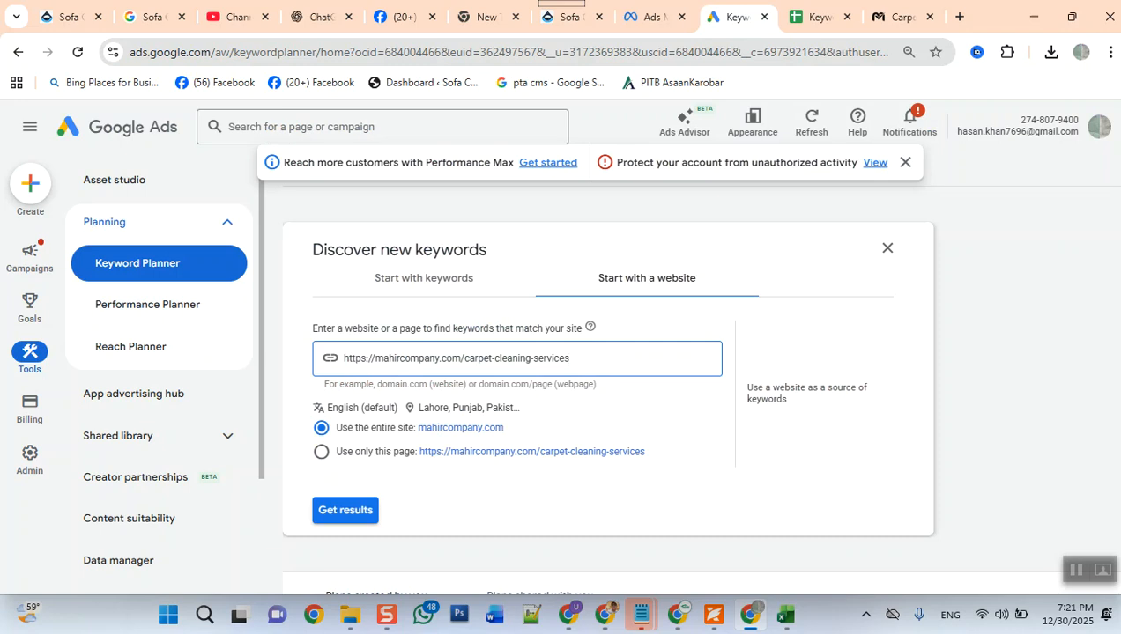
pyautogui.click(346, 510)
pyautogui.click(321, 452)
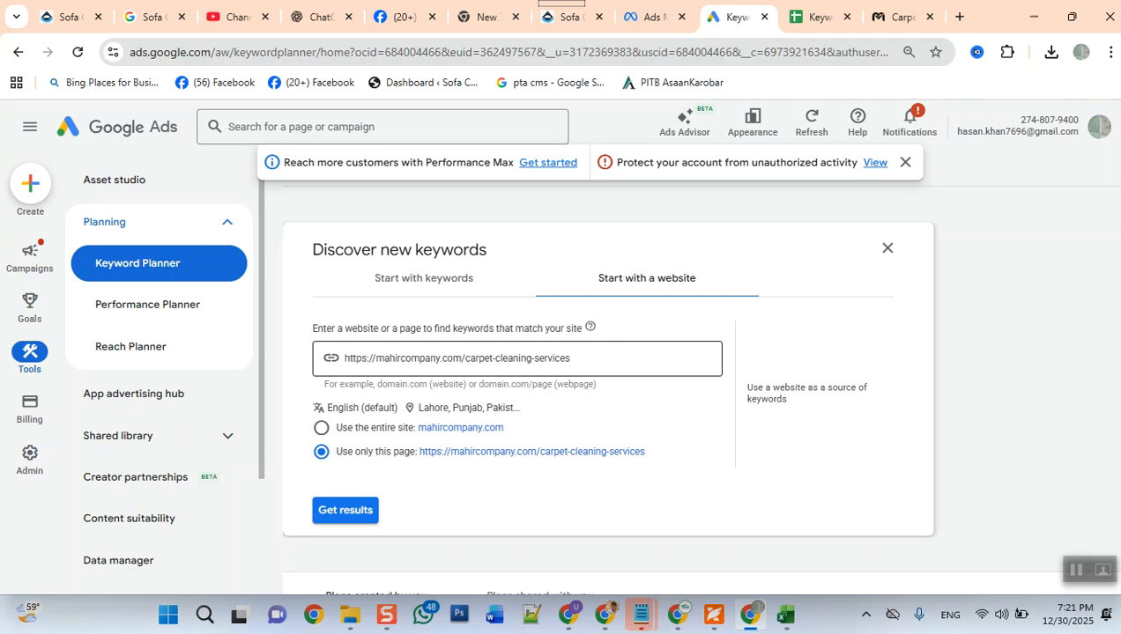
pyautogui.click(345, 510)
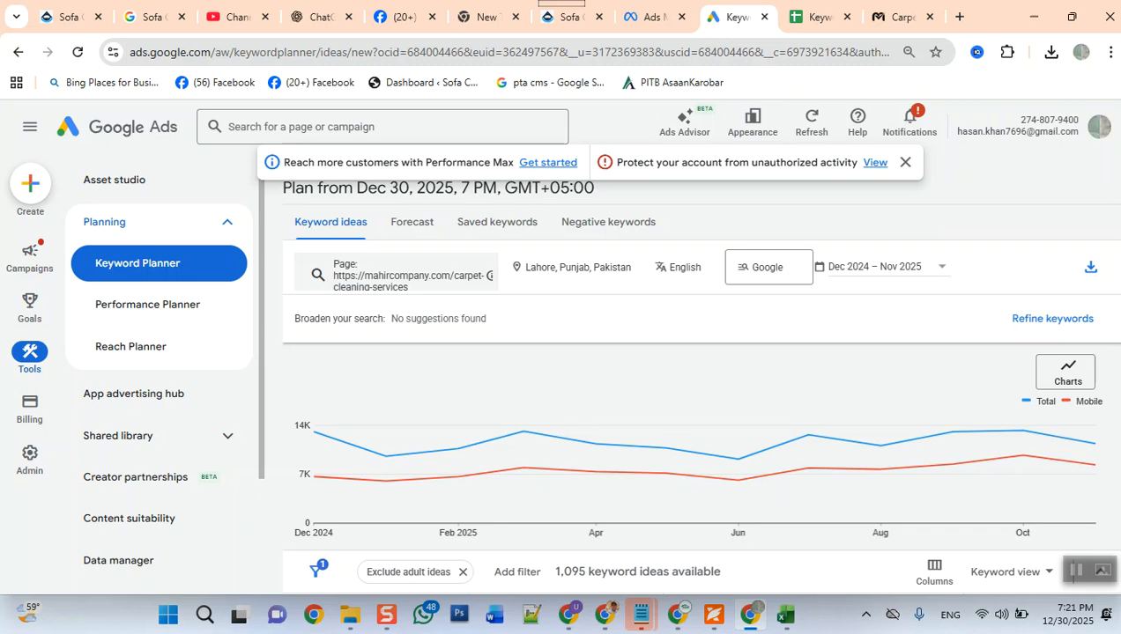
# Look through the keyword ideas for the competitor page, download them to Google Sheets and open the sheet.
pyautogui.scroll(-3, 701, 423)
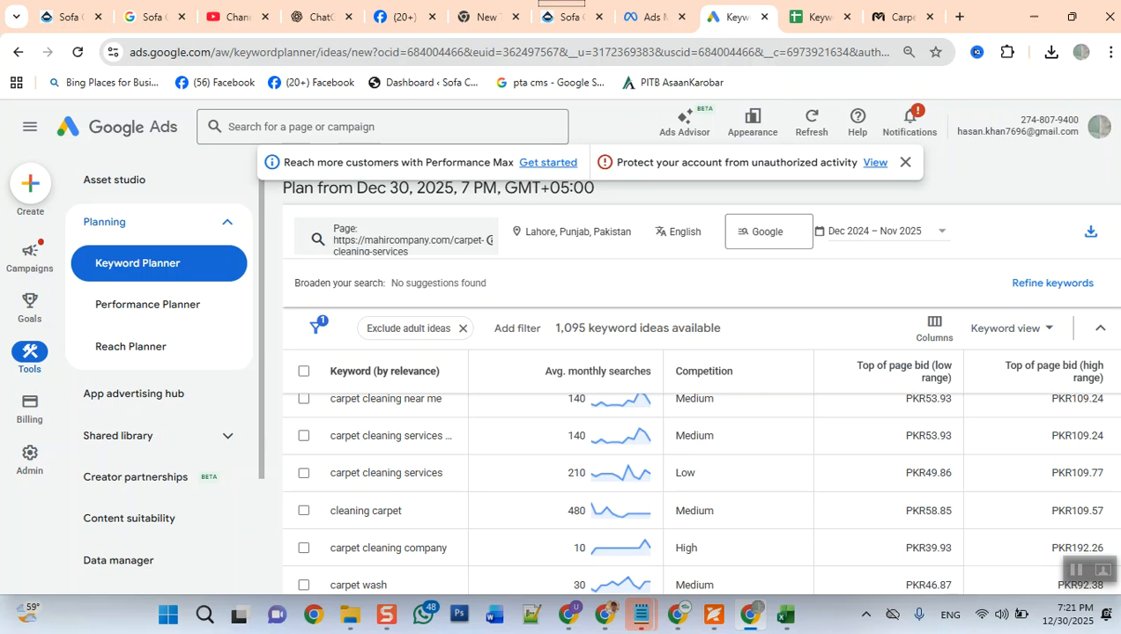
pyautogui.scroll(1, 701, 494)
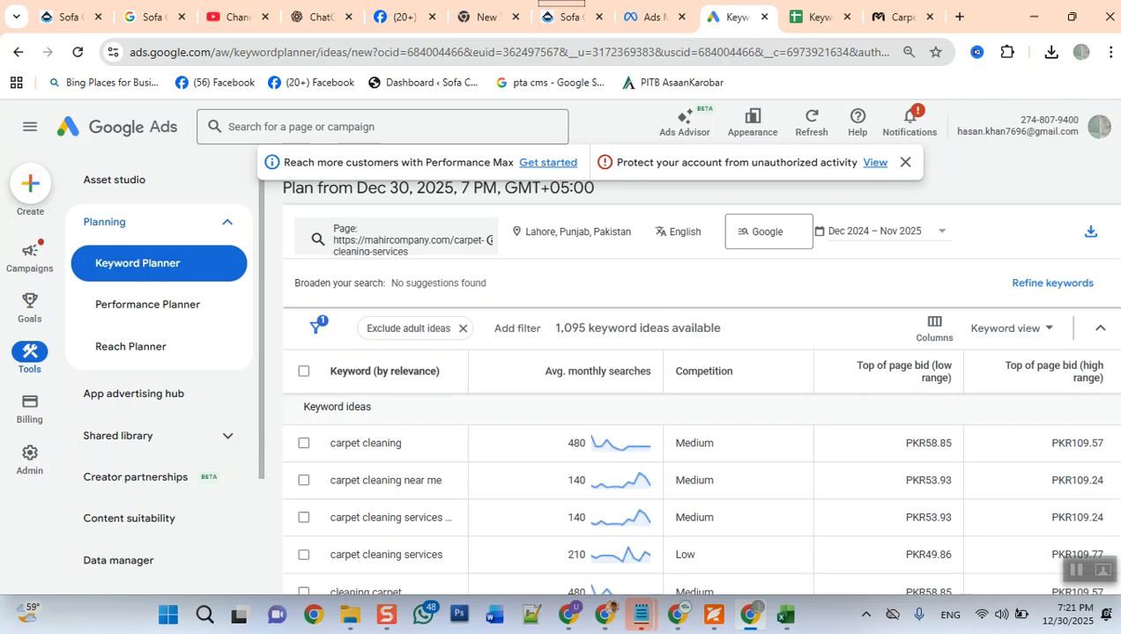
pyautogui.click(1091, 231)
pyautogui.click(1058, 284)
pyautogui.click(673, 432)
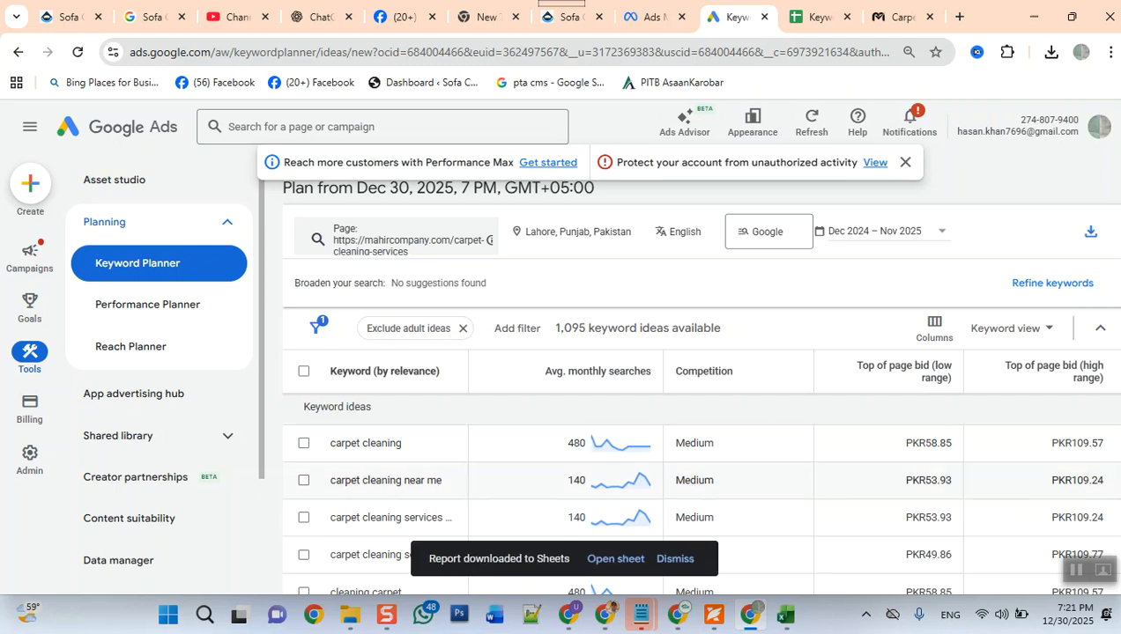
pyautogui.click(615, 558)
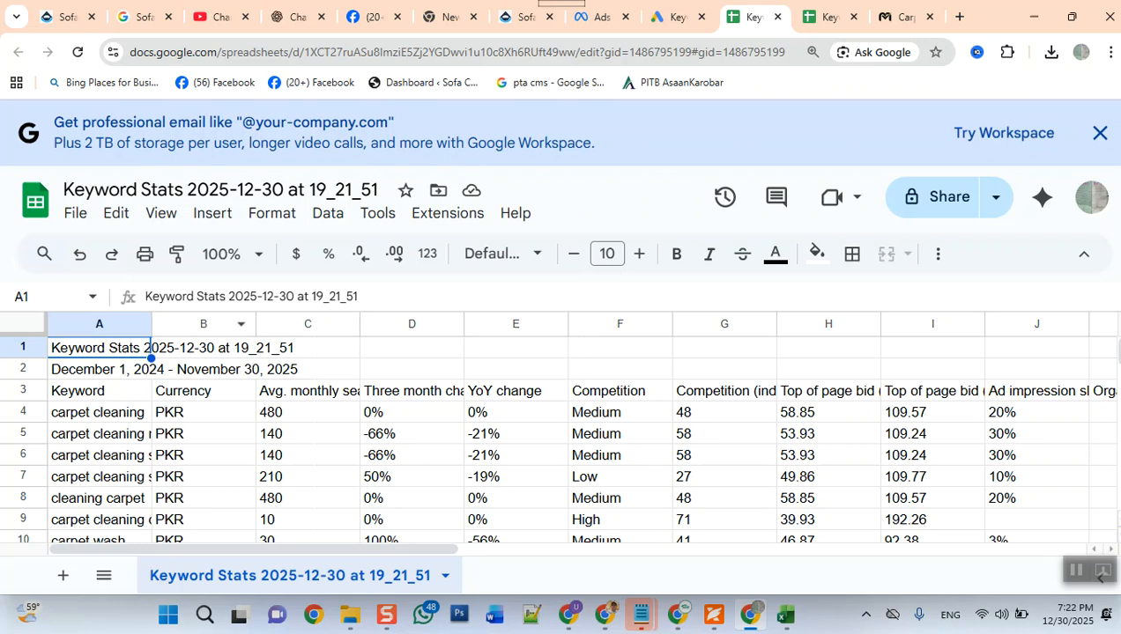
# Fit the Keyword column to its contents and review the carpet cleaning row's metrics against the keyword list in Excel.
pyautogui.click(307, 413)
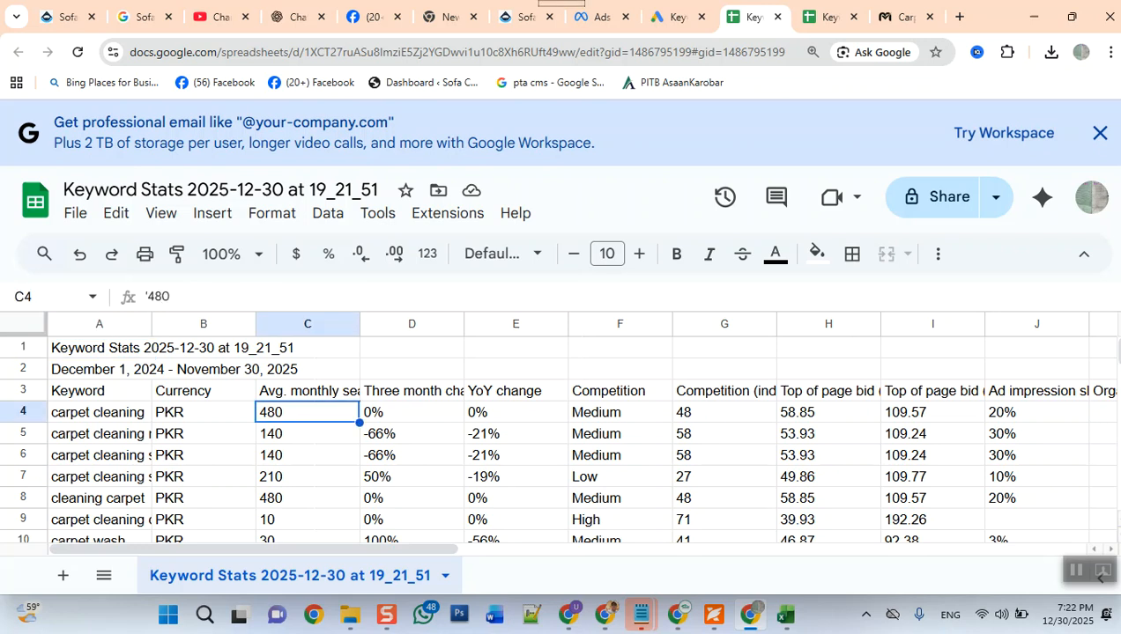
pyautogui.doubleClick(151, 325)
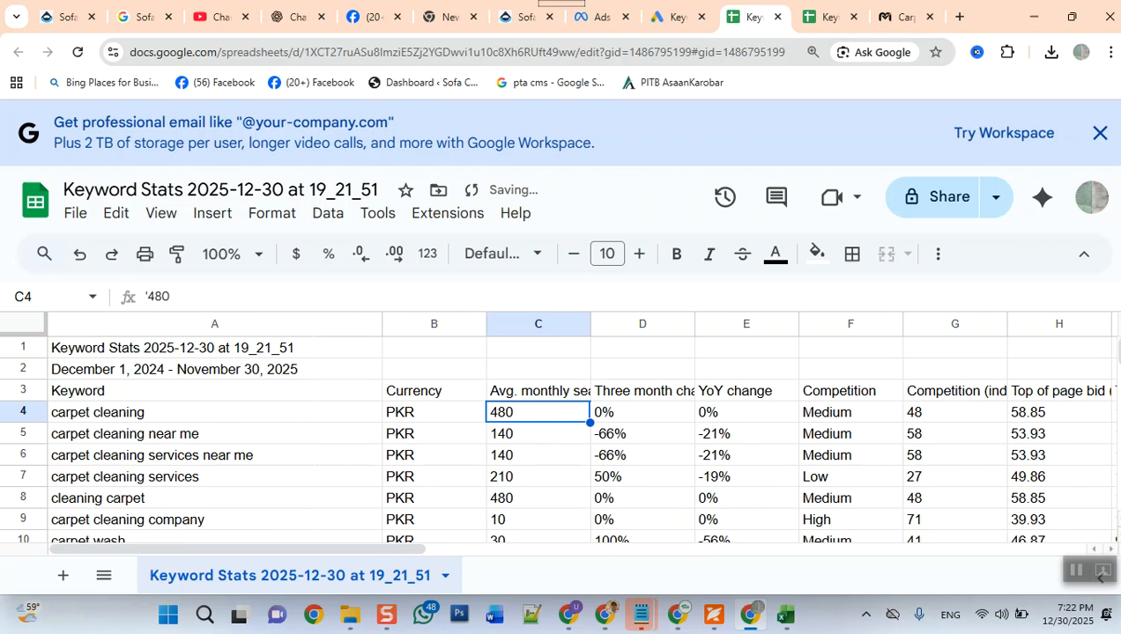
pyautogui.click(214, 412)
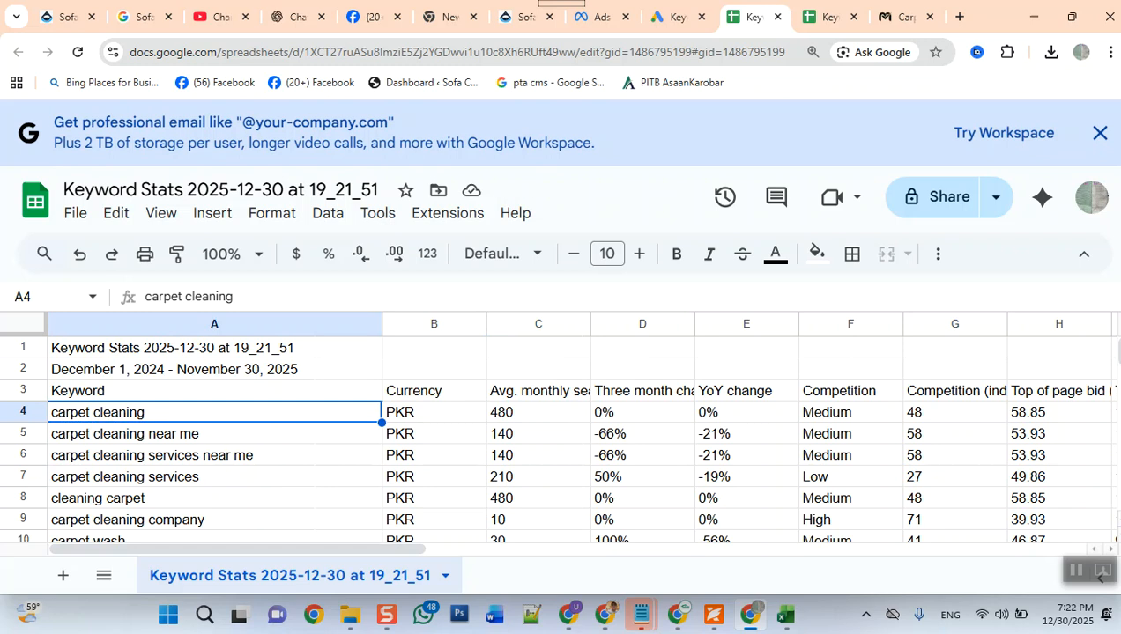
pyautogui.click(954, 413)
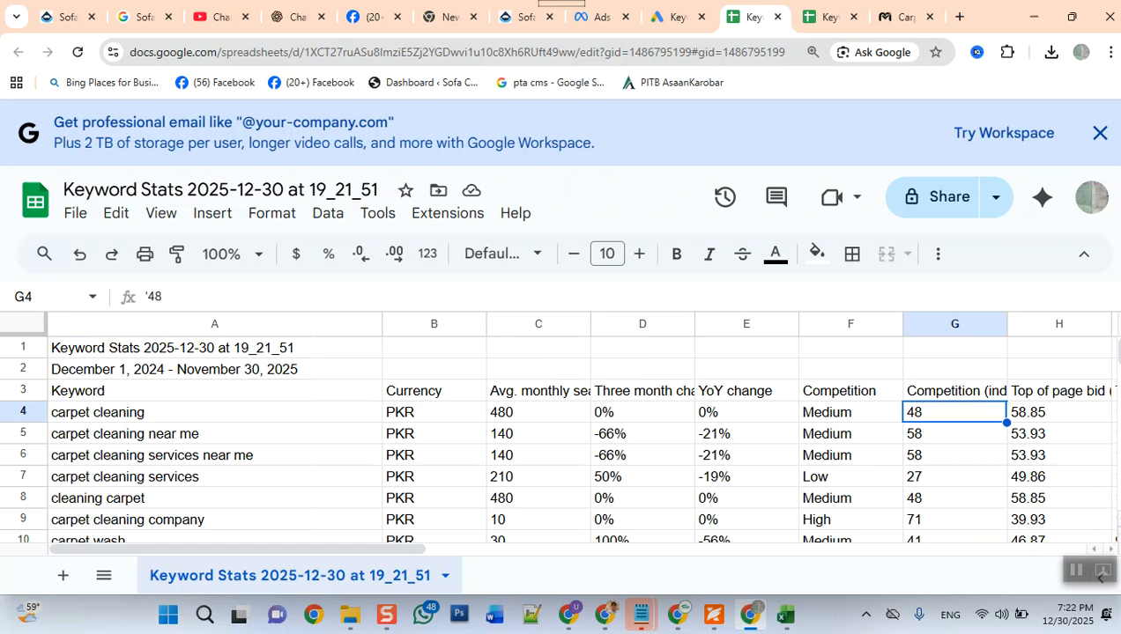
pyautogui.hotkey('alt', 'Tab')
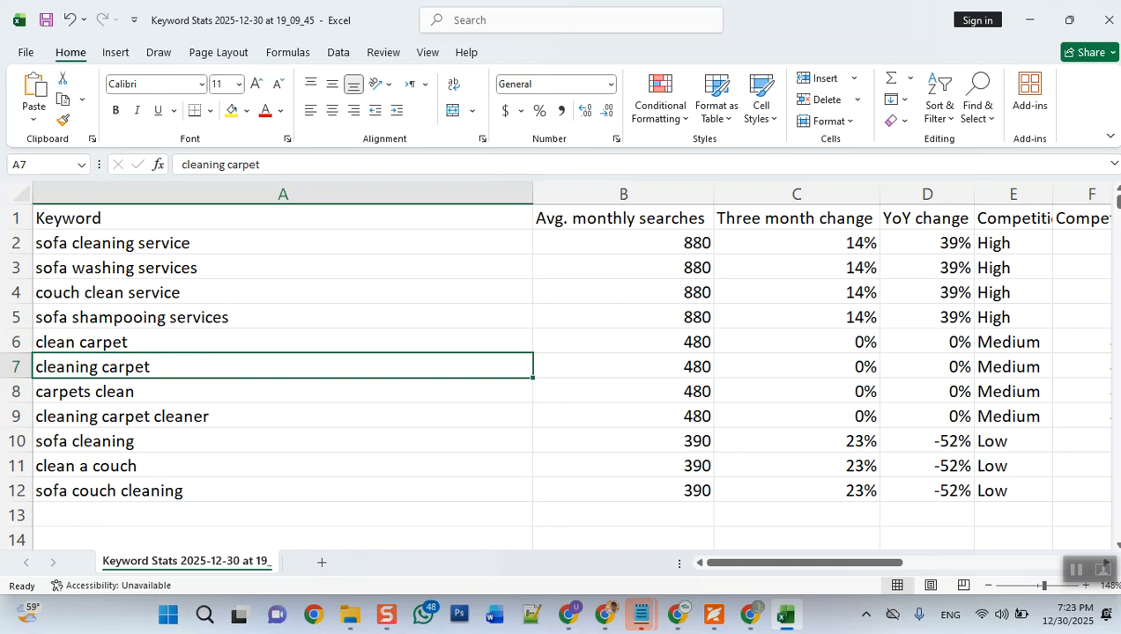
pyautogui.click(750, 614)
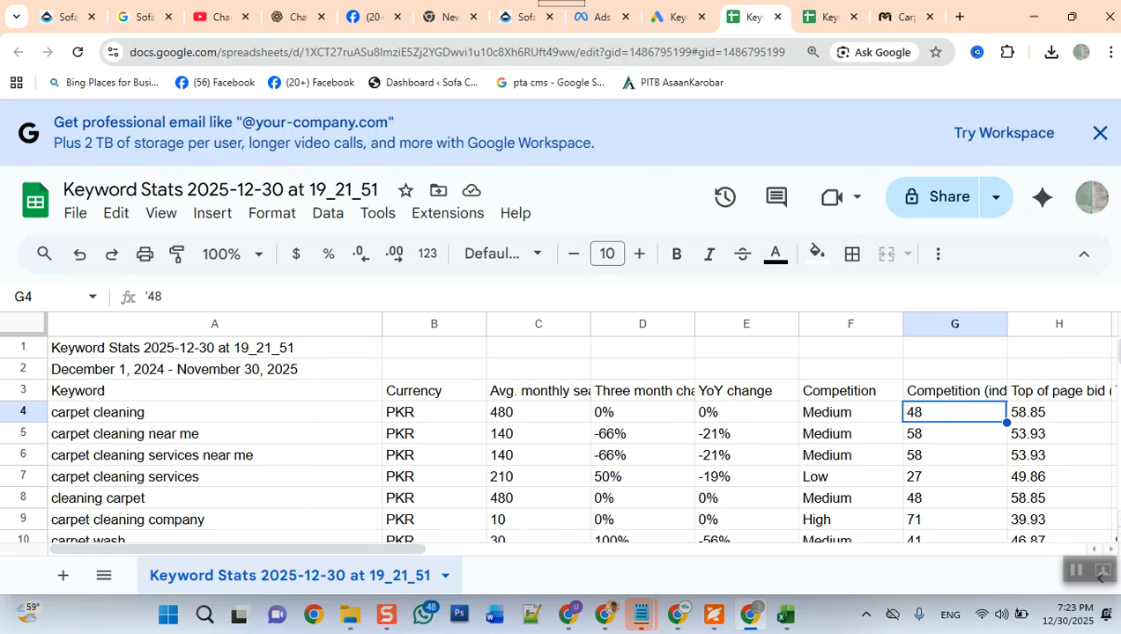
pyautogui.click(538, 413)
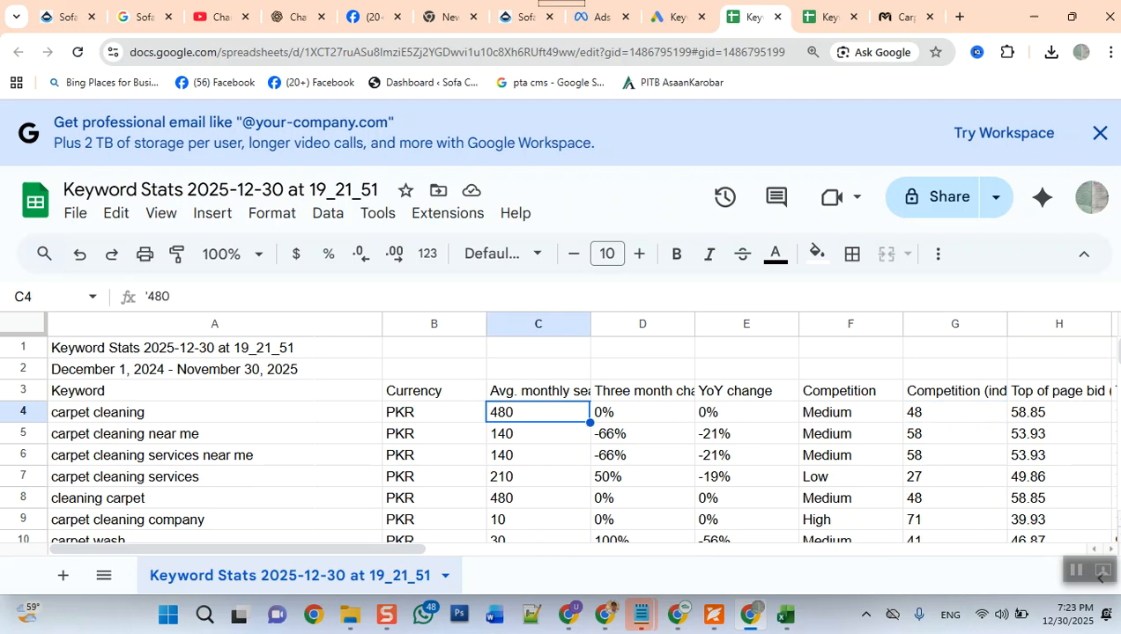